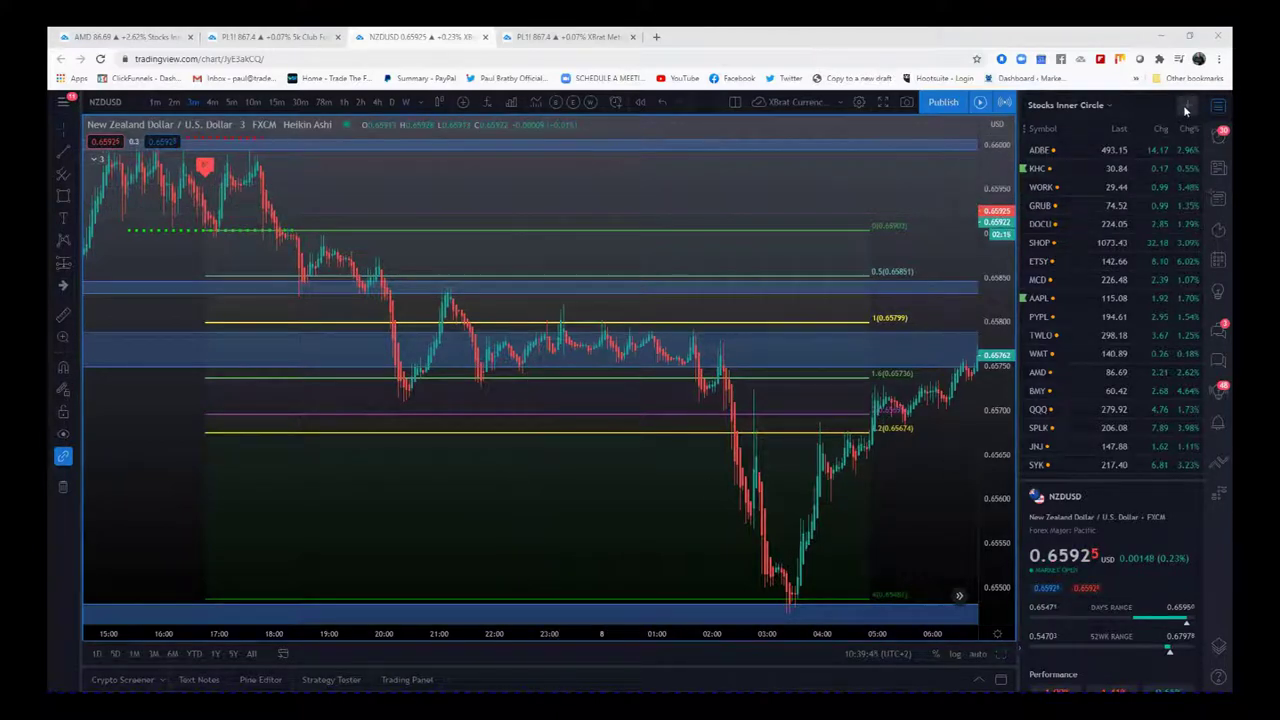
# Load the Currencies Algo watchlist and switch the NZDUSD chart to the 1-hour timeframe
pyautogui.click(1110, 104)
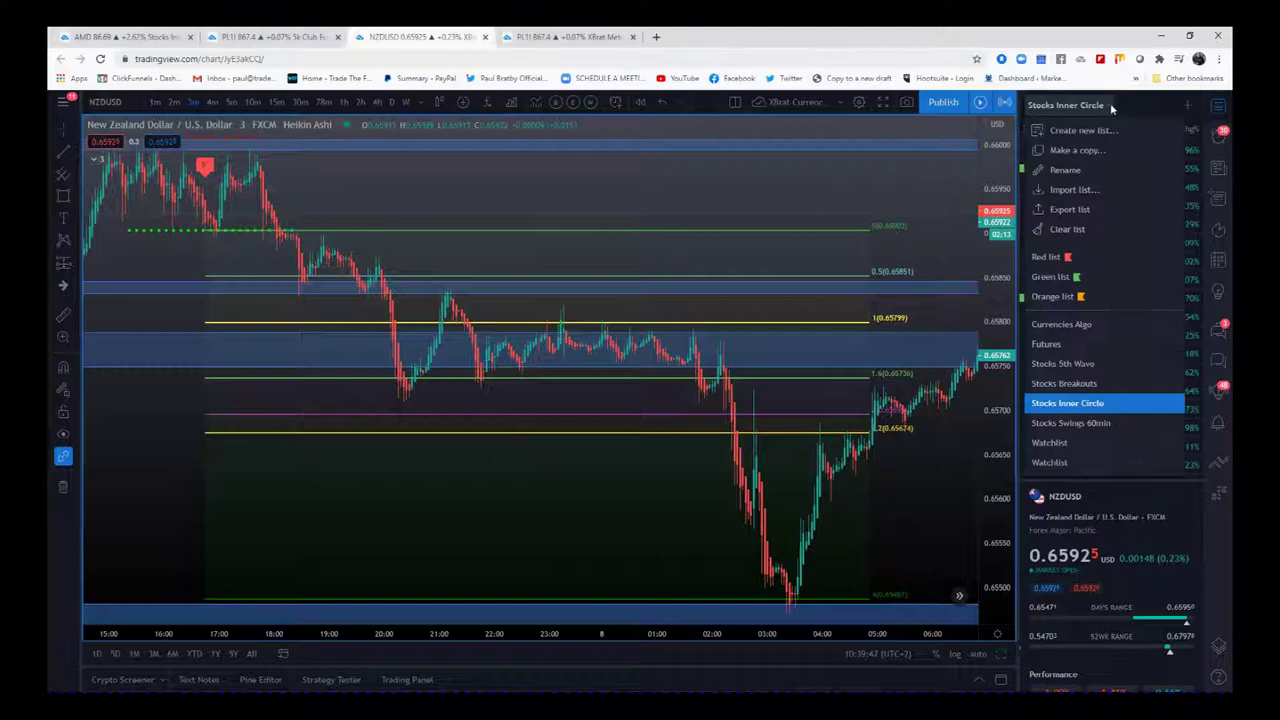
pyautogui.click(1069, 326)
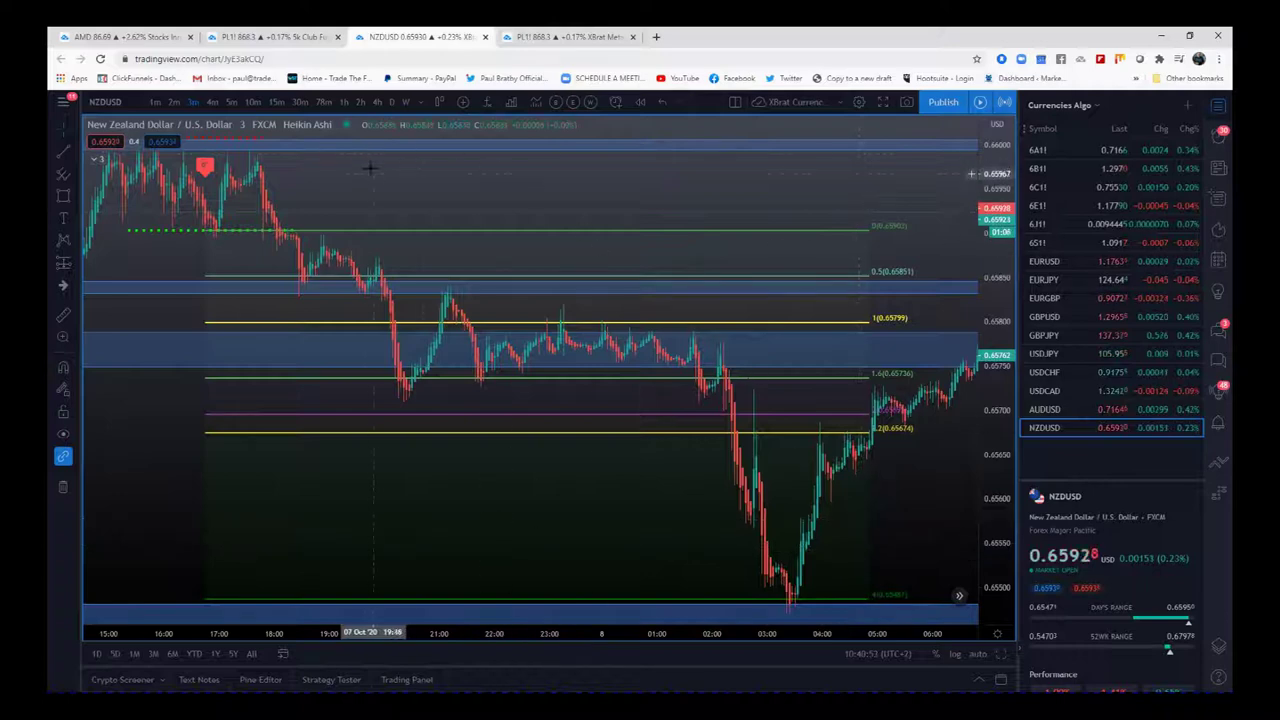
pyautogui.click(345, 103)
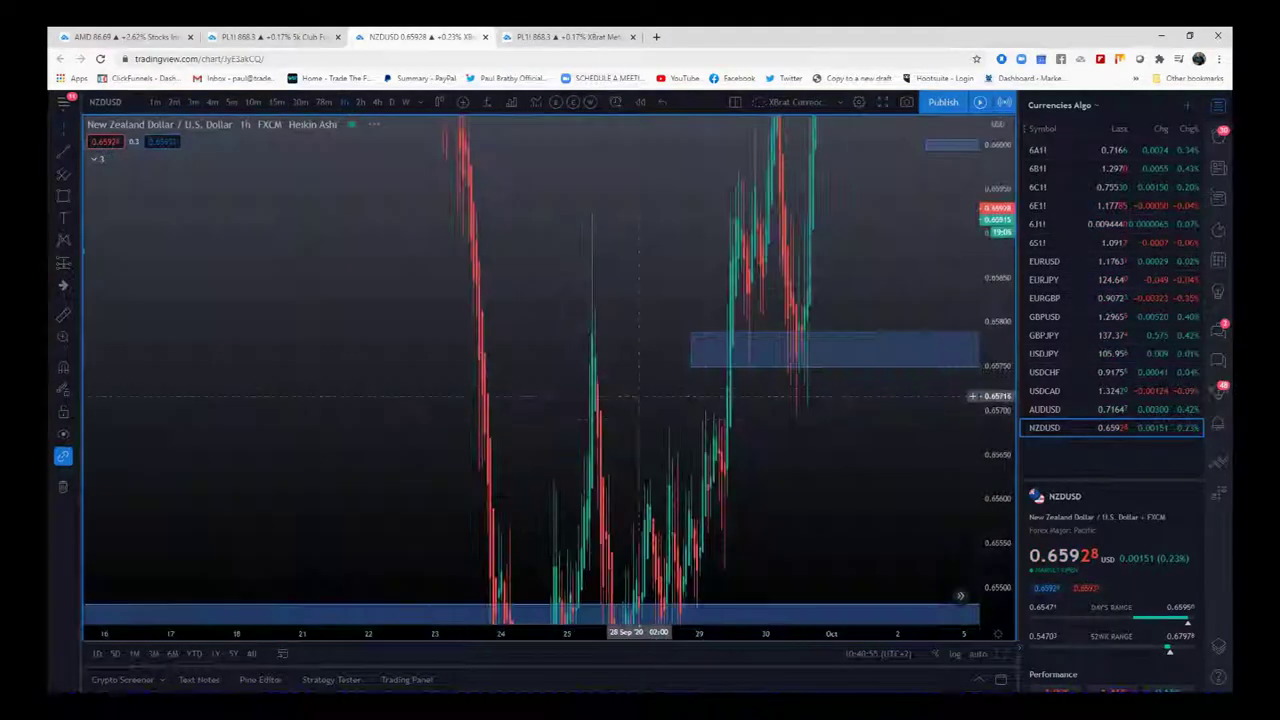
pyautogui.moveTo(1015, 422); pyautogui.dragTo(1015, 427)
pyautogui.moveTo(997, 222); pyautogui.dragTo(1022, 409)
pyautogui.moveTo(1000, 299); pyautogui.dragTo(1008, 372)
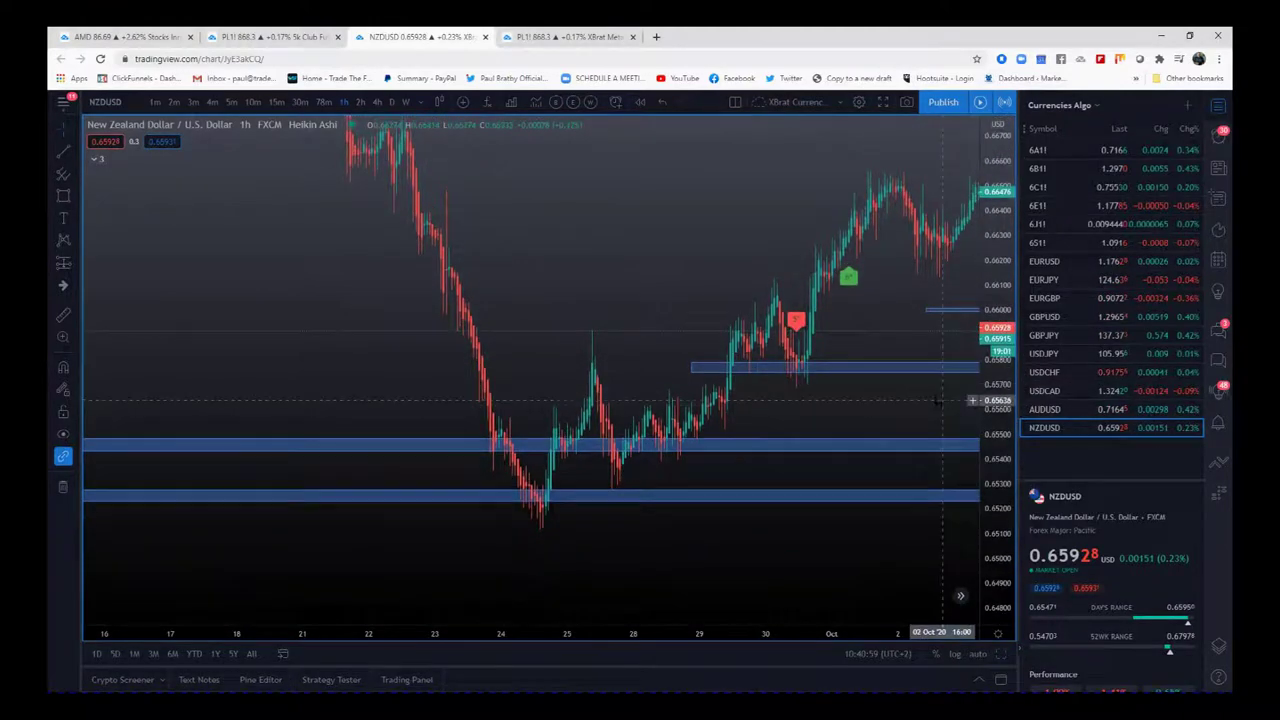
pyautogui.moveTo(885, 395); pyautogui.dragTo(536, 403)
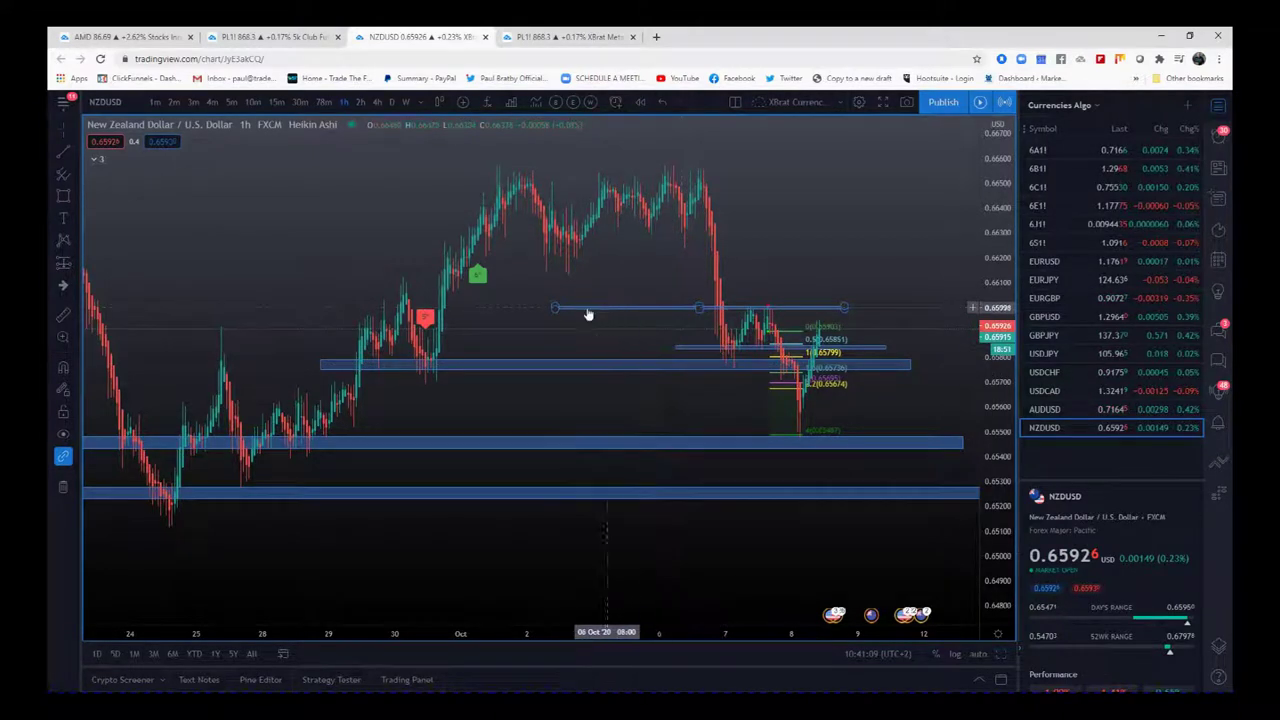
# Set the second point's bar coordinate of the rectangle zone near 0.66000 to -1000
pyautogui.click(786, 306)
pyautogui.doubleClick(786, 306)
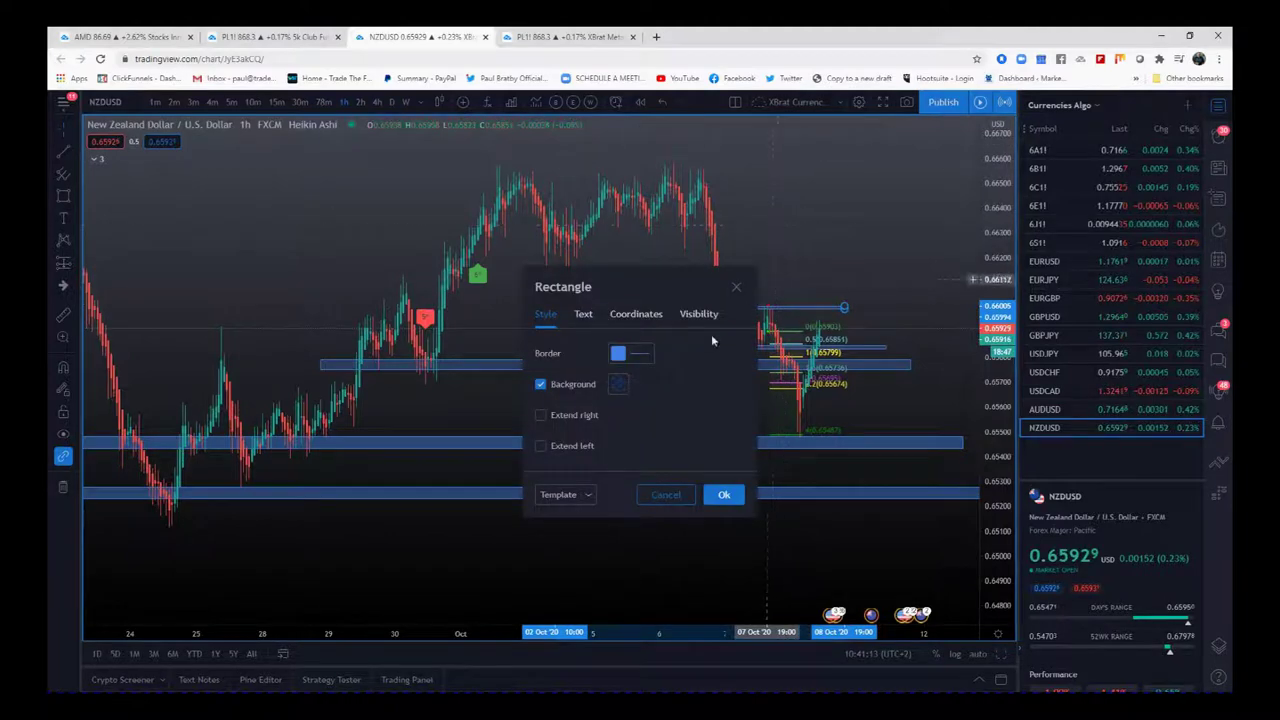
pyautogui.click(634, 314)
pyautogui.click(672, 383)
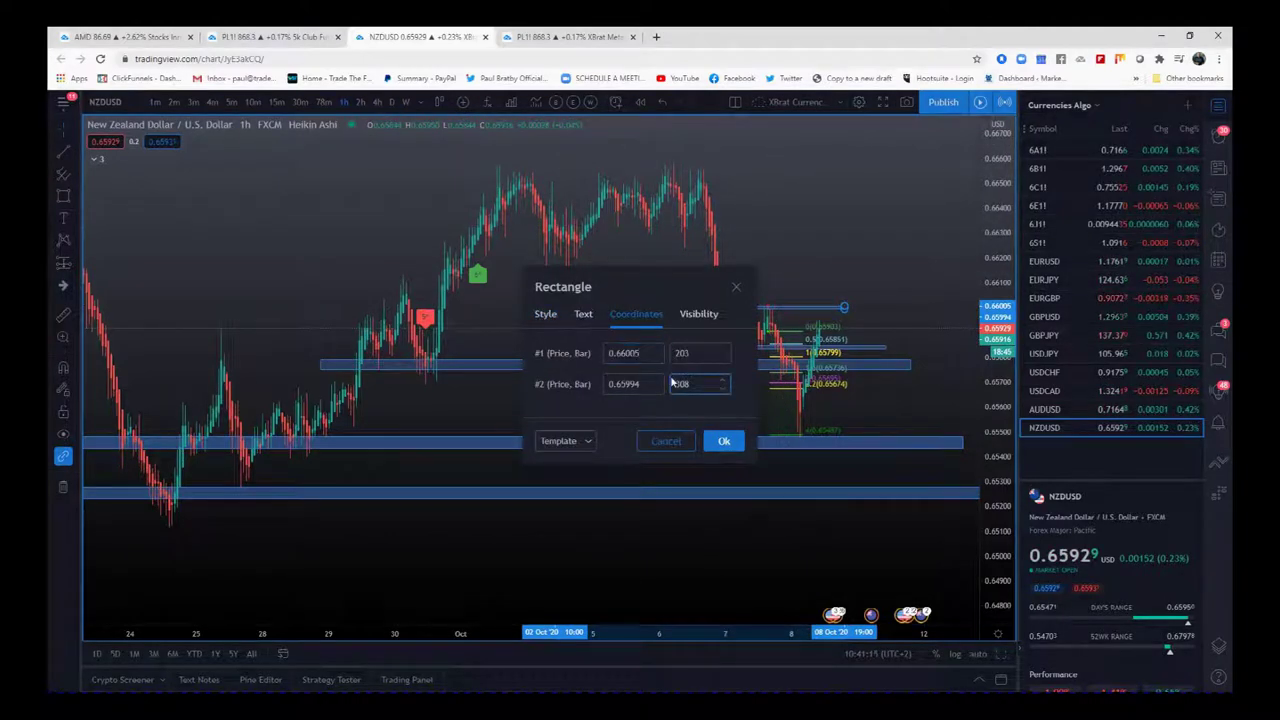
pyautogui.press('BackSpace')
pyautogui.press('BackSpace')
pyautogui.press('BackSpace')
pyautogui.write('100')
pyautogui.click(720, 440)
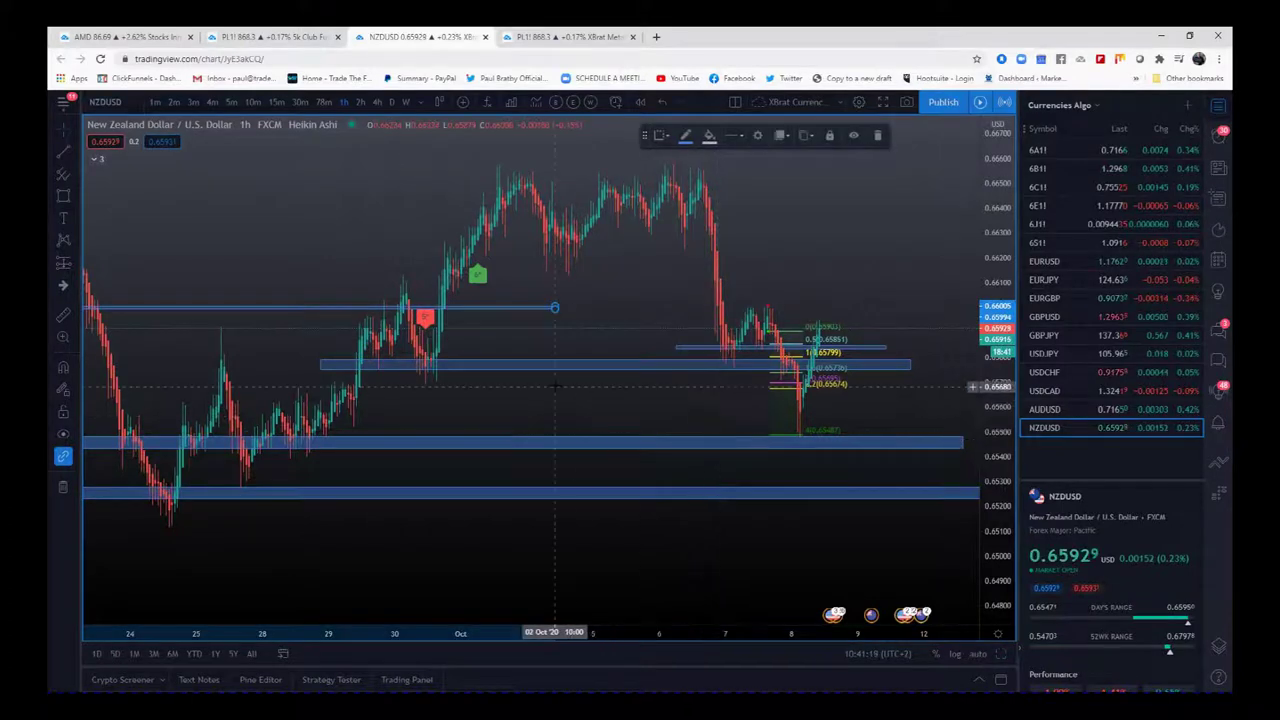
# Set the first point's bar coordinate of the rectangle zone near 0.66000 to 1000
pyautogui.click(757, 135)
pyautogui.click(700, 380)
pyautogui.press('BackSpace')
pyautogui.press('BackSpace')
pyautogui.press('BackSpace')
pyautogui.write('1000')
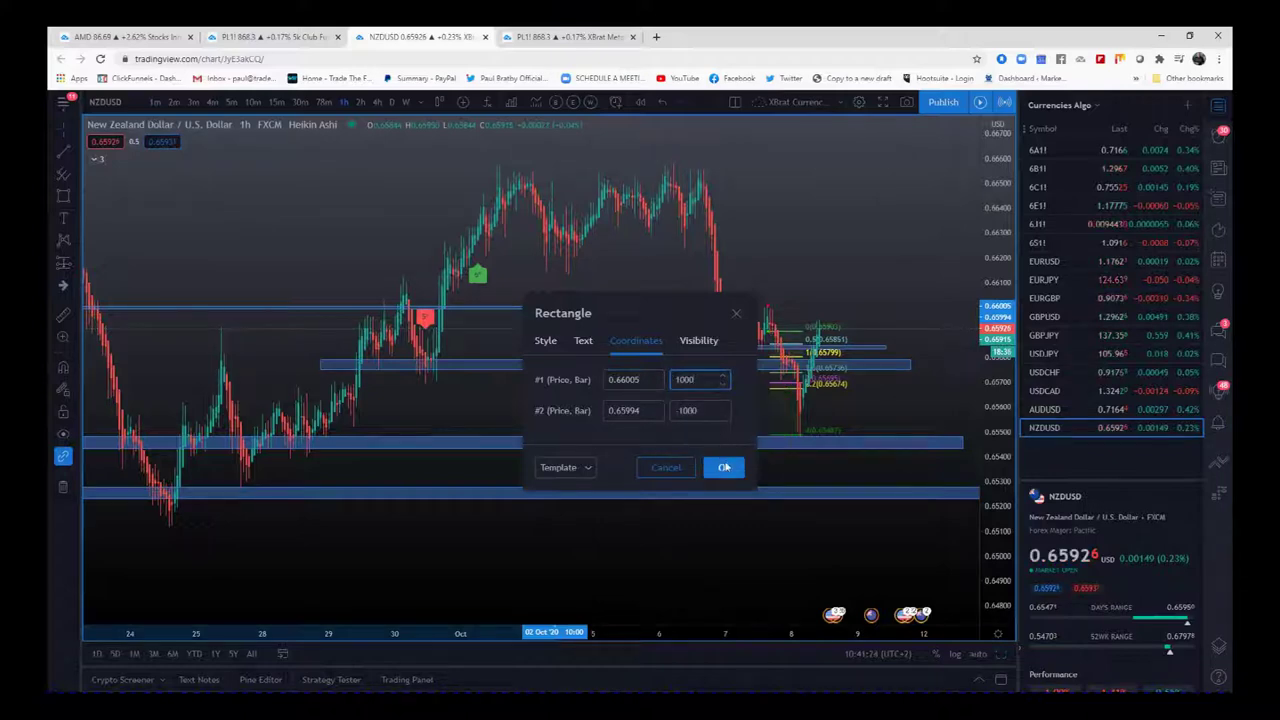
pyautogui.click(724, 467)
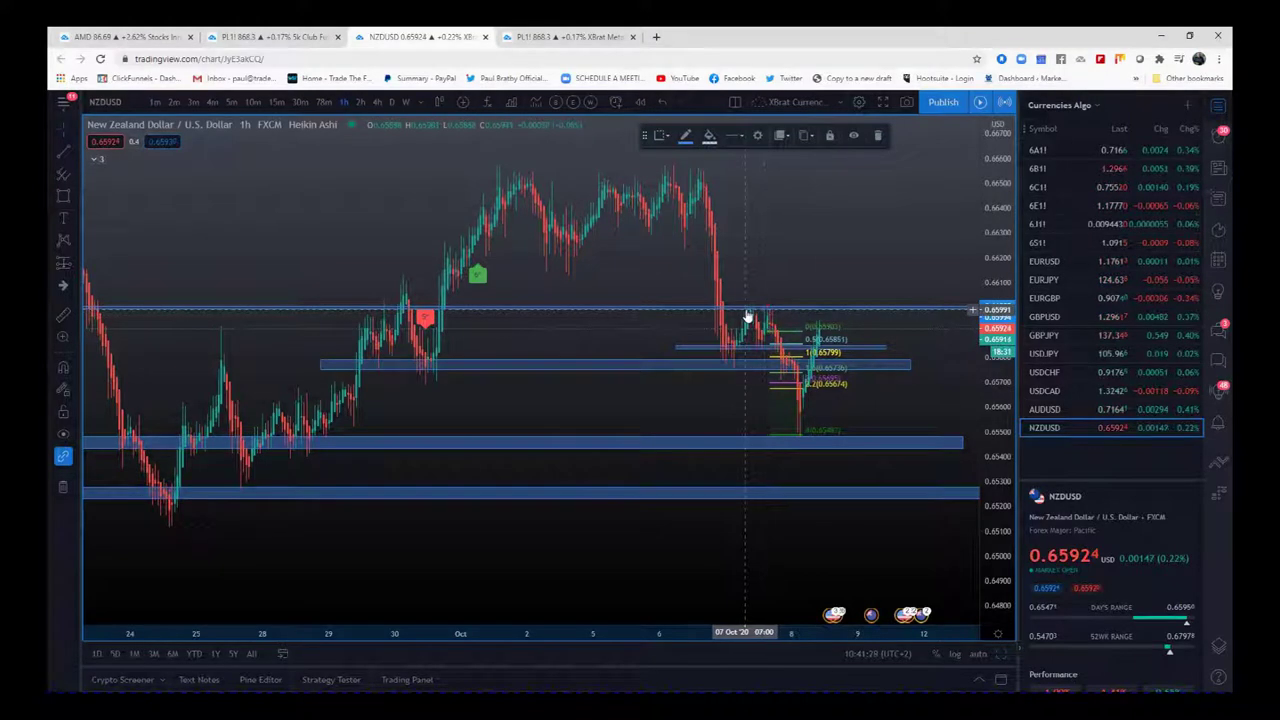
# Examine how price reacts at the extended zone near 0.66000 from late September to 8 October
pyautogui.moveTo(990, 400); pyautogui.dragTo(985, 268)
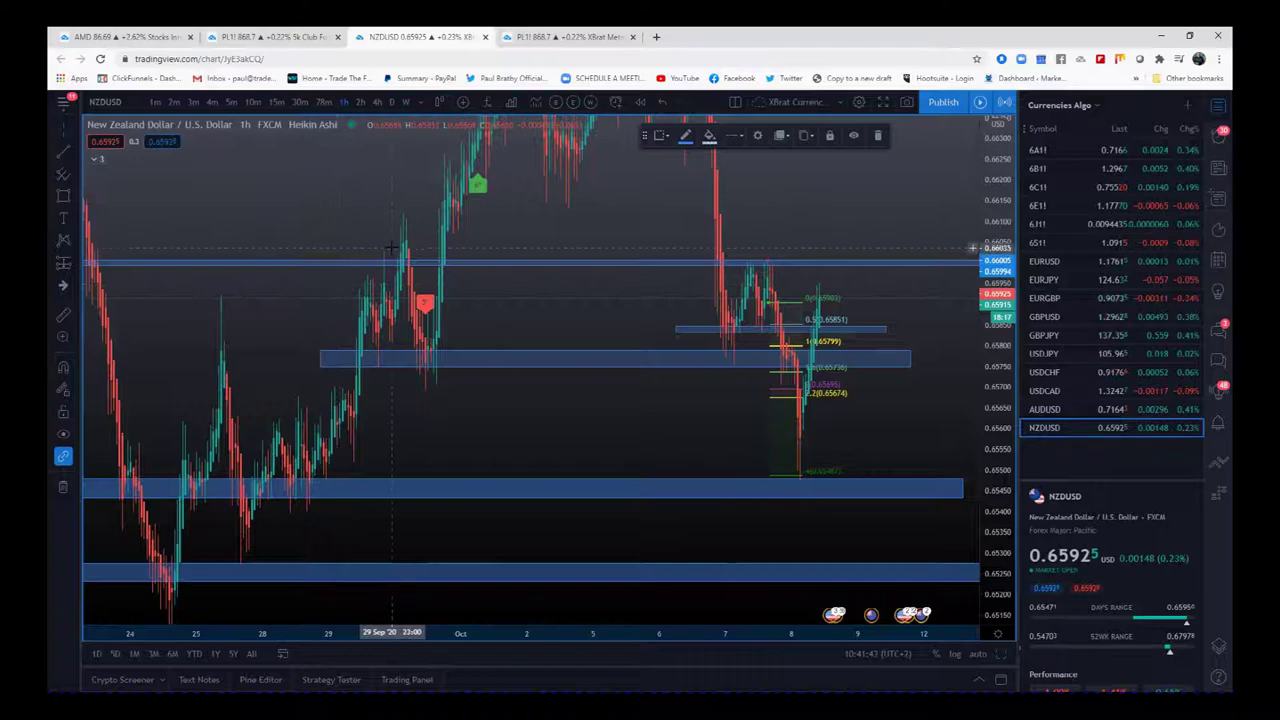
pyautogui.hscroll(-10, 425, 328)
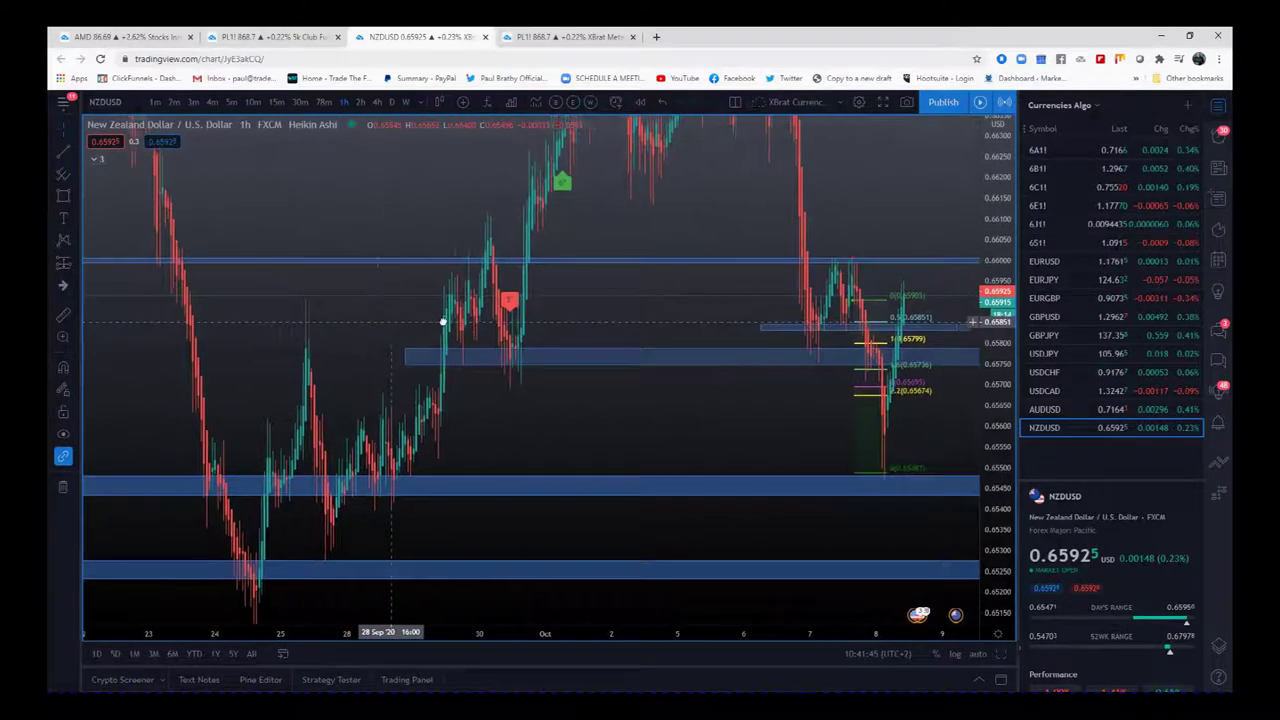
pyautogui.moveTo(990, 240); pyautogui.dragTo(975, 492)
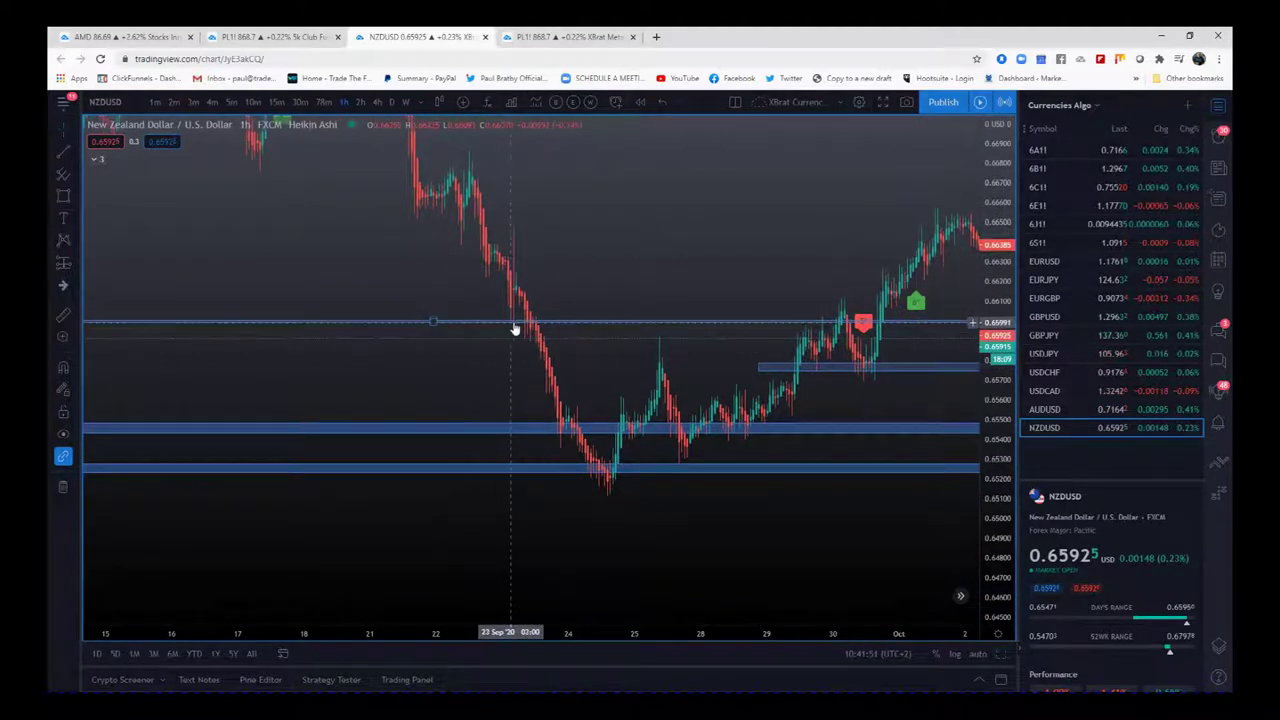
pyautogui.hscroll(6, 670, 520)
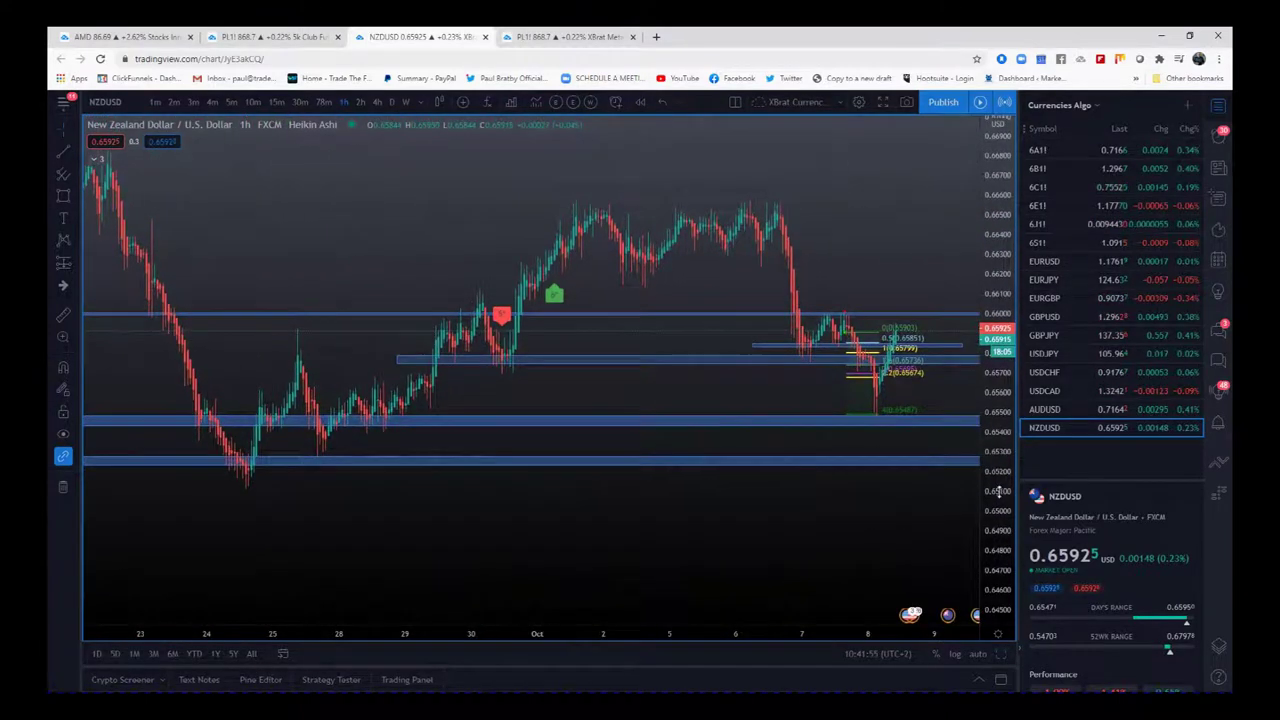
pyautogui.moveTo(998, 501); pyautogui.dragTo(972, 288)
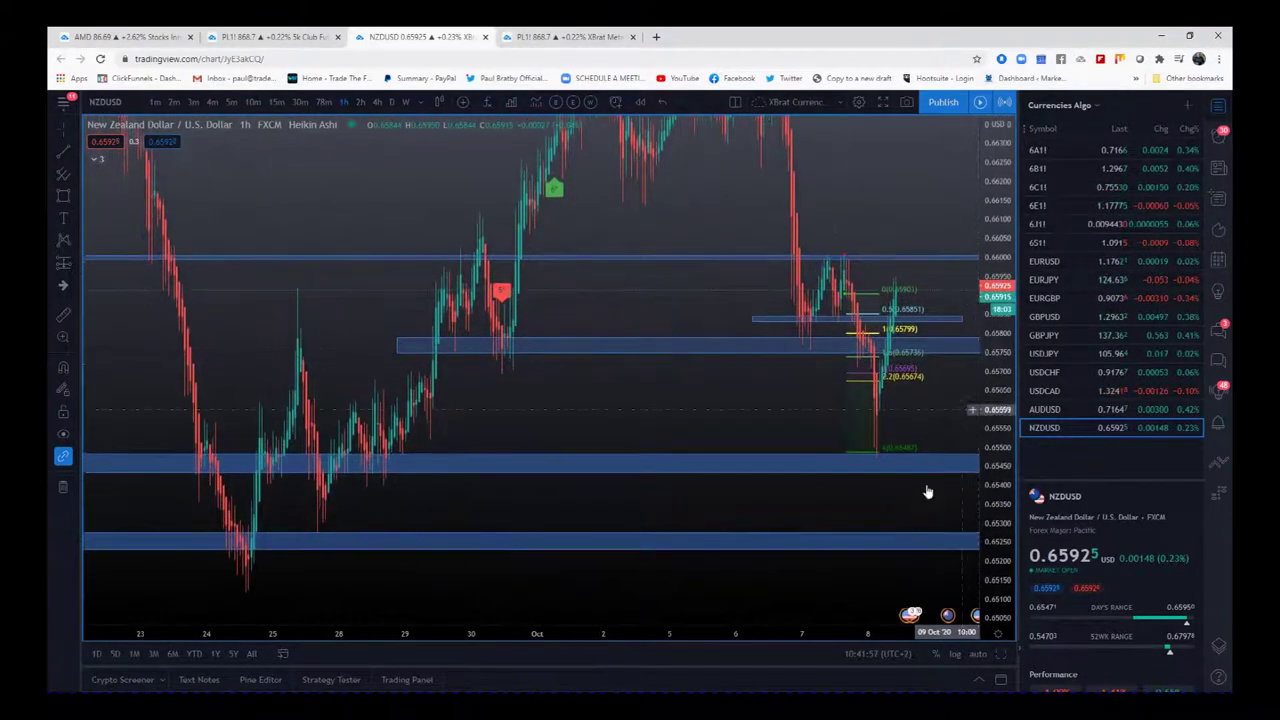
pyautogui.moveTo(815, 634); pyautogui.dragTo(784, 637)
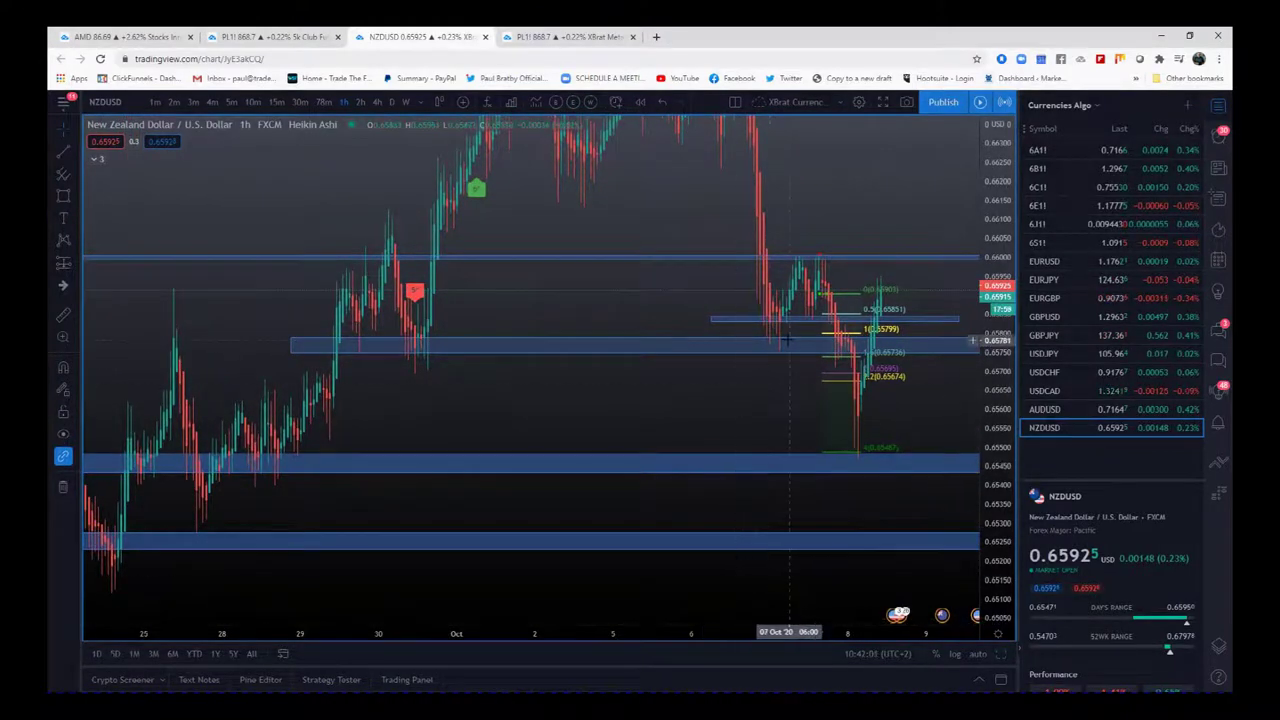
pyautogui.moveTo(763, 627); pyautogui.dragTo(650, 626)
pyautogui.scroll(2, 664, 616)
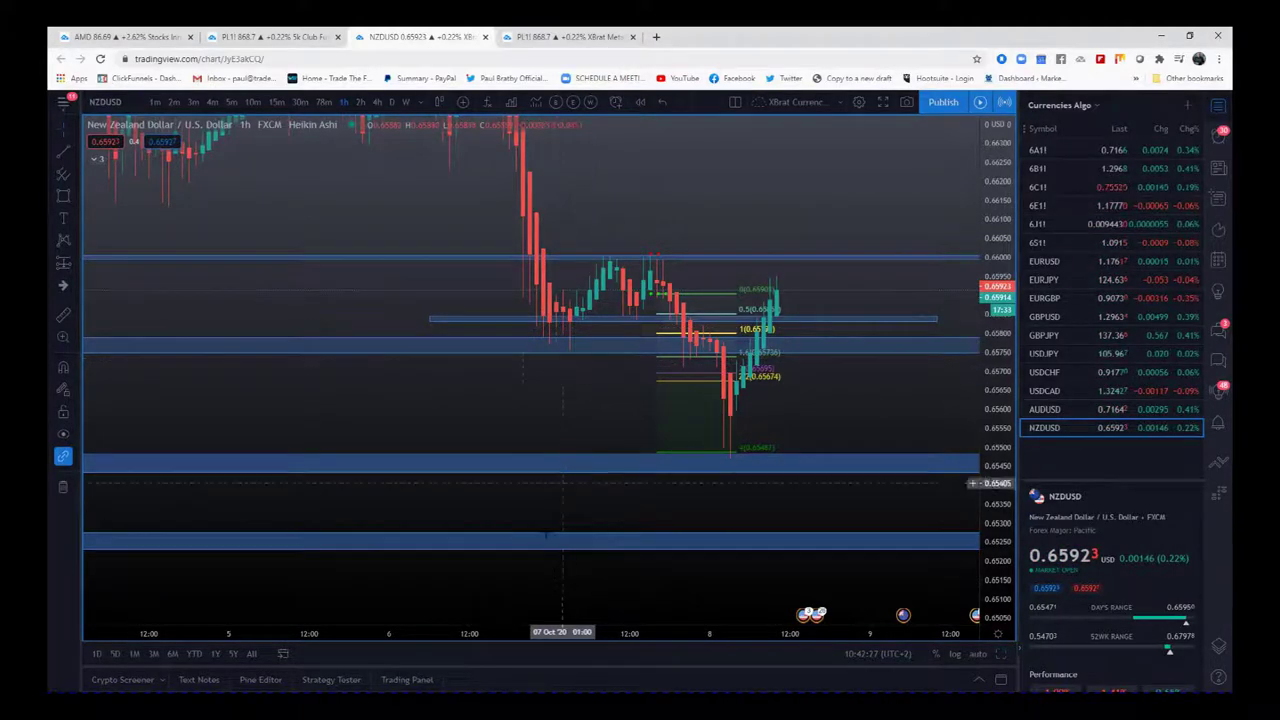
# Examine the price reactions at the zone just above 0.65750 on 30 September and 7 October
pyautogui.moveTo(516, 632); pyautogui.dragTo(793, 649)
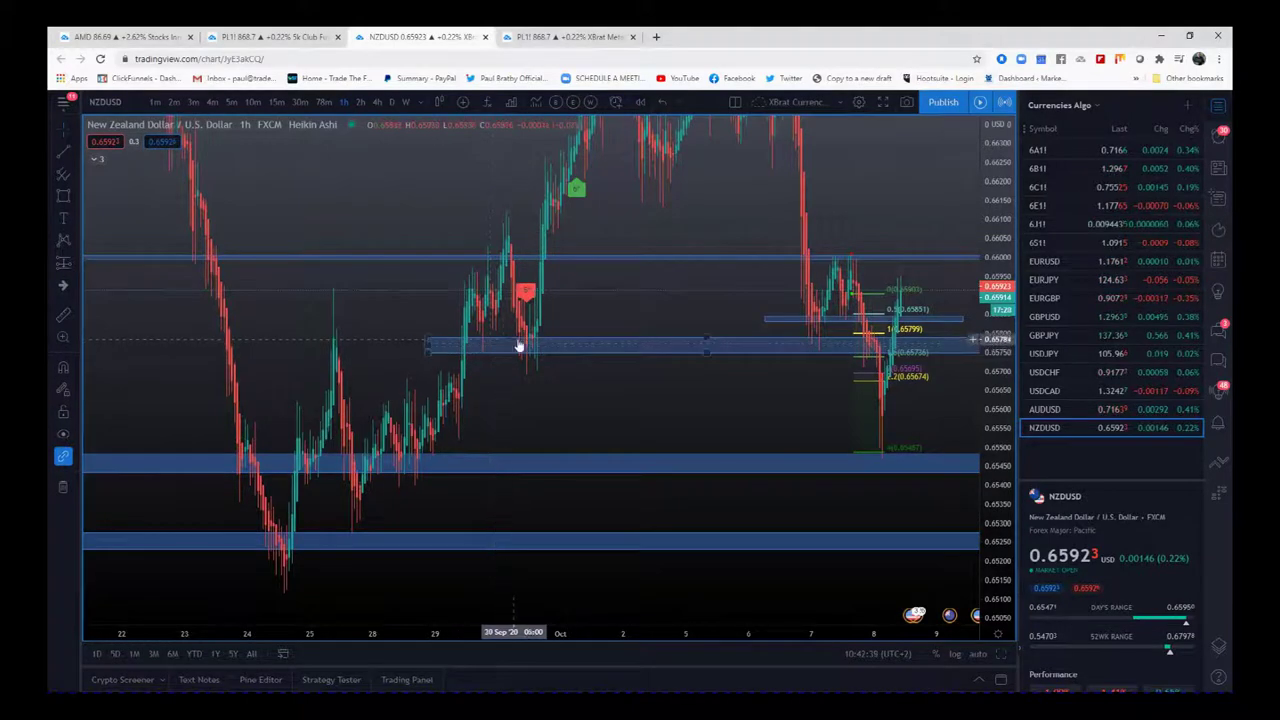
pyautogui.moveTo(577, 345); pyautogui.dragTo(680, 345)
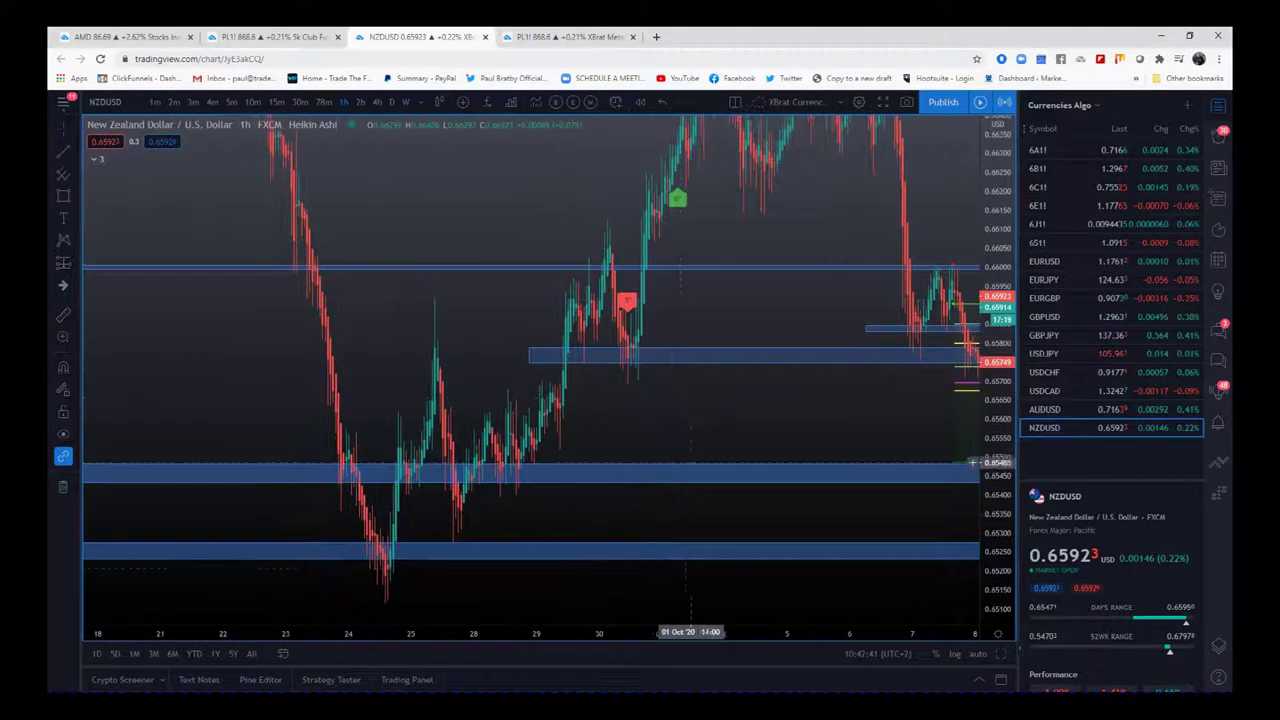
pyautogui.moveTo(688, 632); pyautogui.dragTo(554, 366)
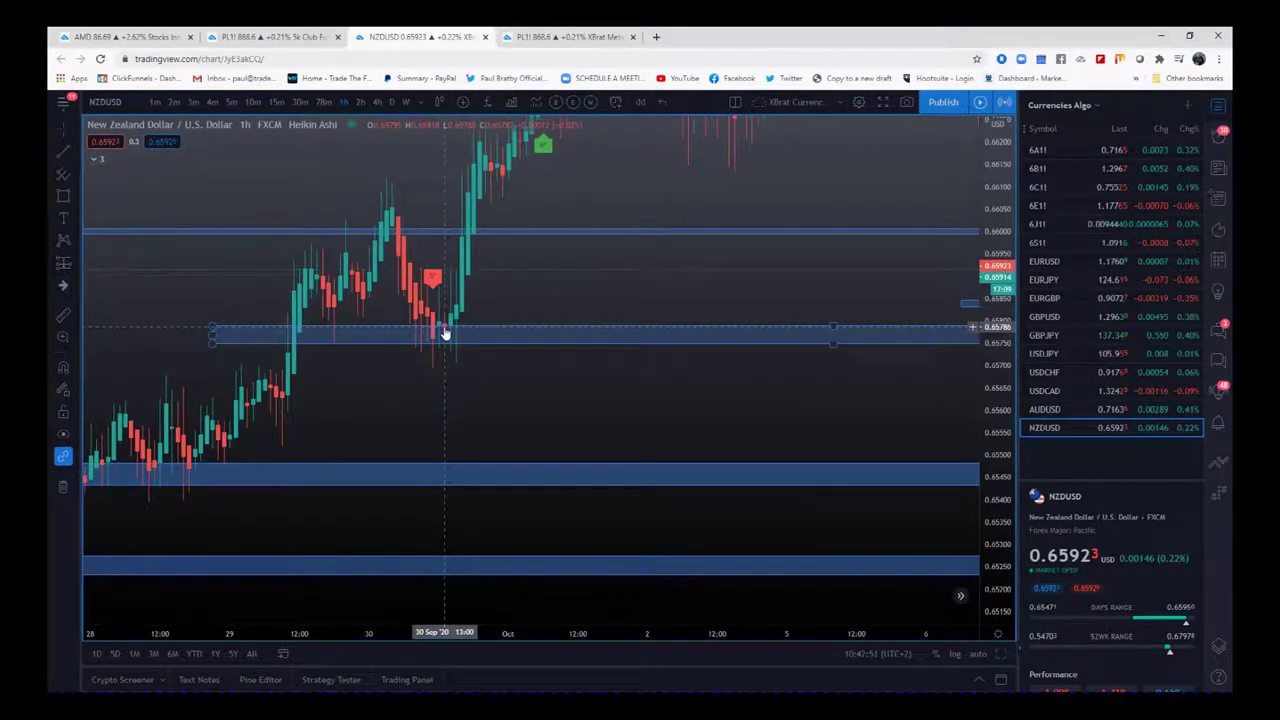
pyautogui.moveTo(730, 411); pyautogui.dragTo(574, 414)
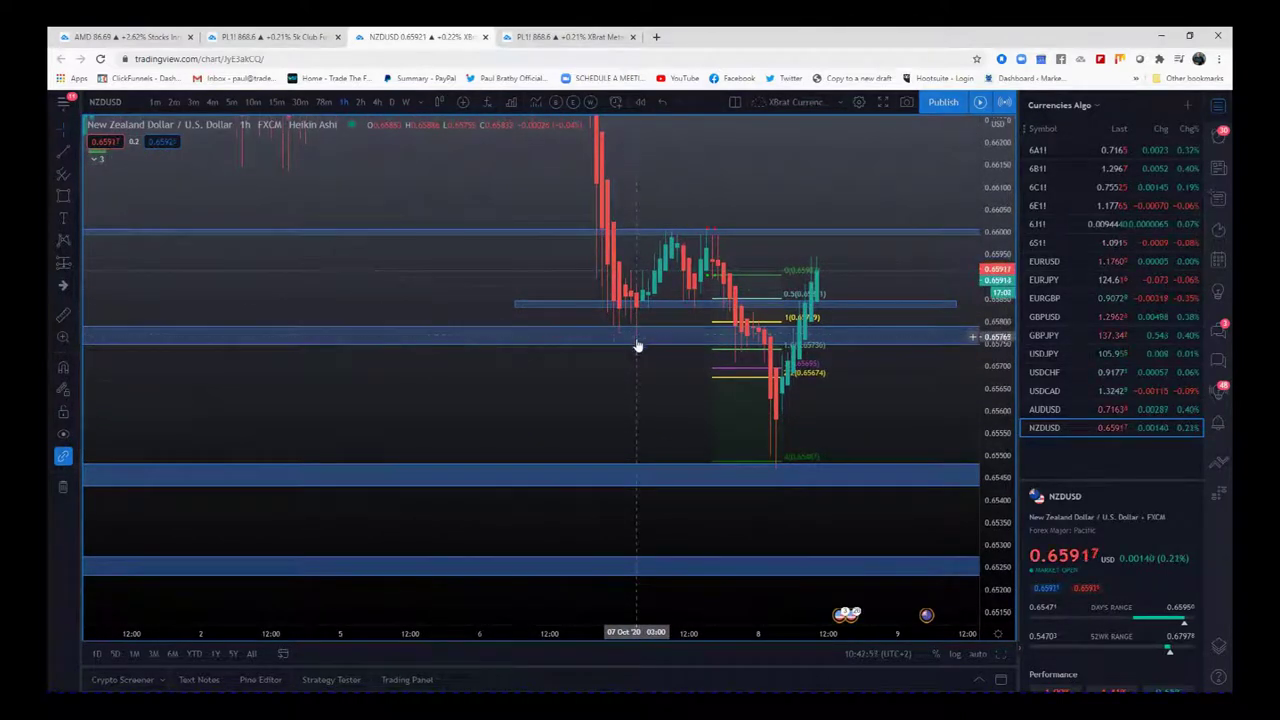
pyautogui.moveTo(494, 633); pyautogui.dragTo(600, 632)
pyautogui.scroll(-3, 600, 633)
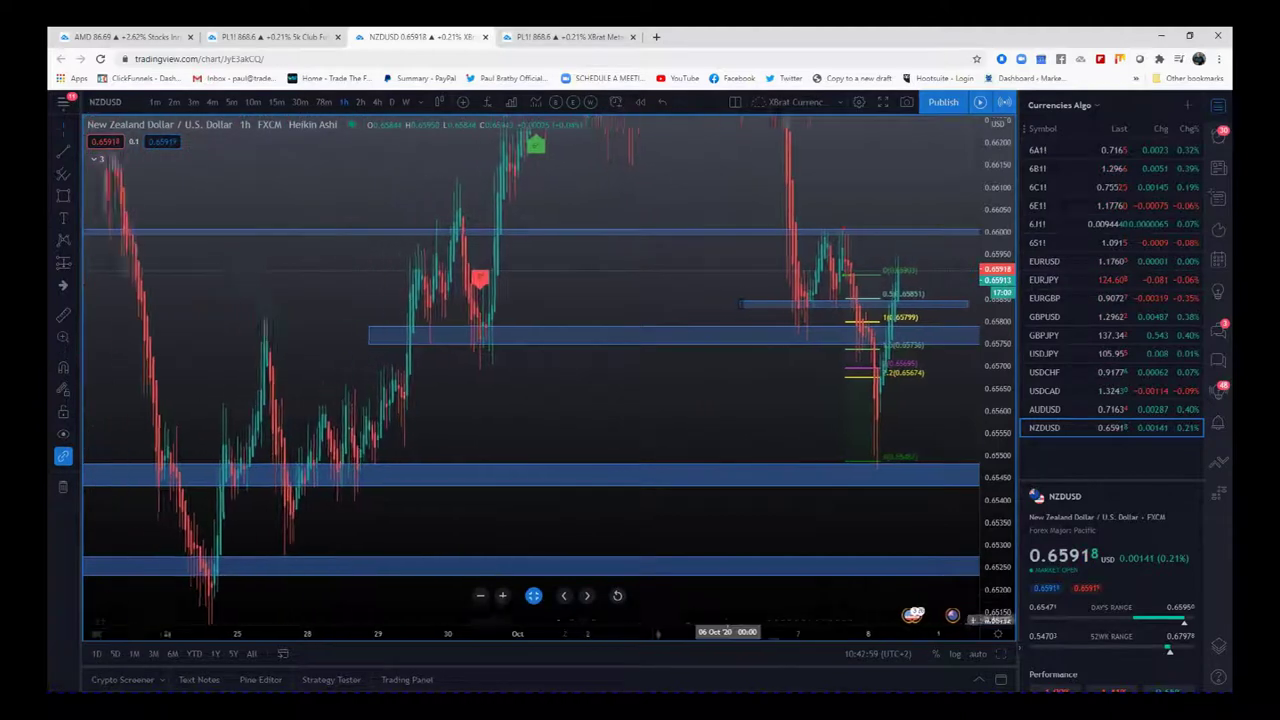
pyautogui.moveTo(991, 364); pyautogui.dragTo(991, 460)
pyautogui.moveTo(634, 390); pyautogui.dragTo(677, 311)
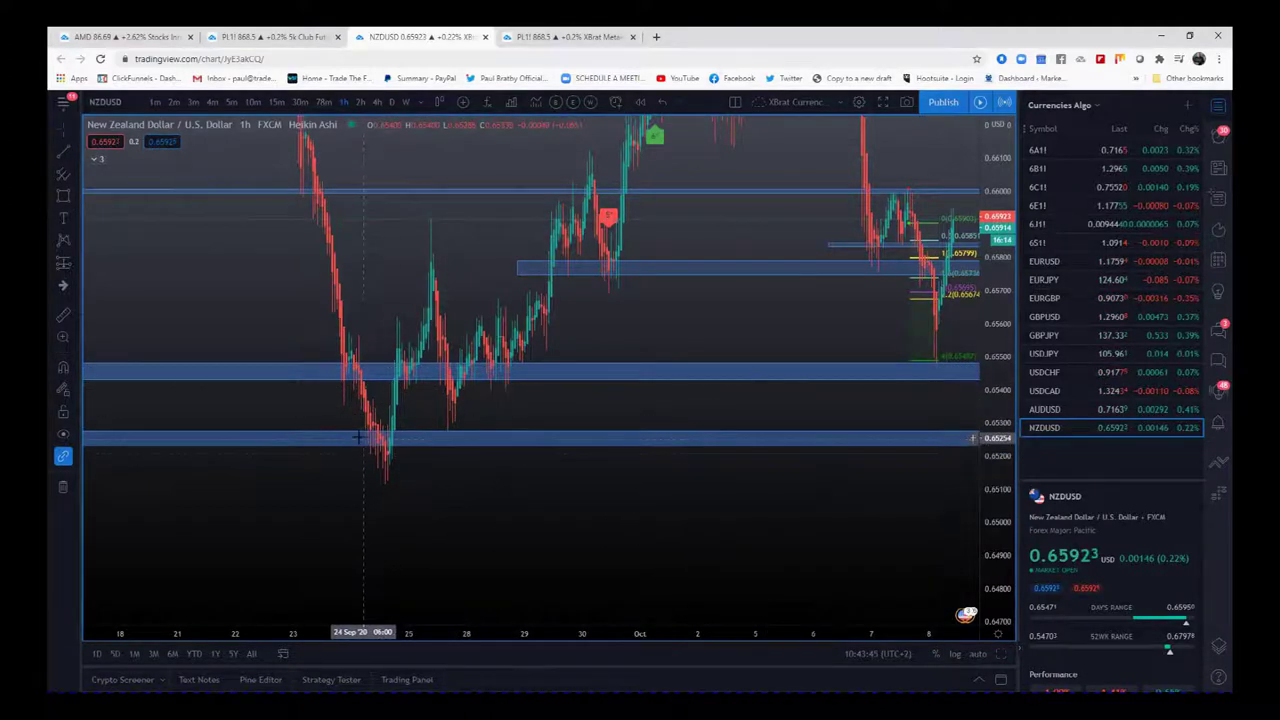
# Examine the two lower zones near 0.65450 and 0.65250 against price action from August to October
pyautogui.moveTo(386, 627); pyautogui.dragTo(727, 460)
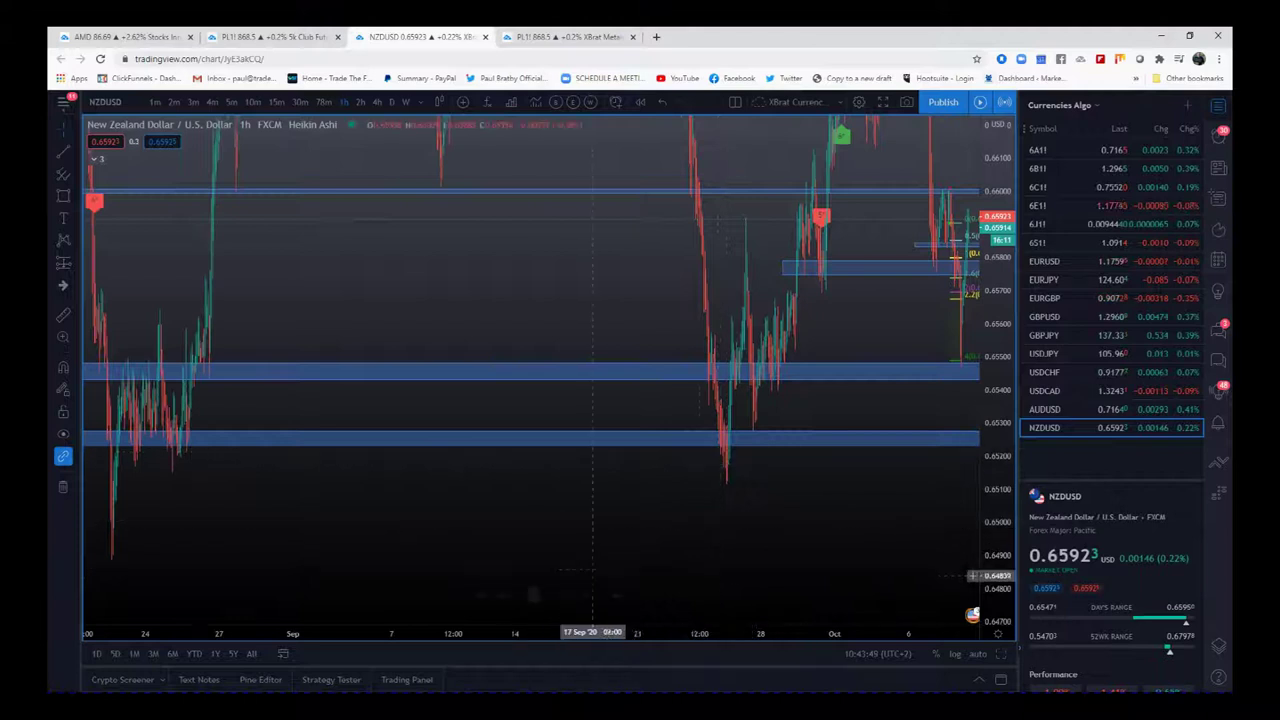
pyautogui.moveTo(594, 633); pyautogui.dragTo(680, 631)
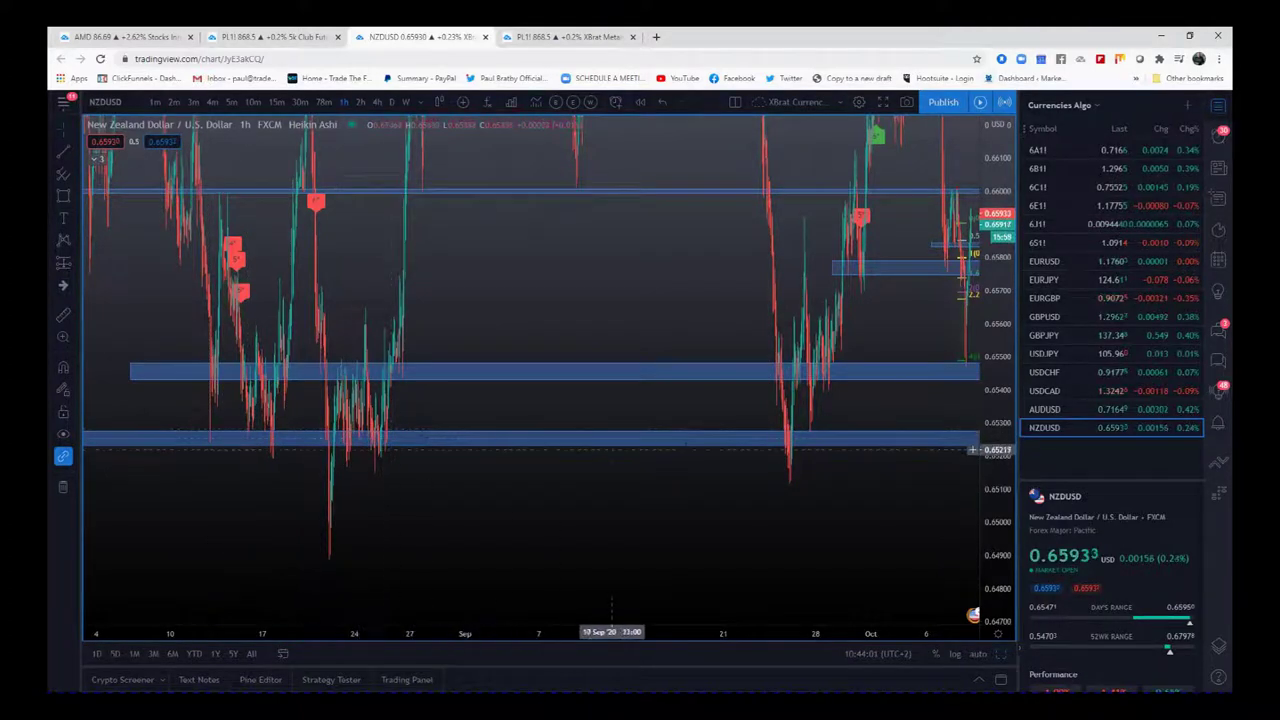
pyautogui.click(819, 437)
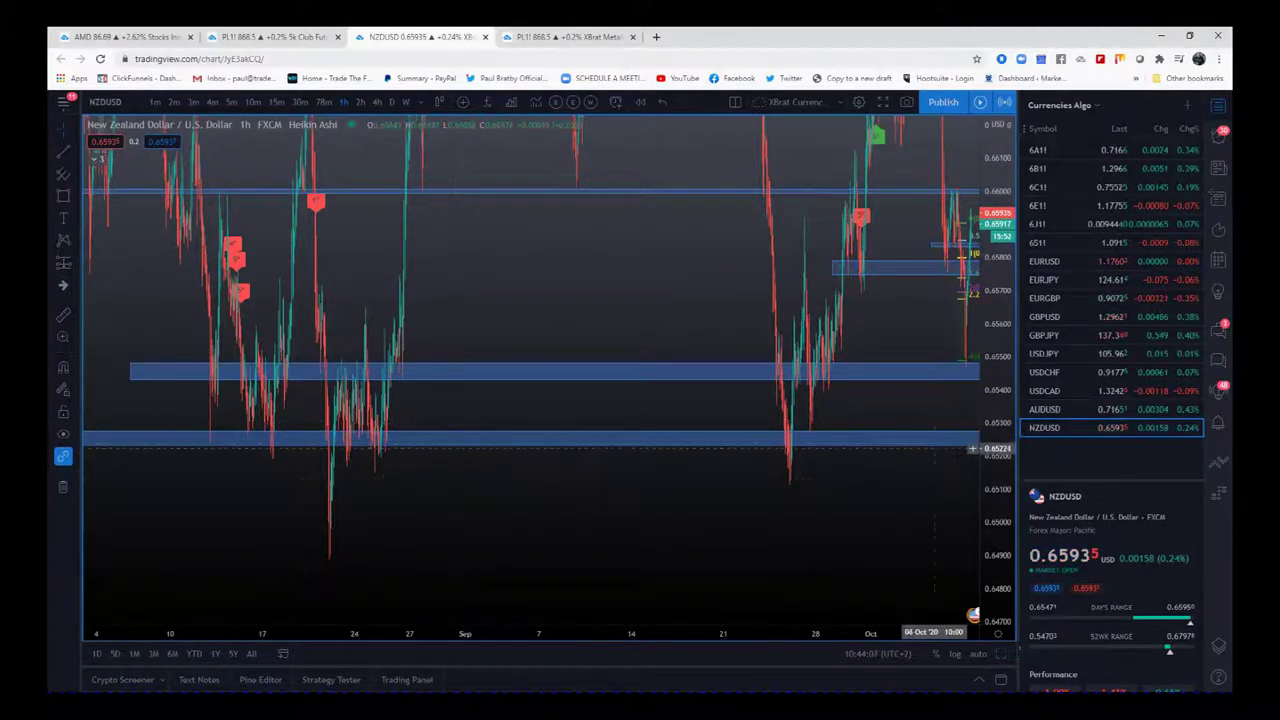
pyautogui.moveTo(906, 512); pyautogui.dragTo(687, 506)
pyautogui.moveTo(794, 520); pyautogui.dragTo(906, 517)
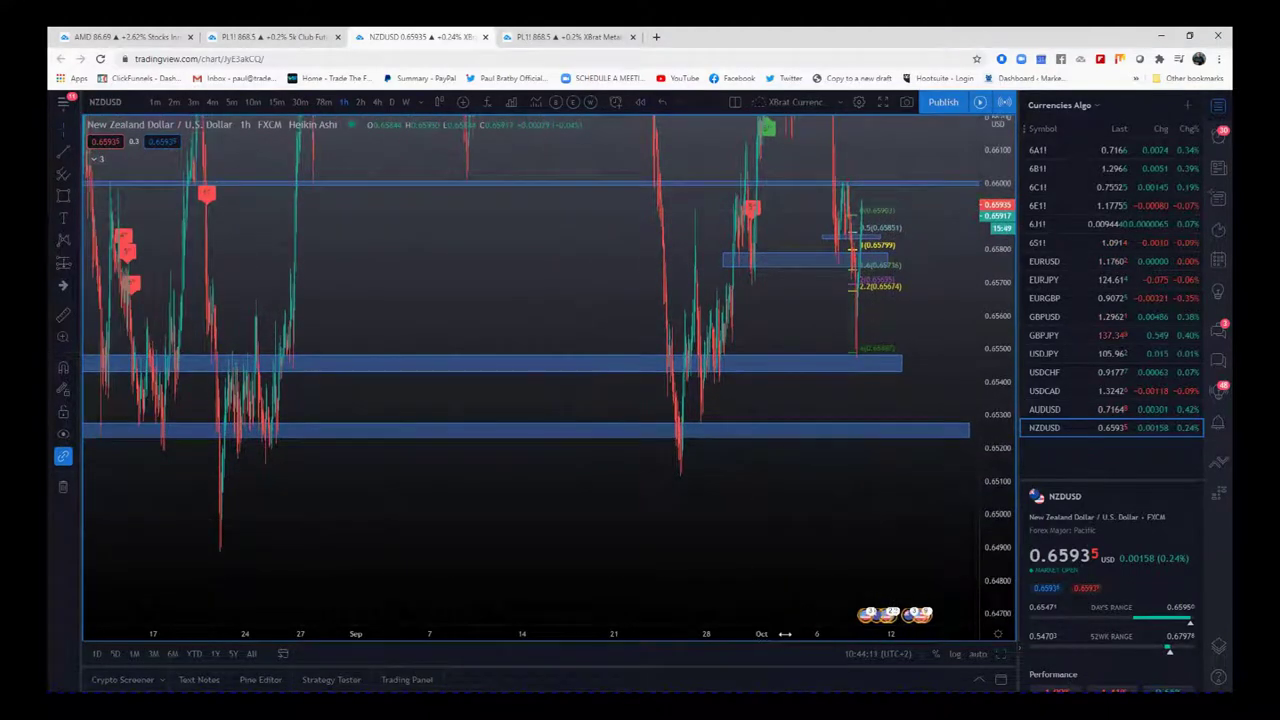
pyautogui.moveTo(785, 633); pyautogui.dragTo(388, 620)
pyautogui.moveTo(718, 547); pyautogui.dragTo(870, 574)
pyautogui.moveTo(1000, 503); pyautogui.dragTo(1000, 463)
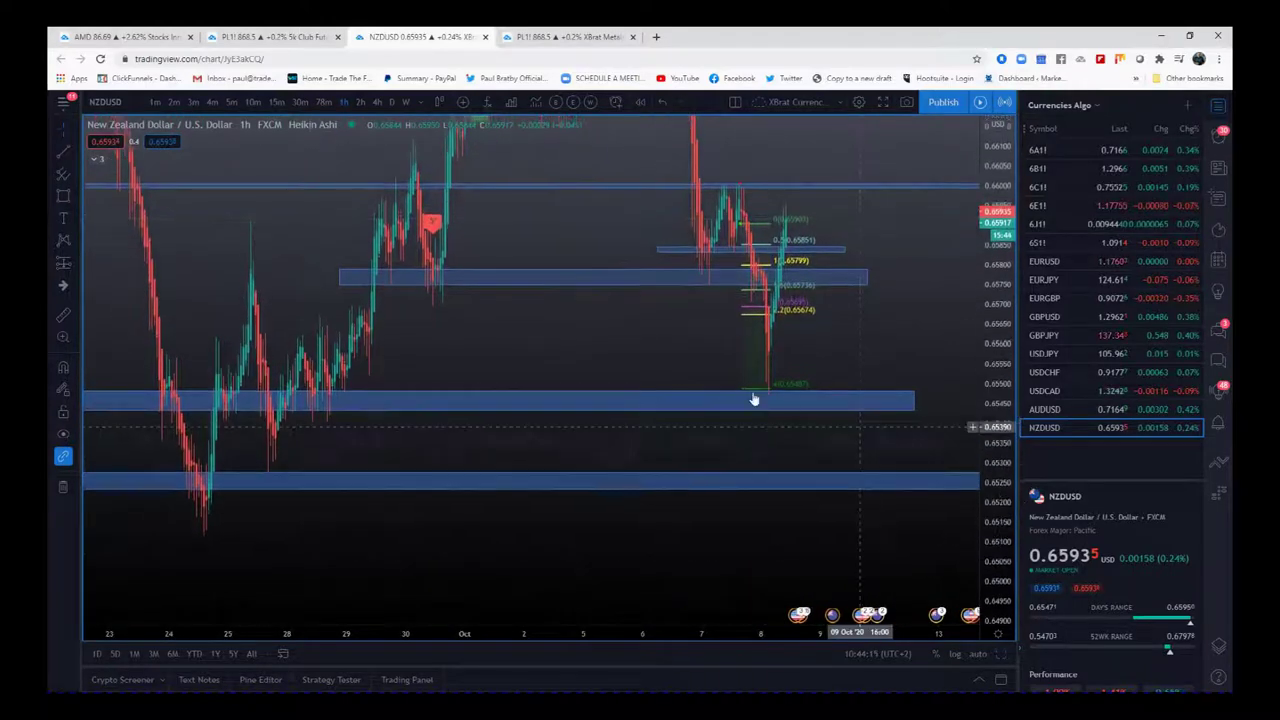
# Switch the NZDUSD chart to the 3-minute timeframe and examine price action around the red sell signal on 7 October
pyautogui.click(193, 102)
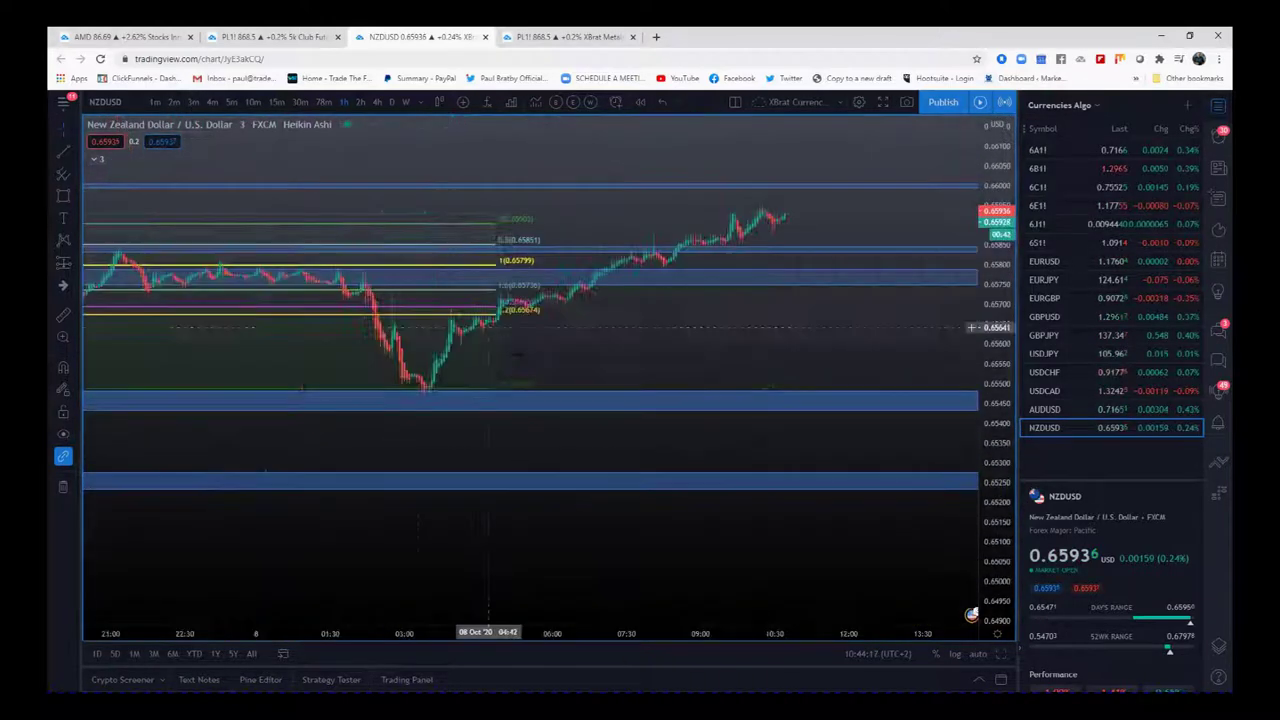
pyautogui.moveTo(771, 345); pyautogui.dragTo(965, 378)
pyautogui.moveTo(991, 440); pyautogui.dragTo(991, 325)
pyautogui.moveTo(857, 401); pyautogui.dragTo(994, 343)
pyautogui.moveTo(205, 432); pyautogui.dragTo(365, 486)
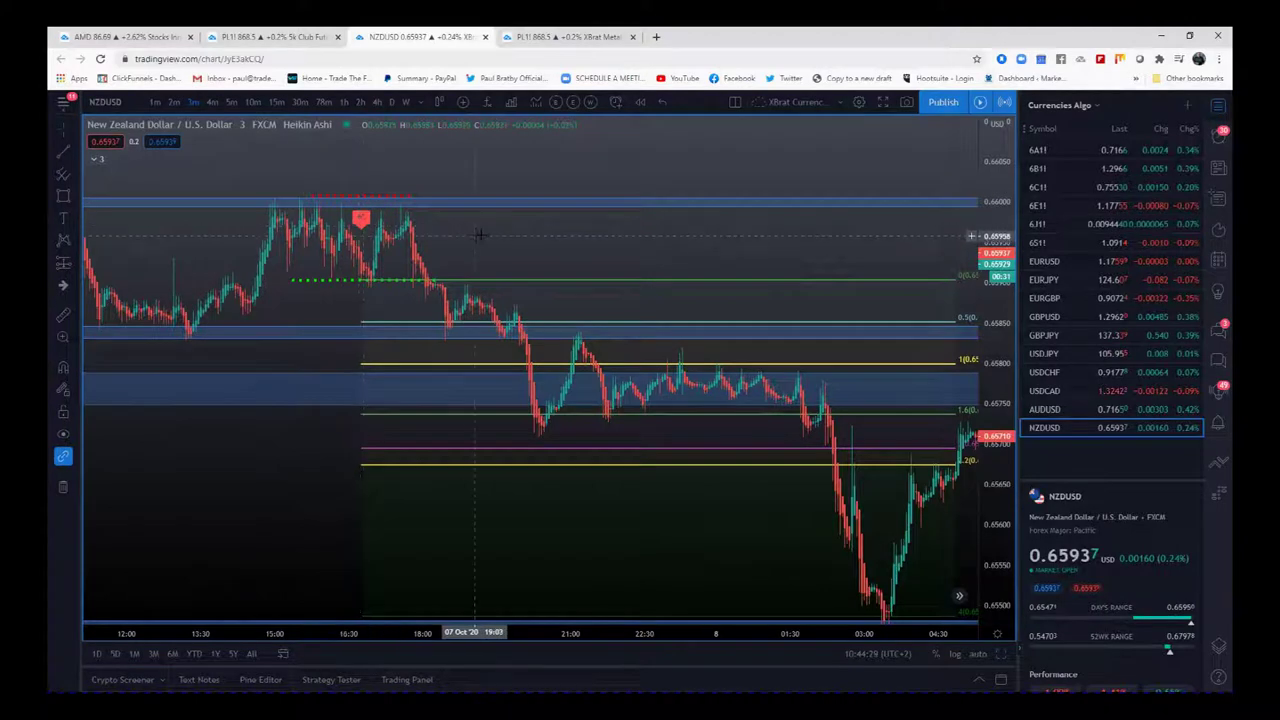
pyautogui.moveTo(464, 232); pyautogui.dragTo(614, 230)
pyautogui.moveTo(334, 480); pyautogui.dragTo(452, 489)
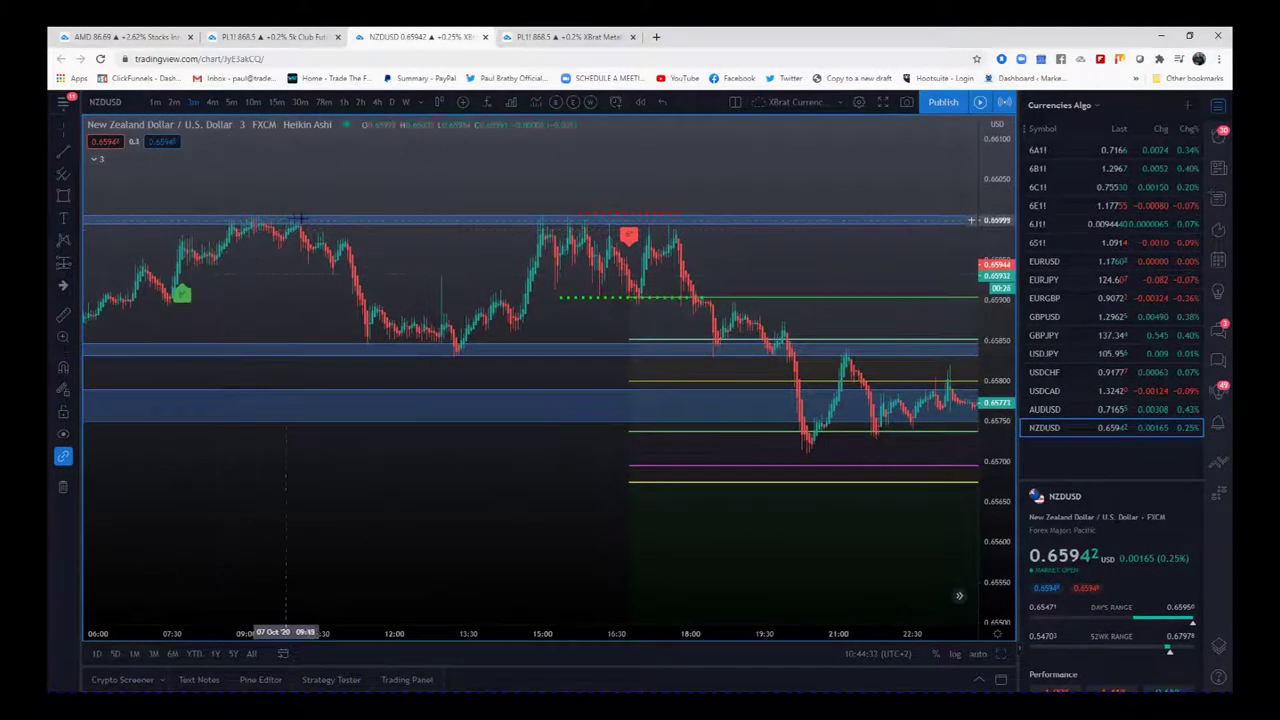
pyautogui.moveTo(666, 200); pyautogui.dragTo(441, 172)
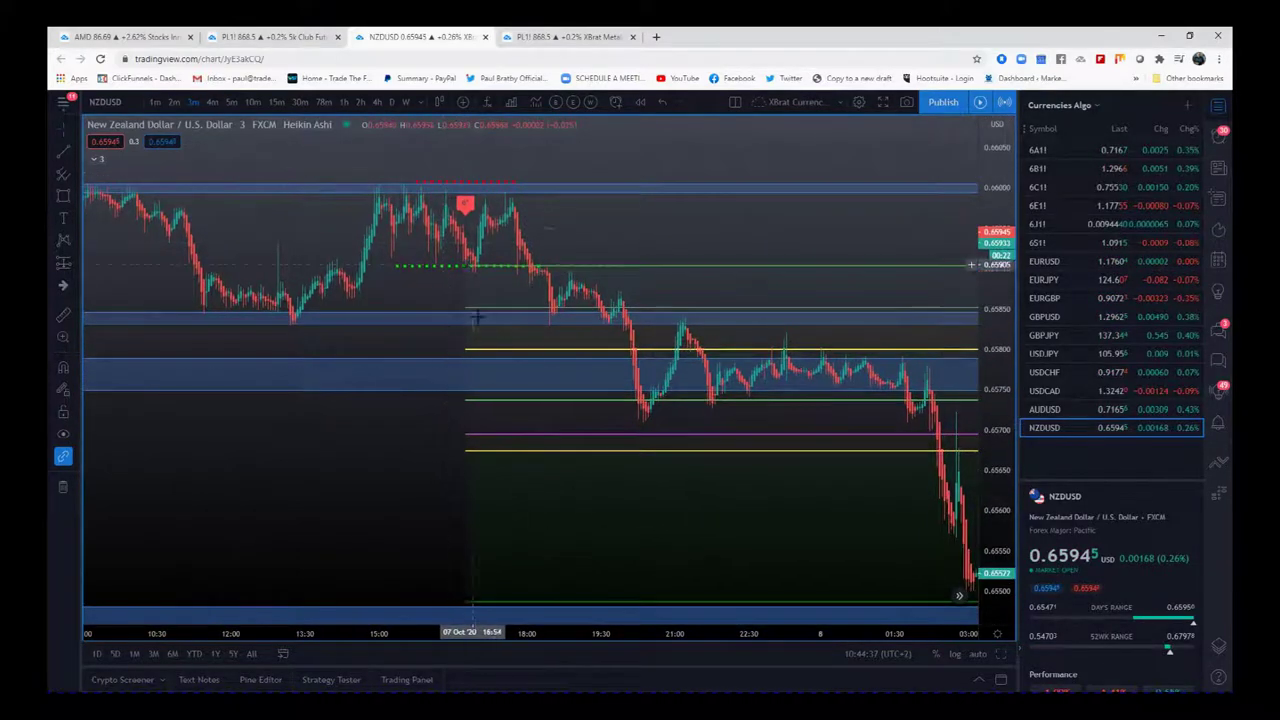
pyautogui.click(533, 595)
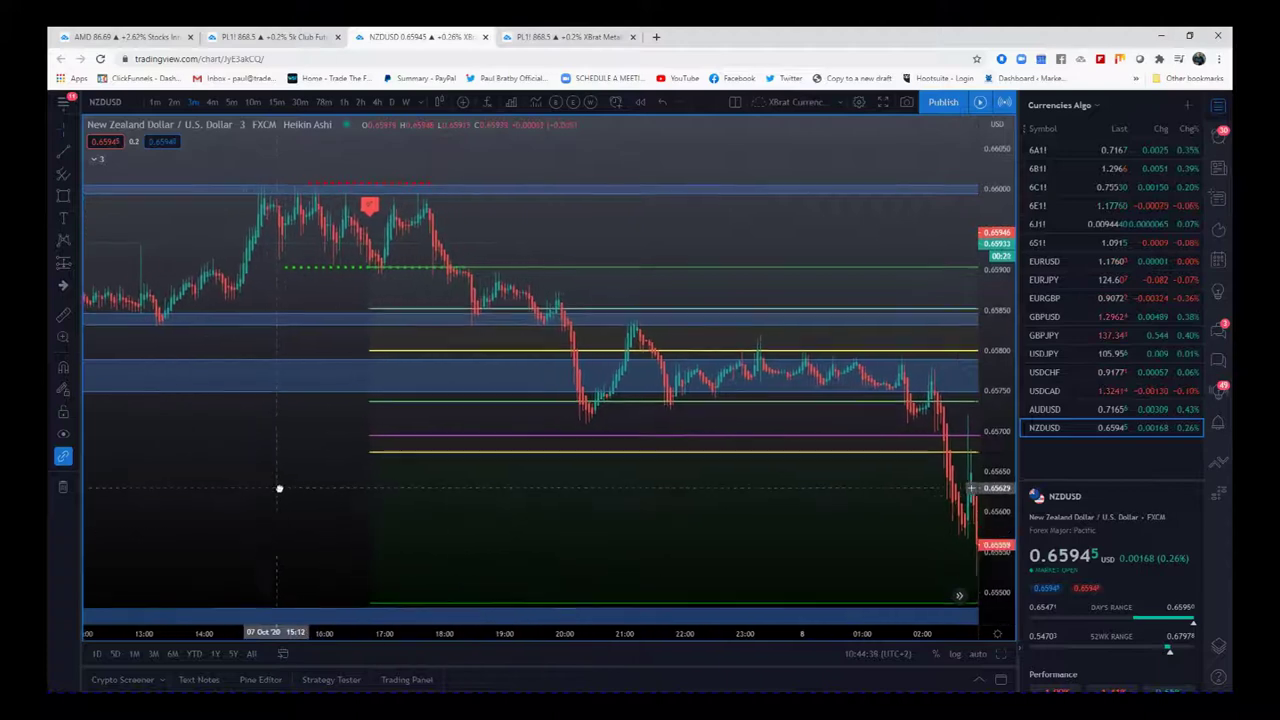
pyautogui.moveTo(994, 414); pyautogui.dragTo(994, 377)
pyautogui.moveTo(314, 525); pyautogui.dragTo(322, 611)
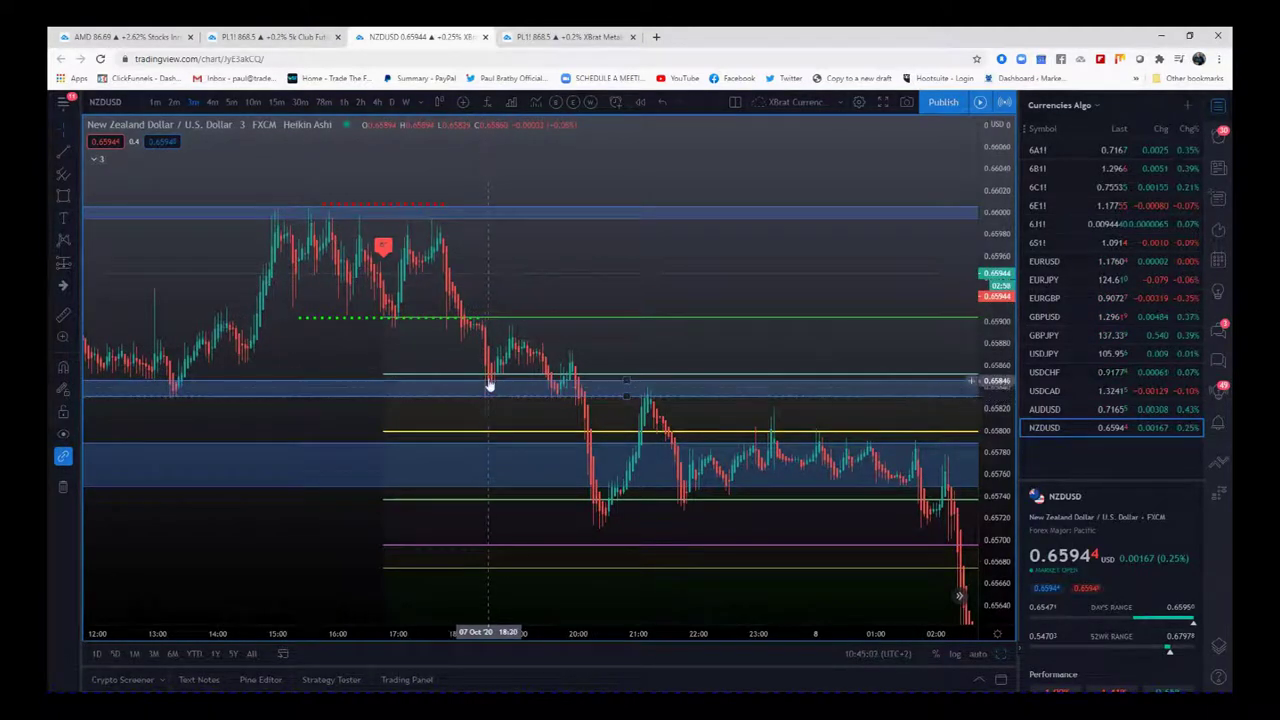
# Move the red dotted line from the top of the upper zone down onto the green 0 extension level
pyautogui.click(408, 205)
pyautogui.moveTo(408, 209); pyautogui.dragTo(527, 320)
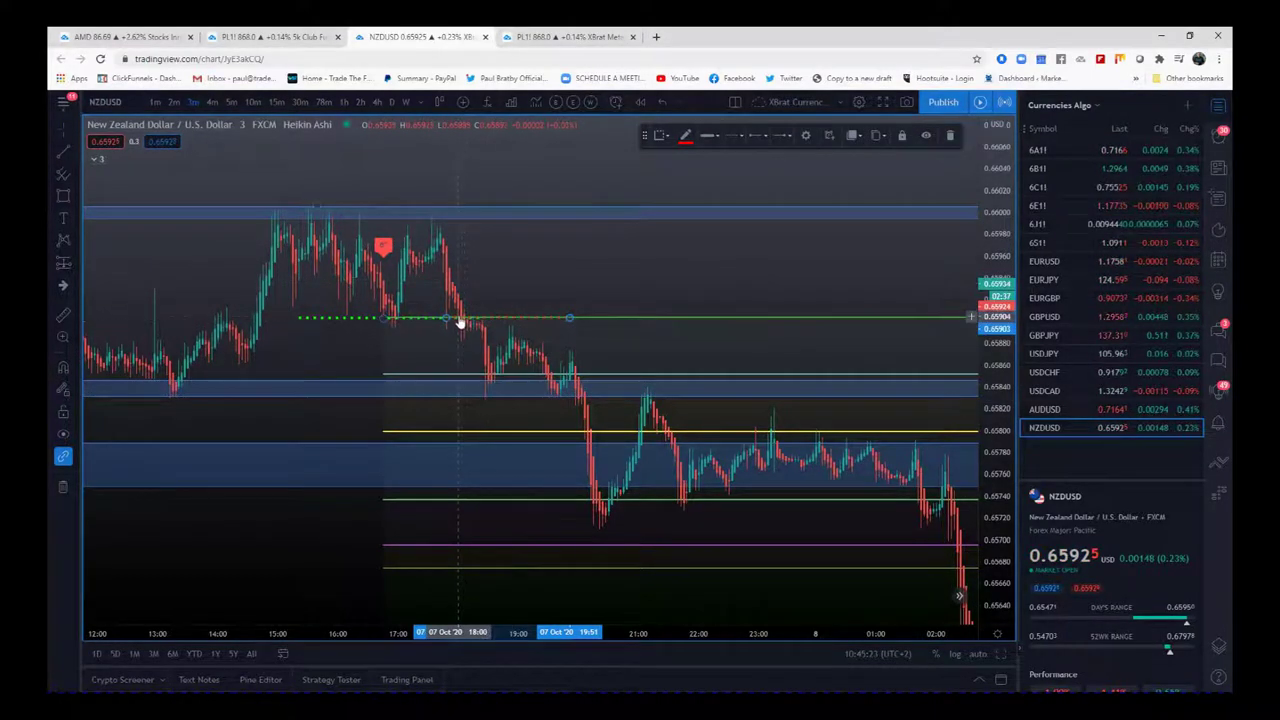
# Draw a short orange dashed trend line at about 0.65876, just above the 20:00 swing high on 7 October
pyautogui.scroll(5, 437, 467)
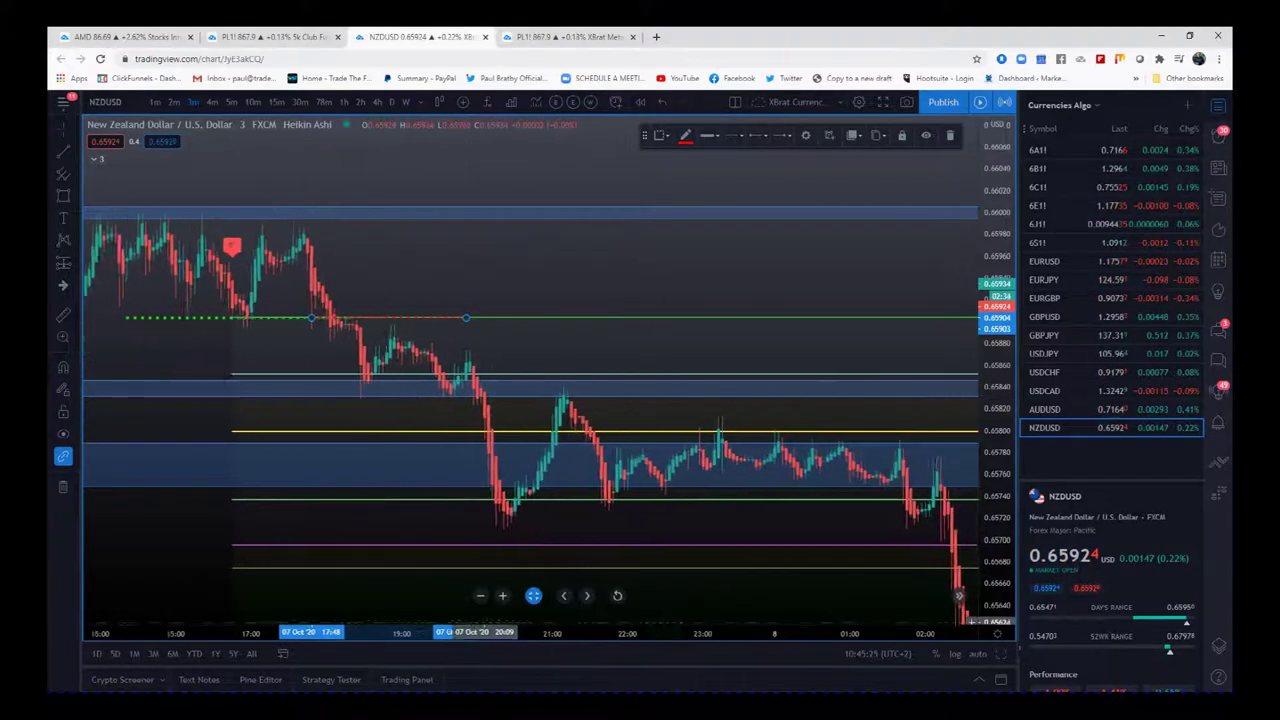
pyautogui.moveTo(468, 308); pyautogui.dragTo(570, 205)
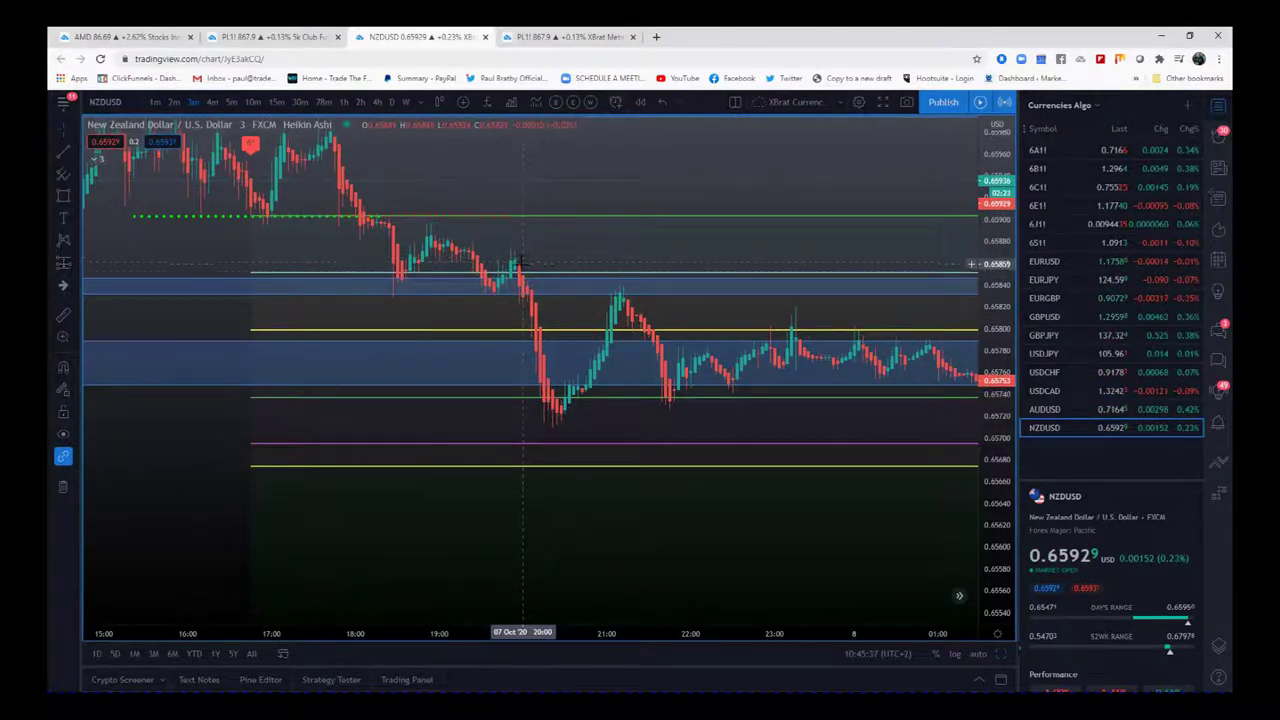
pyautogui.click(430, 218)
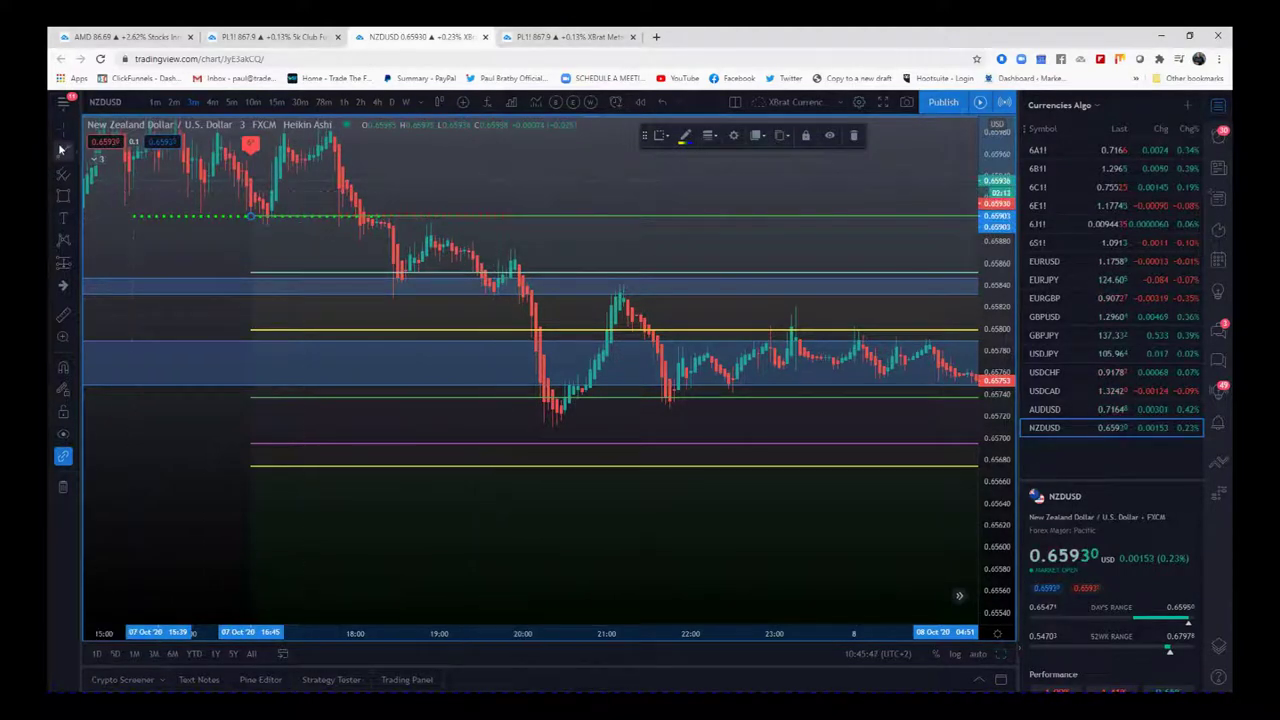
pyautogui.click(465, 278)
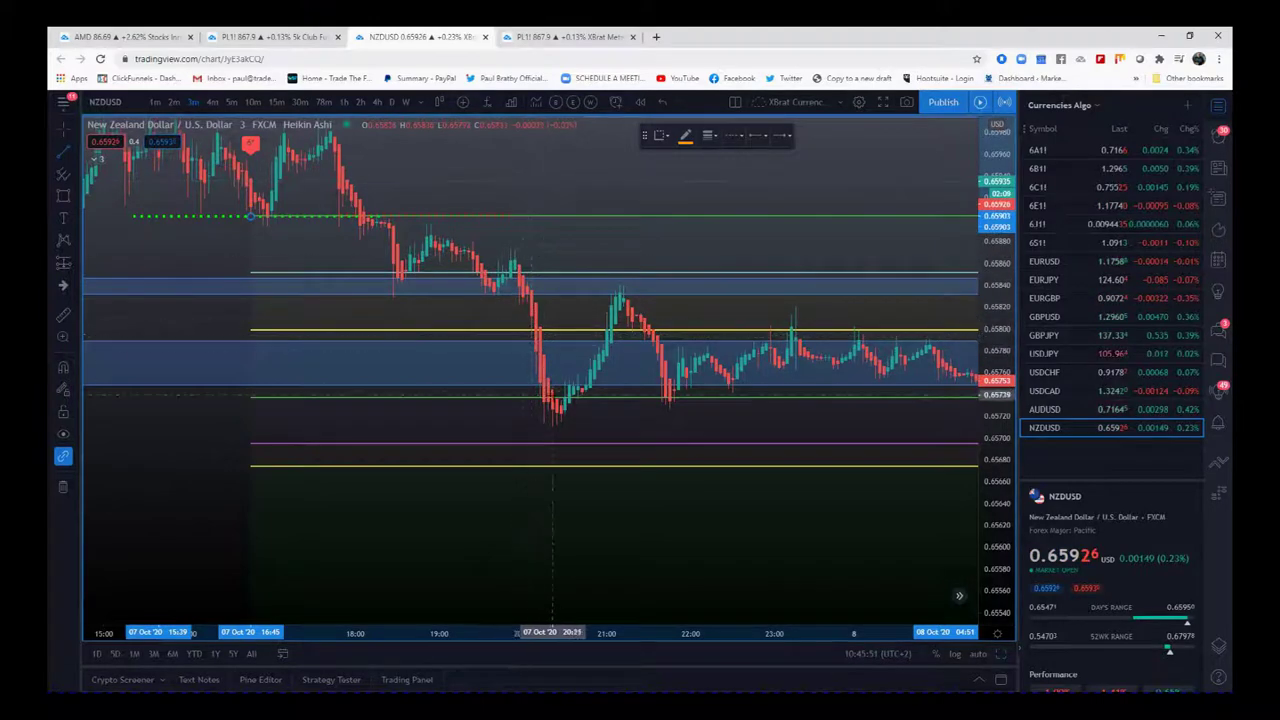
pyautogui.click(502, 244)
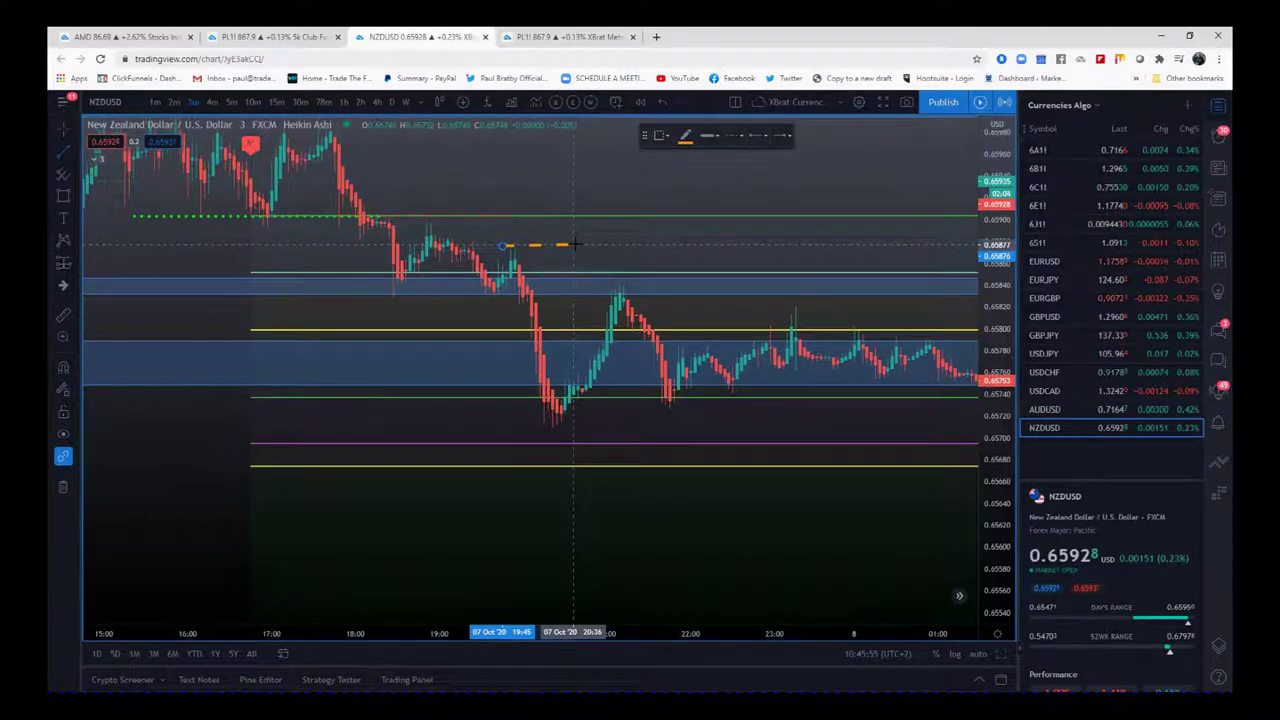
pyautogui.click(575, 244)
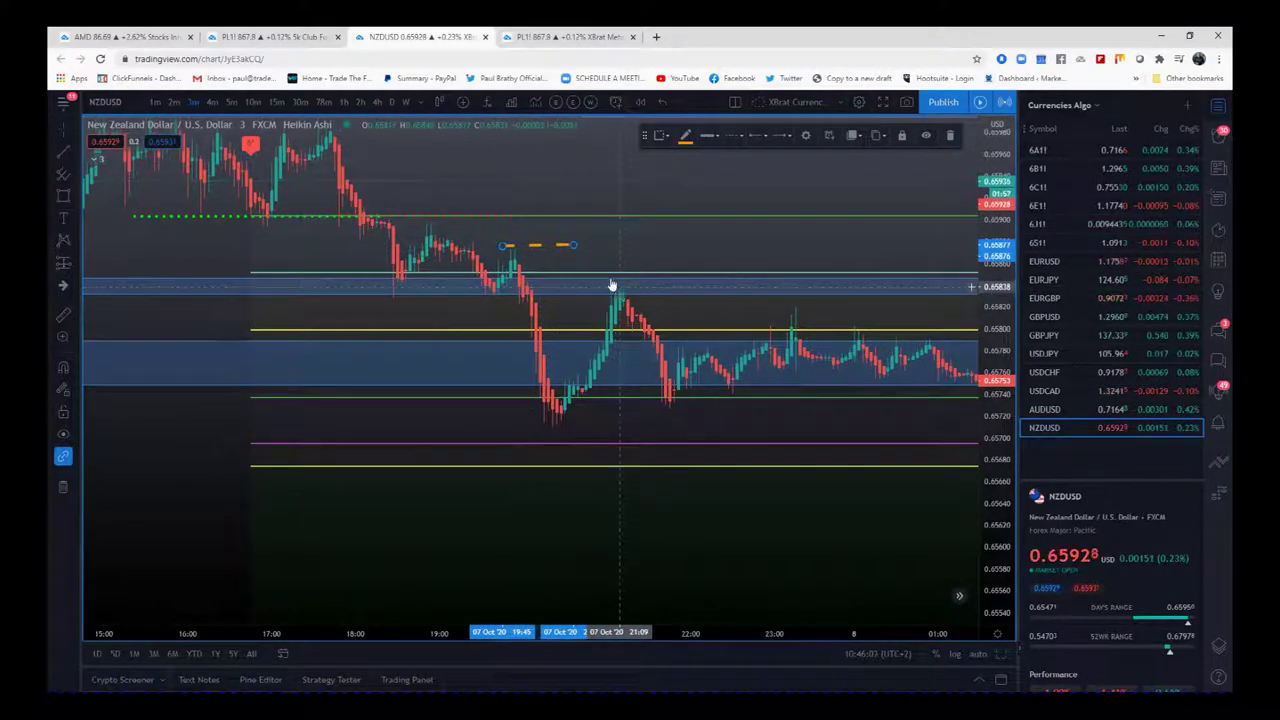
# Move the orange dashed line down above the 21:00 swing high at about 0.65848, and on to the 8 October highs near 0.65790
pyautogui.moveTo(564, 248); pyautogui.dragTo(640, 274)
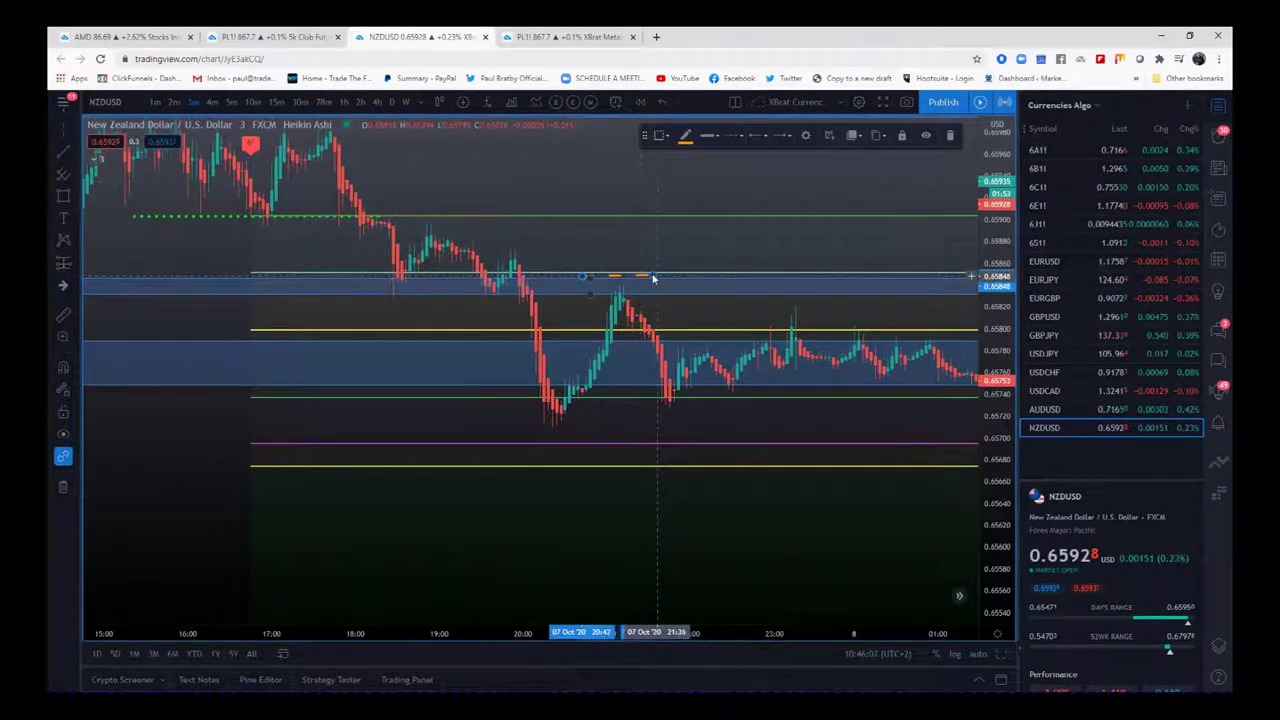
pyautogui.moveTo(793, 428); pyautogui.dragTo(557, 417)
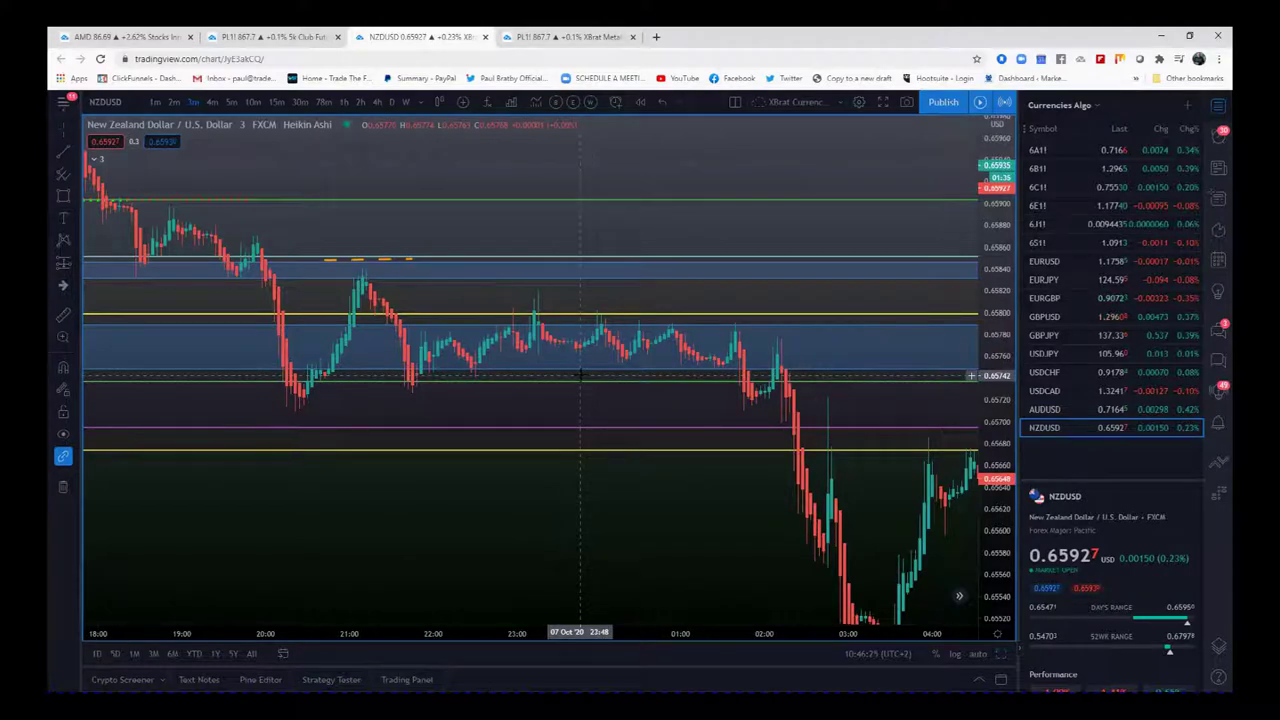
pyautogui.moveTo(720, 491); pyautogui.dragTo(465, 397)
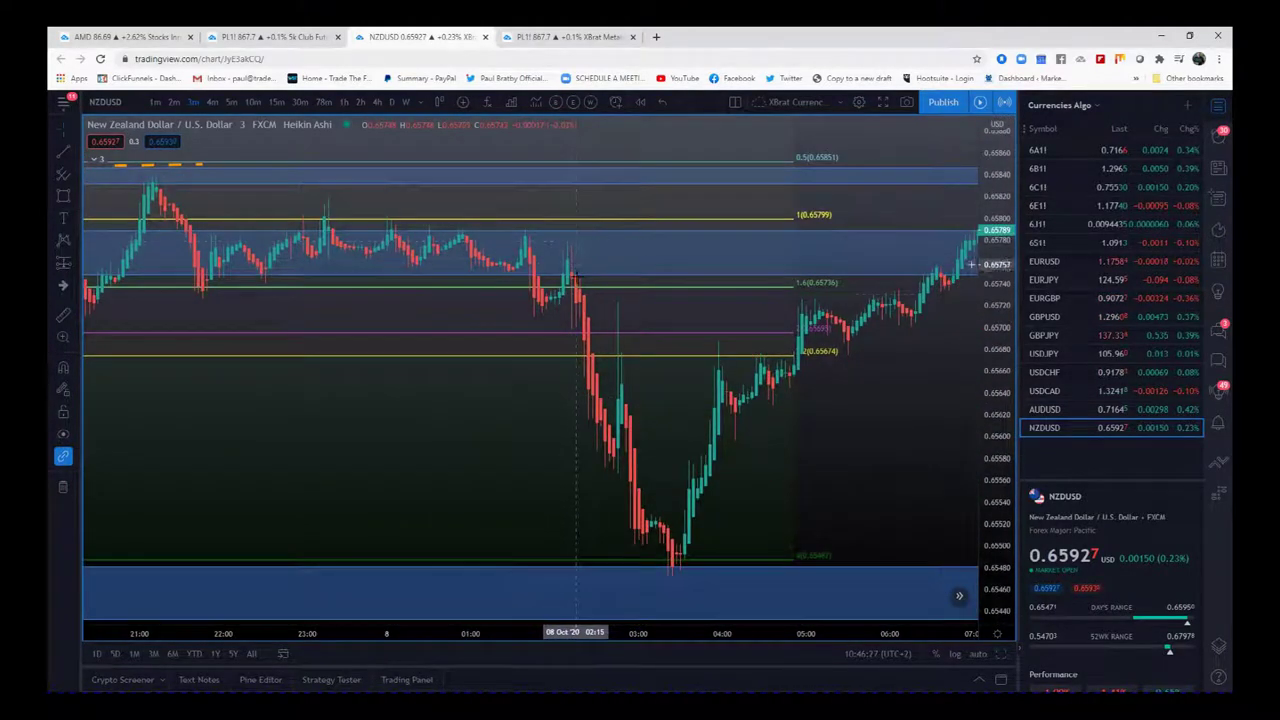
pyautogui.moveTo(521, 466); pyautogui.dragTo(594, 500)
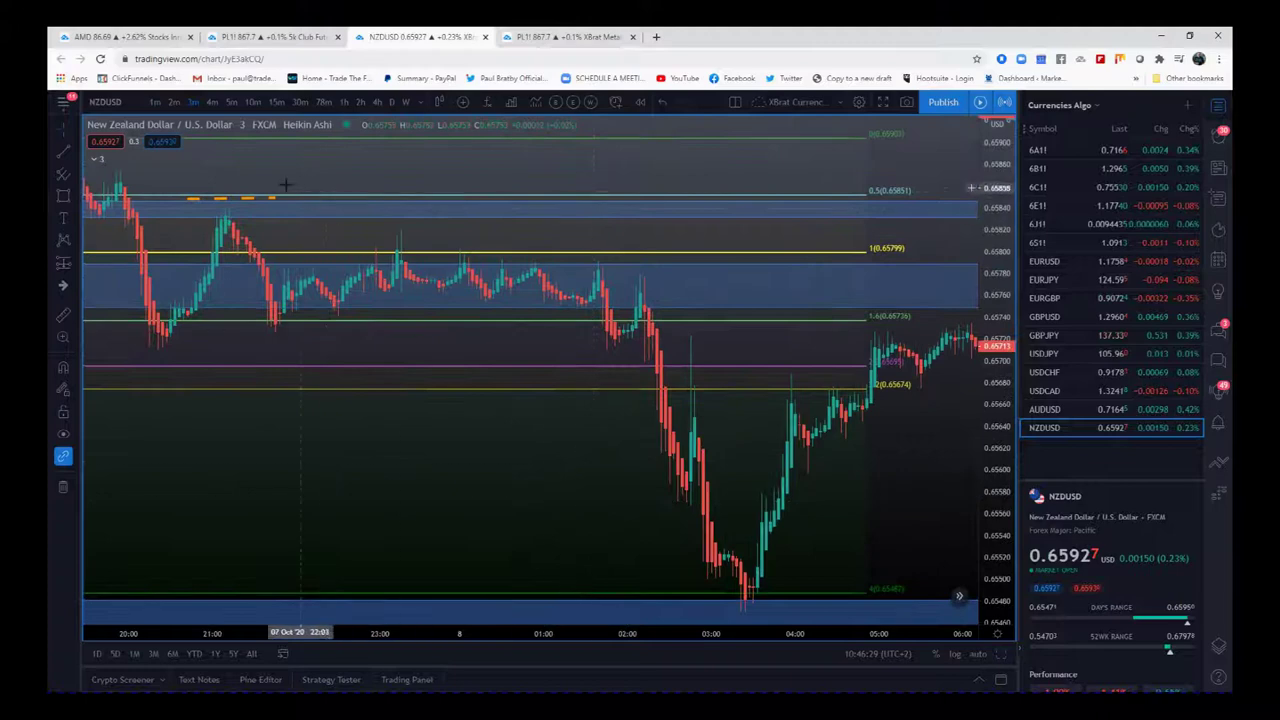
pyautogui.moveTo(256, 202)
pyautogui.mouseDown()
pyautogui.moveTo(586, 262)
pyautogui.moveTo(671, 262)
pyautogui.mouseUp()
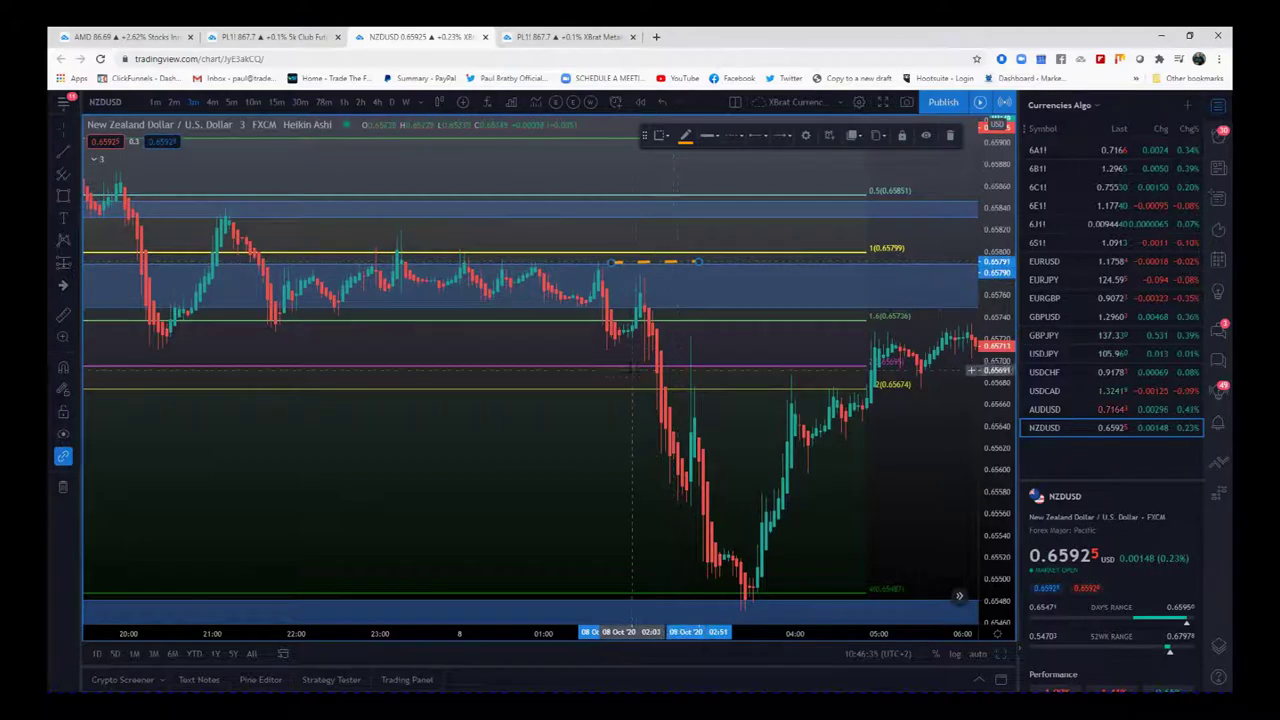
# Move the orange dashed line down to about 0.65532, across the candles around 03:00 on 8 October
pyautogui.moveTo(1006, 359); pyautogui.dragTo(771, 549)
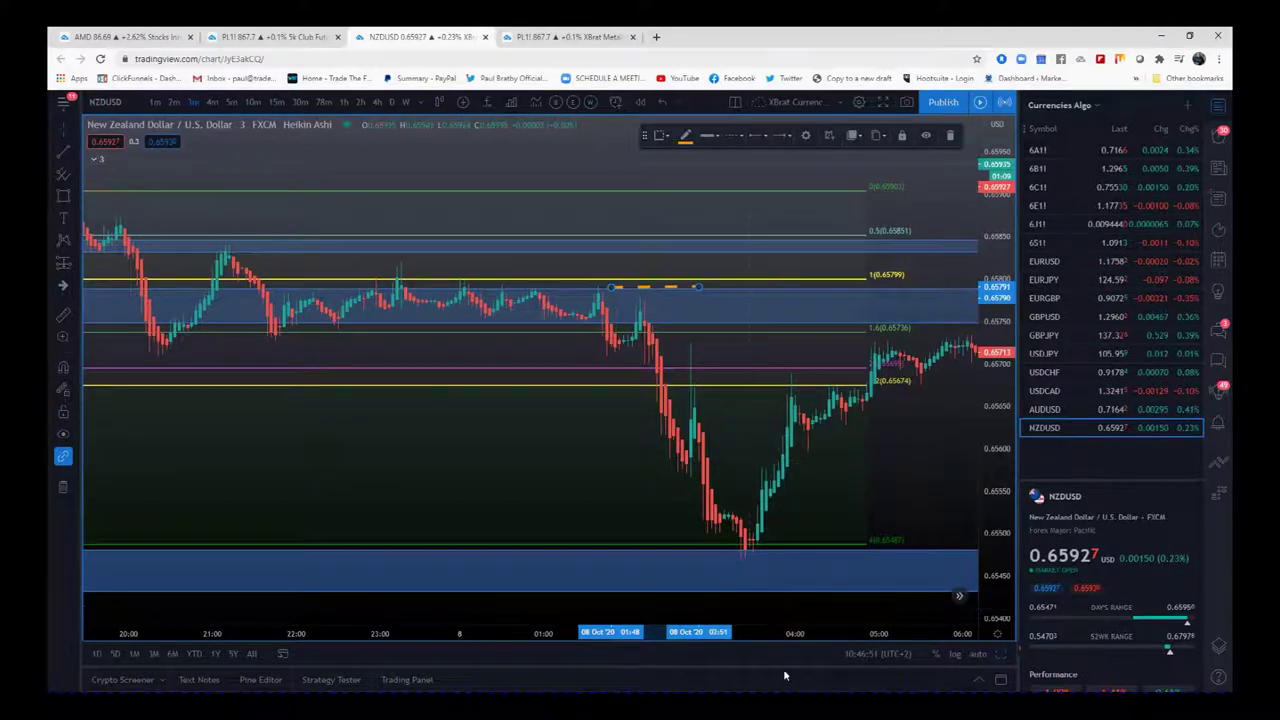
pyautogui.moveTo(805, 638); pyautogui.dragTo(585, 632)
pyautogui.moveTo(595, 487); pyautogui.dragTo(708, 443)
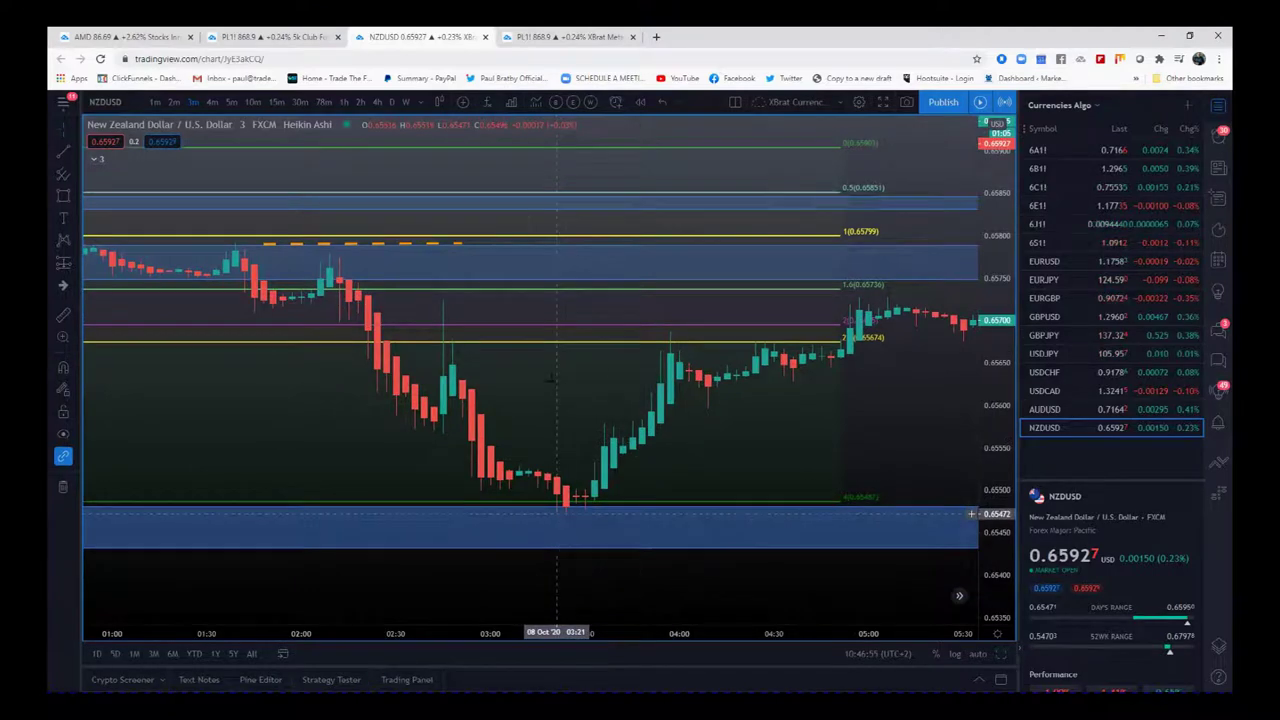
pyautogui.click(430, 244)
pyautogui.moveTo(430, 244)
pyautogui.mouseDown()
pyautogui.moveTo(571, 460)
pyautogui.moveTo(585, 461)
pyautogui.mouseUp()
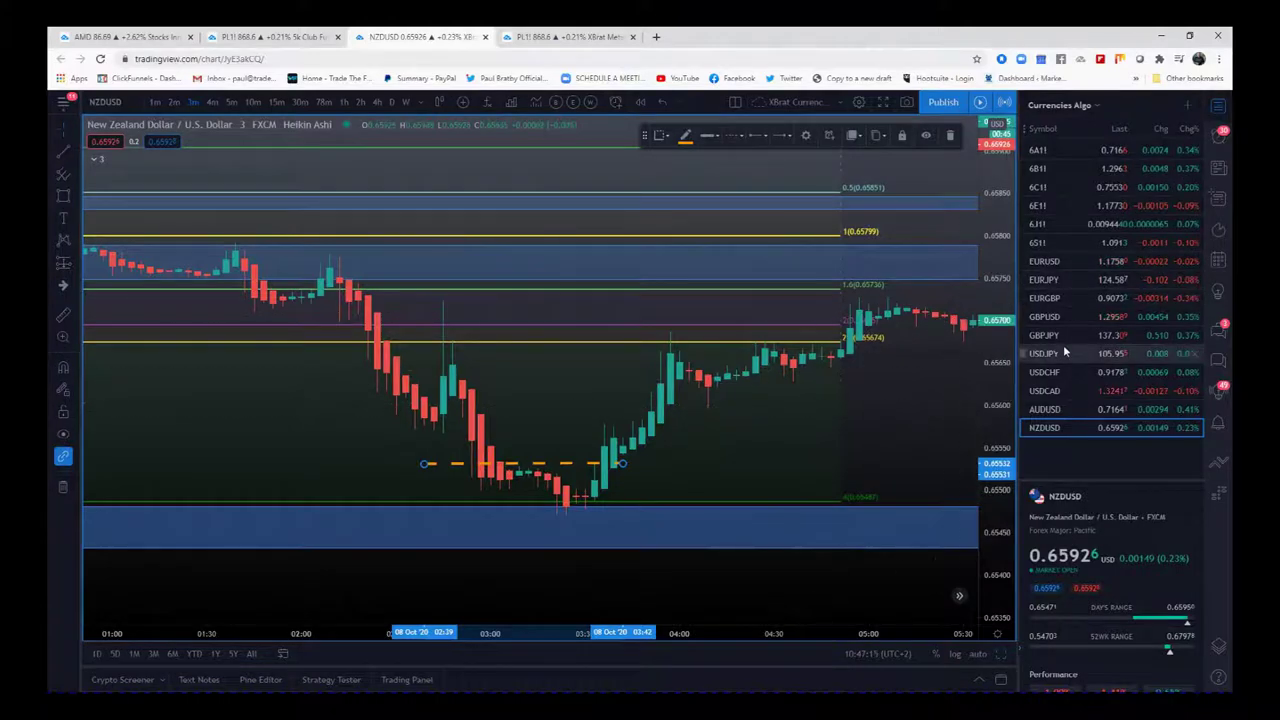
# Switch the chart to GBPUSD on the 1-hour timeframe and bring price action from mid-September to 8 October into view
pyautogui.click(1073, 308)
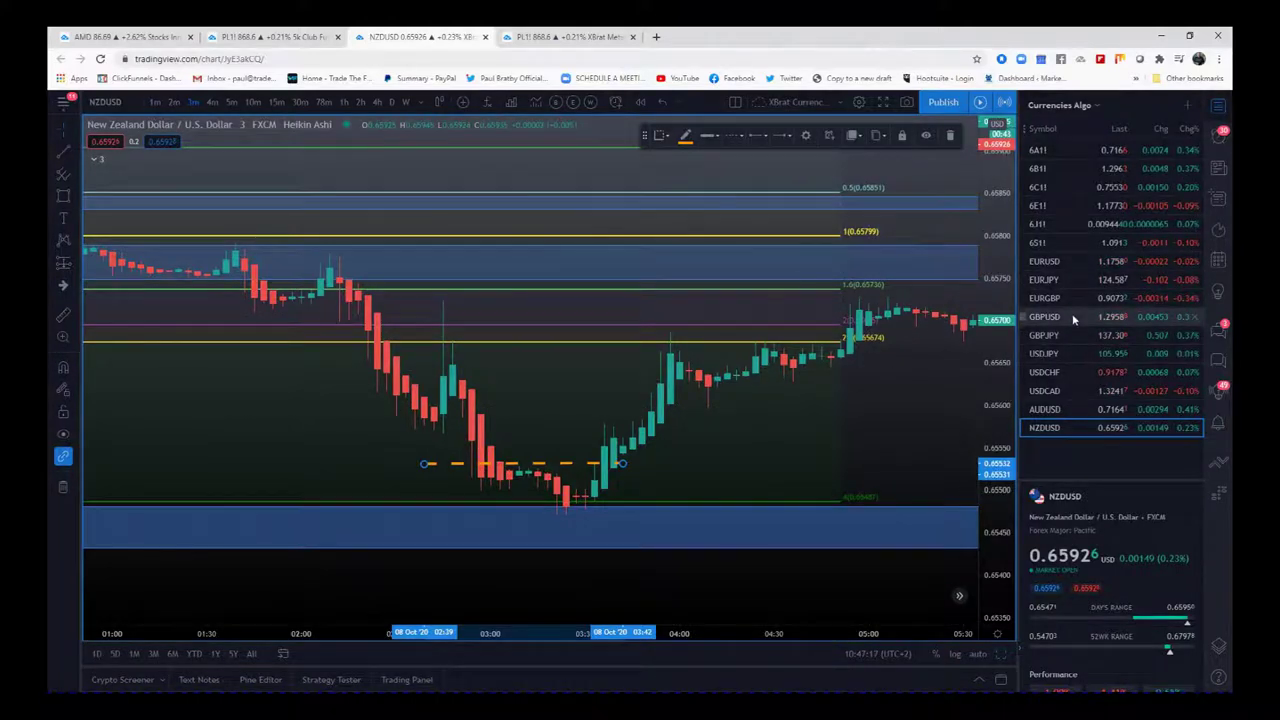
pyautogui.click(335, 104)
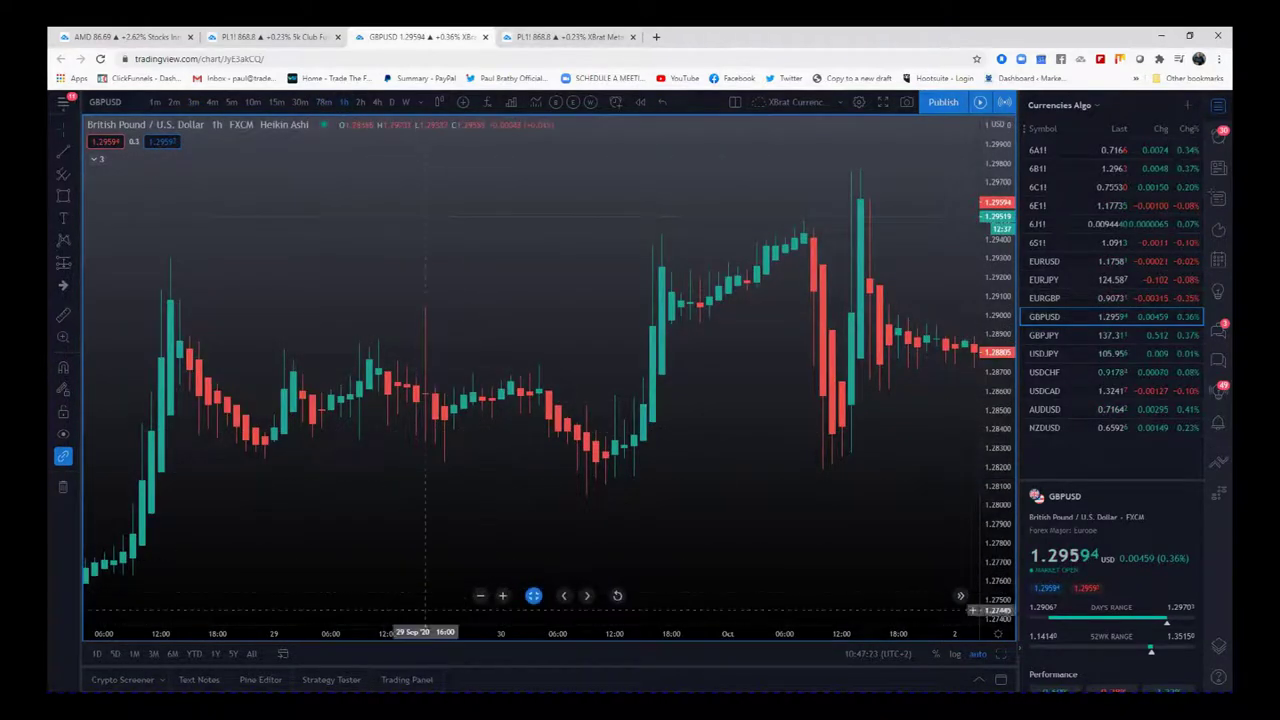
pyautogui.moveTo(418, 635); pyautogui.dragTo(855, 635)
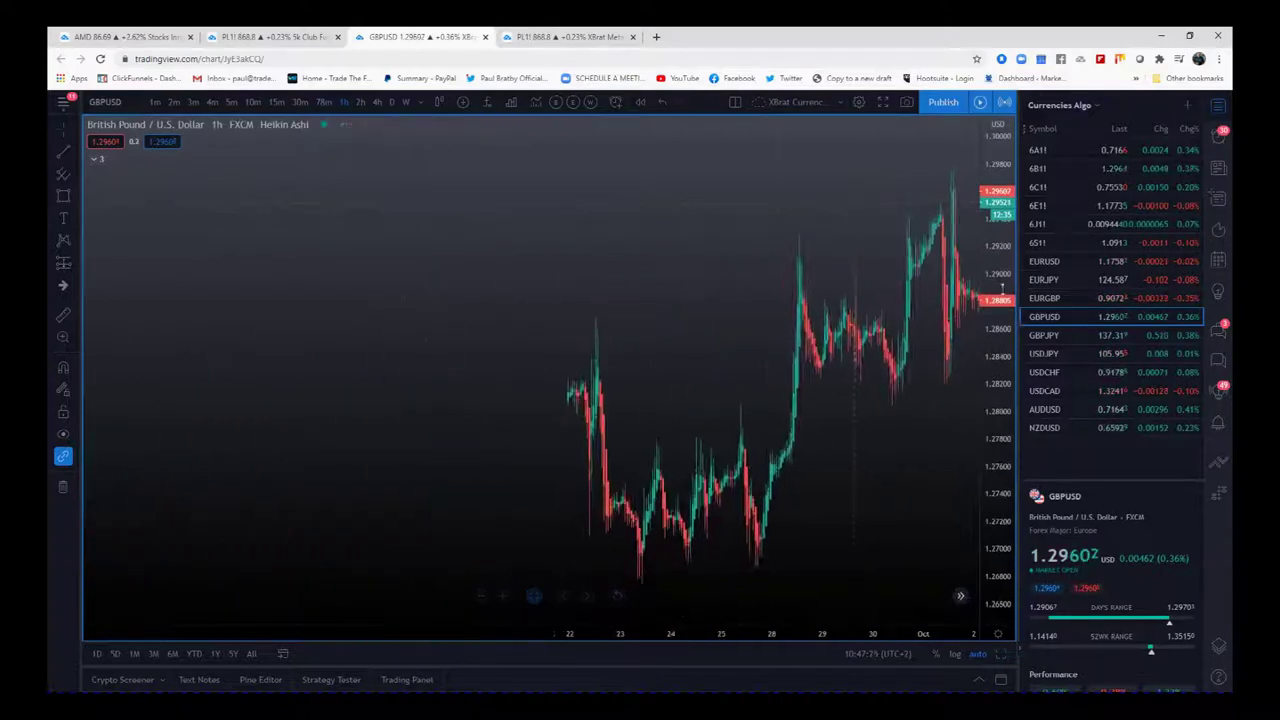
pyautogui.moveTo(991, 235); pyautogui.dragTo(991, 346)
pyautogui.moveTo(798, 468); pyautogui.dragTo(765, 413)
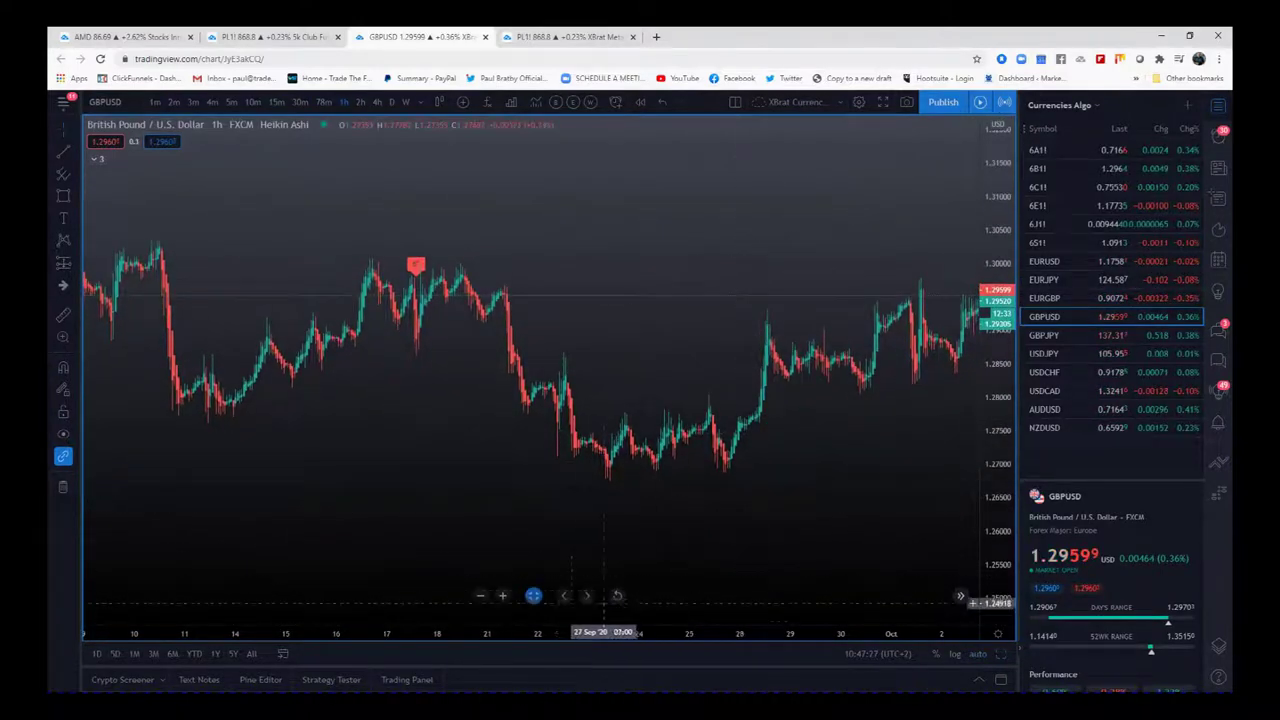
pyautogui.moveTo(581, 632); pyautogui.dragTo(655, 630)
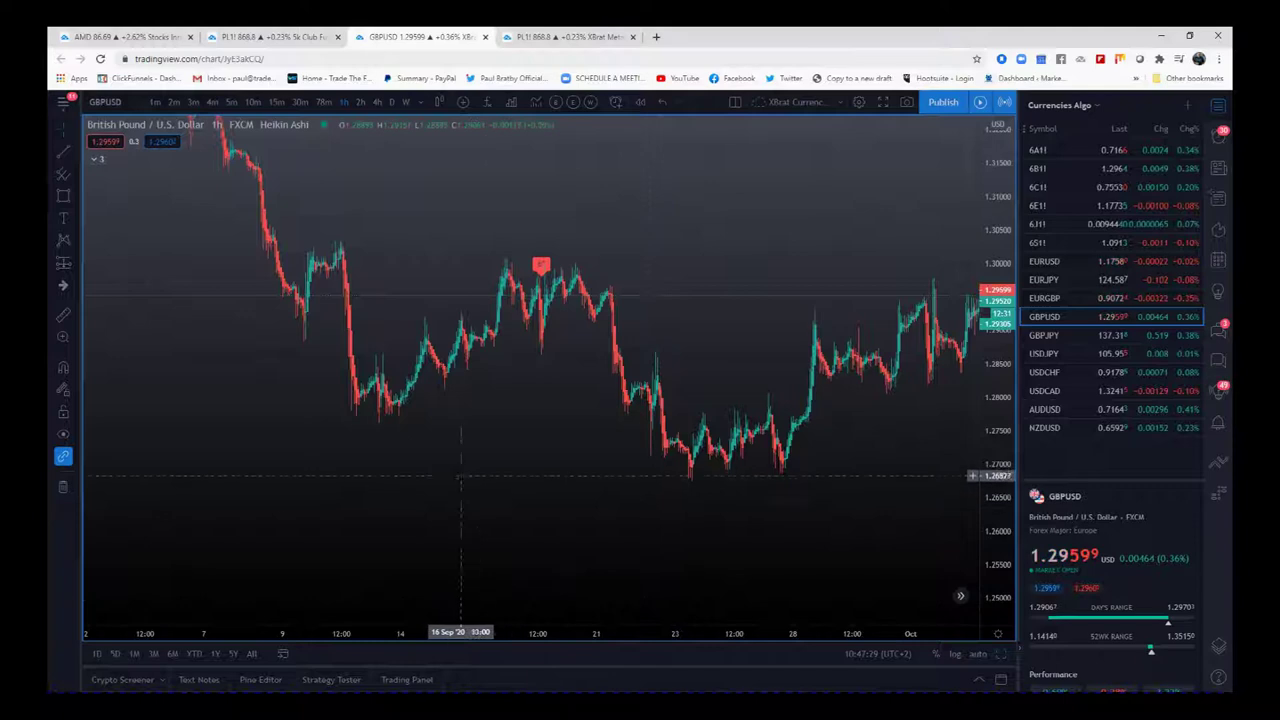
pyautogui.moveTo(452, 485); pyautogui.dragTo(329, 471)
pyautogui.moveTo(751, 527)
pyautogui.mouseDown()
pyautogui.moveTo(614, 529)
pyautogui.moveTo(630, 531)
pyautogui.mouseUp()
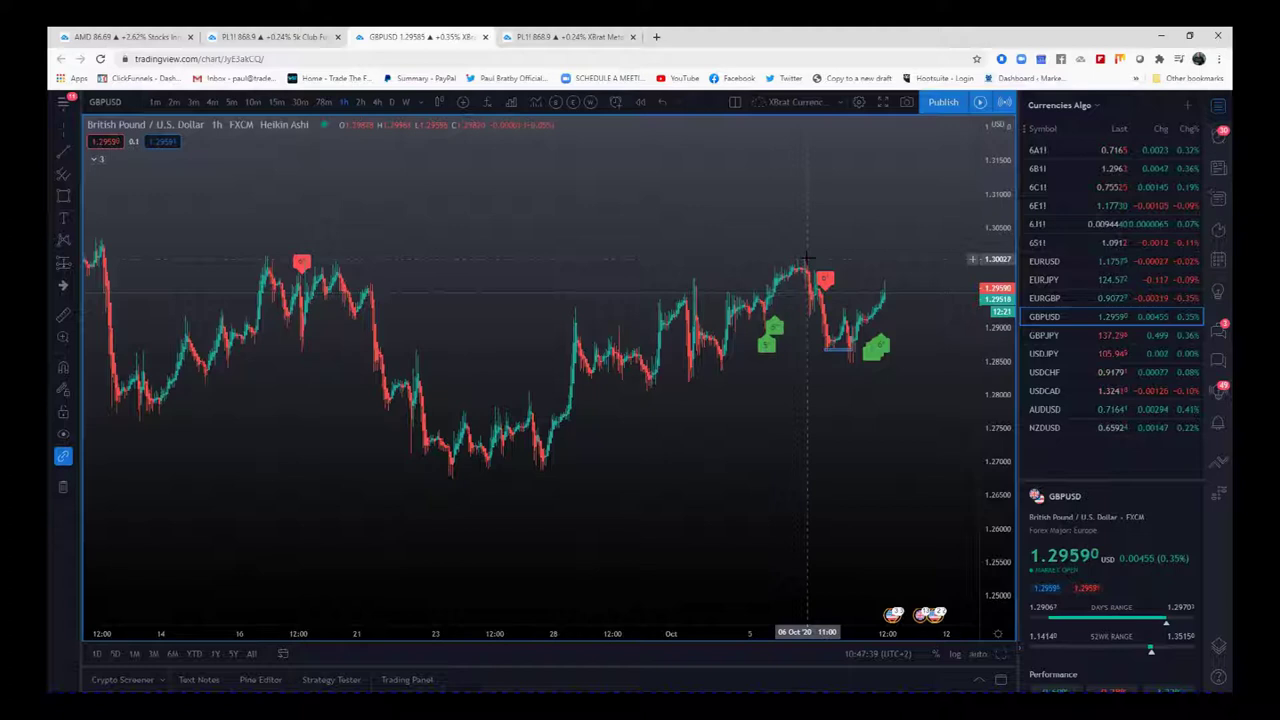
# Draw a rectangle zone over the September and October highs from 14 September to 12 October, between about 1.29926 and 1.30073
pyautogui.click(61, 197)
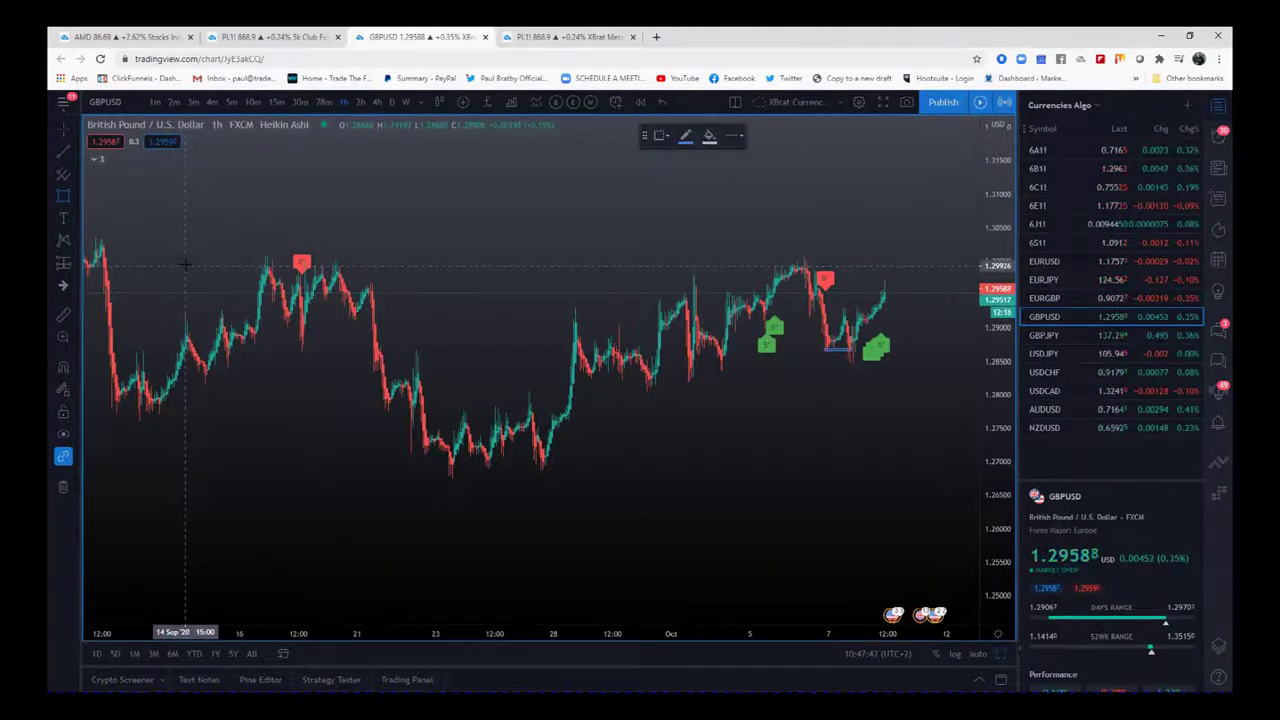
pyautogui.moveTo(186, 264); pyautogui.dragTo(957, 257)
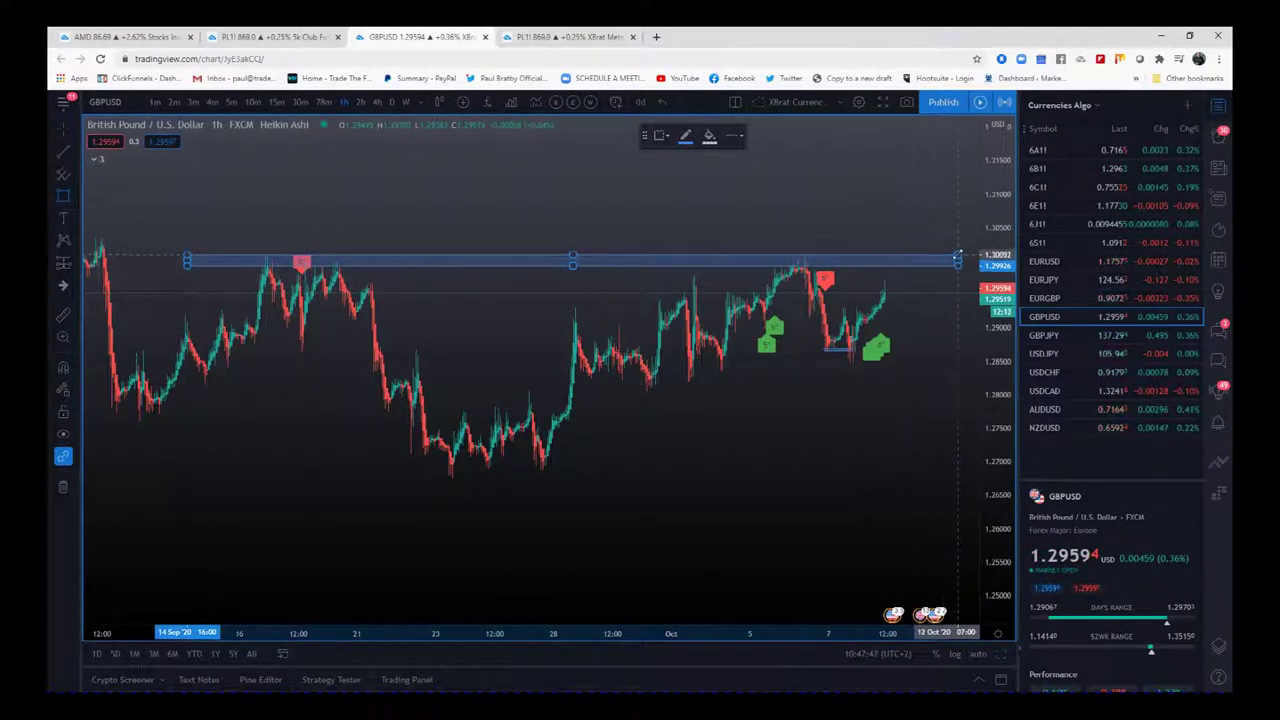
pyautogui.click(852, 420)
pyautogui.moveTo(990, 448); pyautogui.dragTo(993, 300)
pyautogui.moveTo(706, 458); pyautogui.dragTo(762, 507)
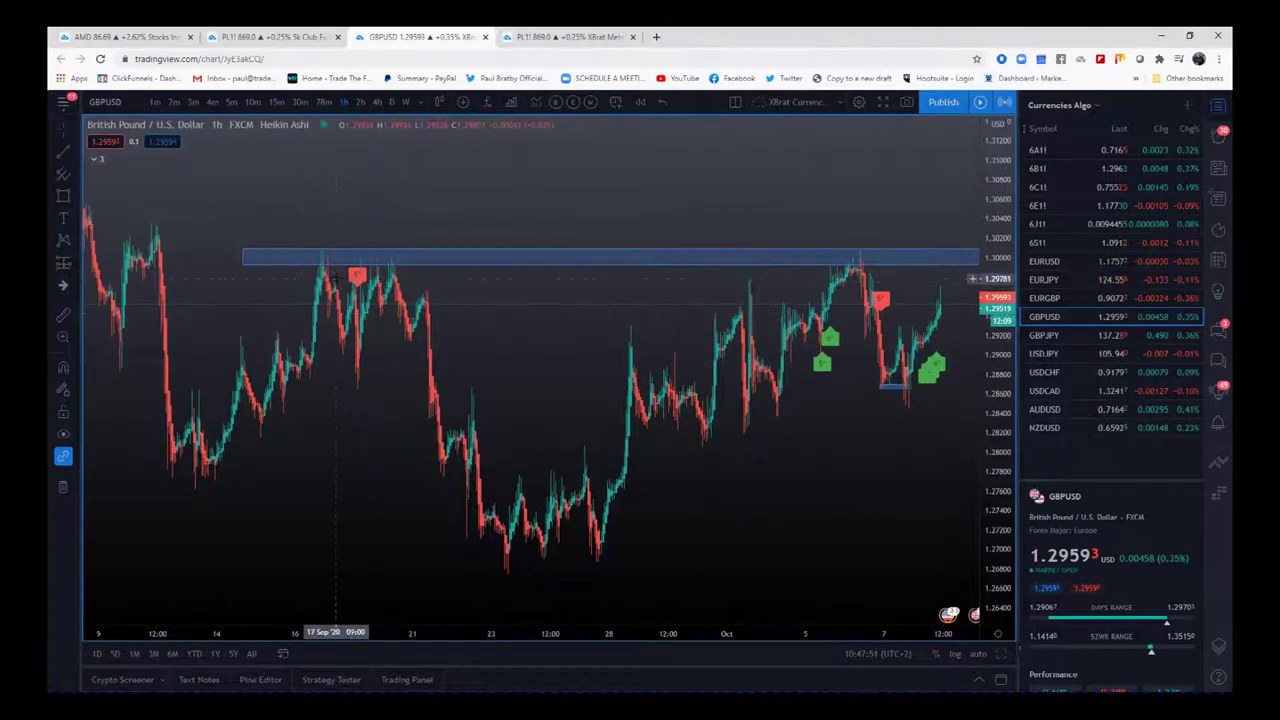
pyautogui.click(242, 250)
pyautogui.moveTo(242, 248); pyautogui.dragTo(246, 252)
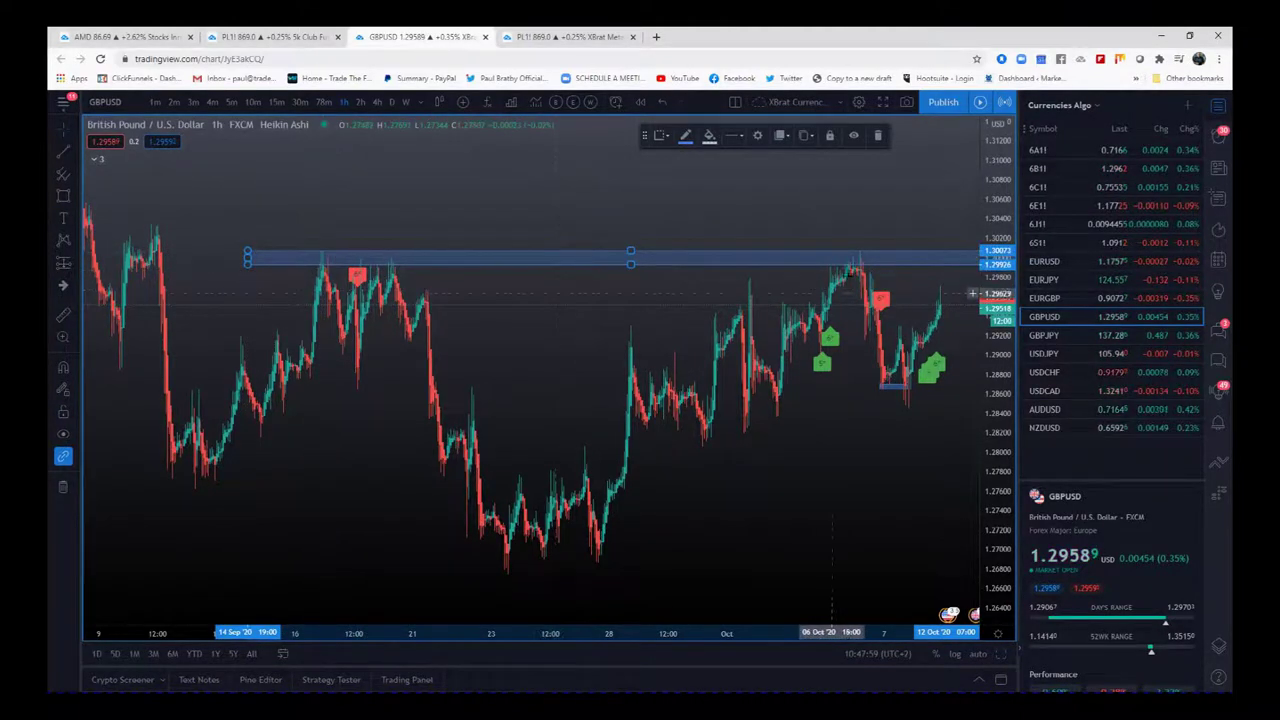
# Lower the bottom edge of the resistance zone to about 1.29906 to take in the mid-September highs
pyautogui.scroll(5, 955, 480)
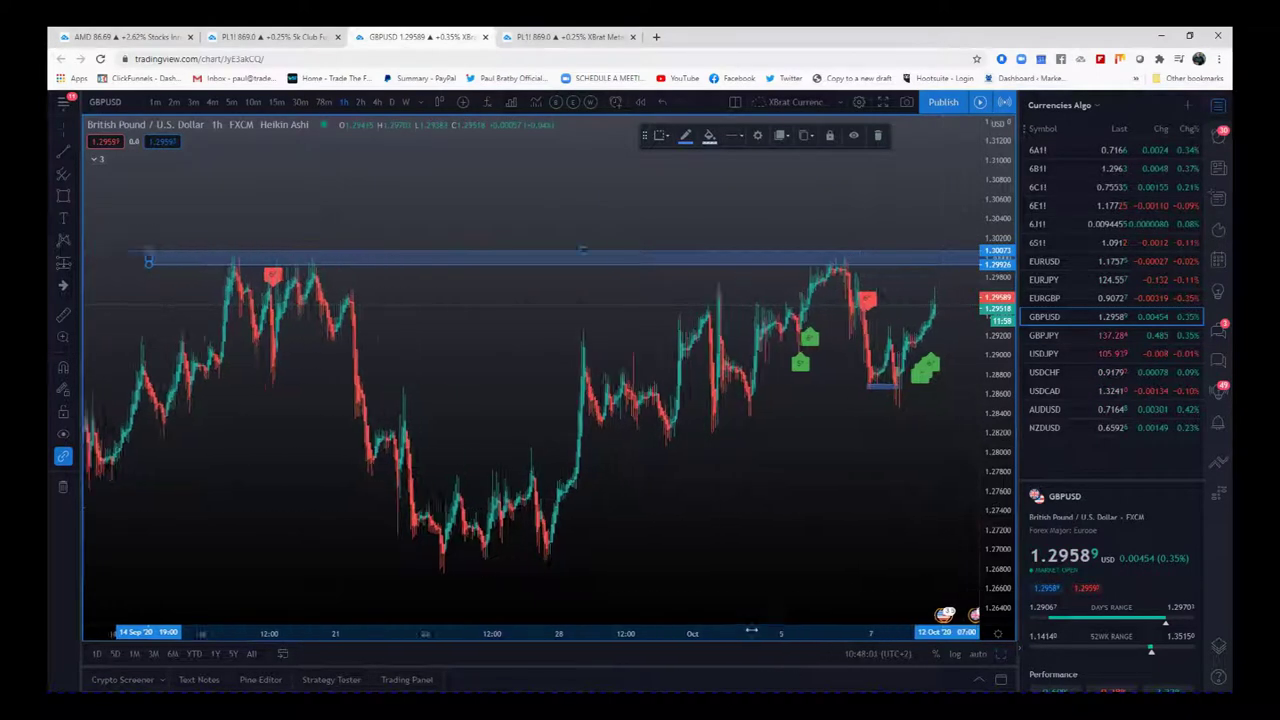
pyautogui.moveTo(630, 404); pyautogui.dragTo(708, 437)
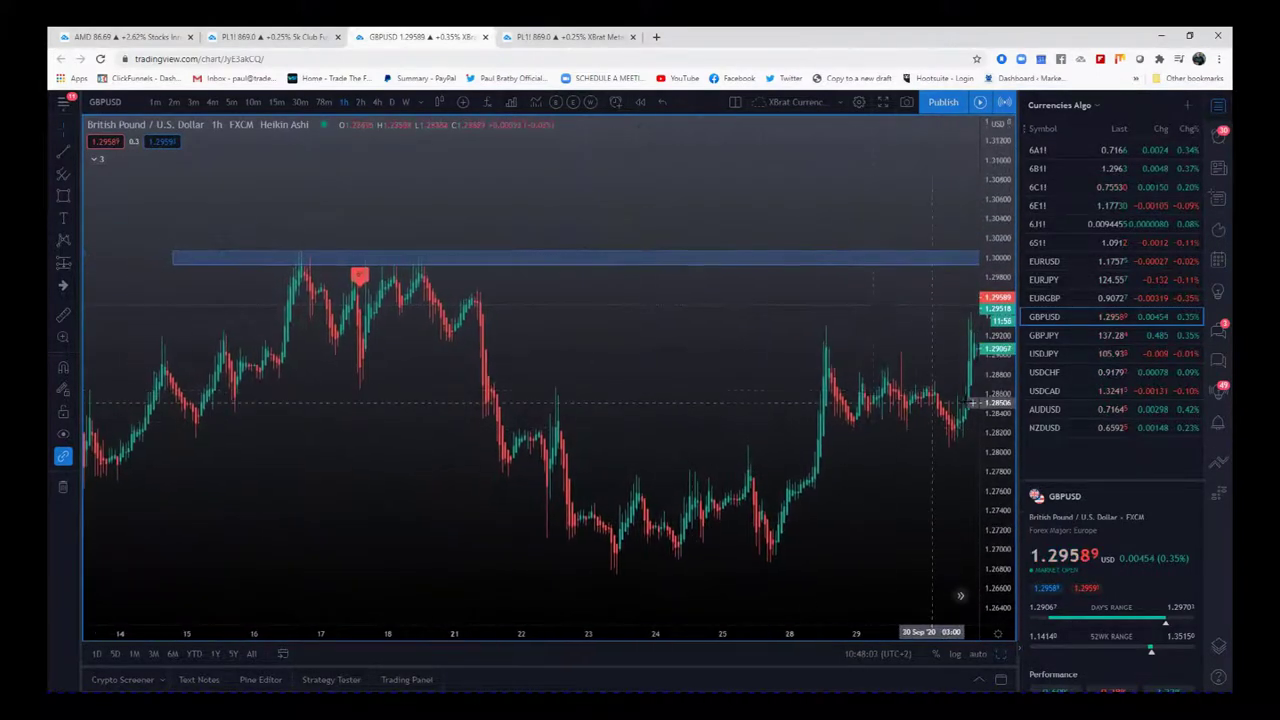
pyautogui.moveTo(1000, 426); pyautogui.dragTo(1006, 350)
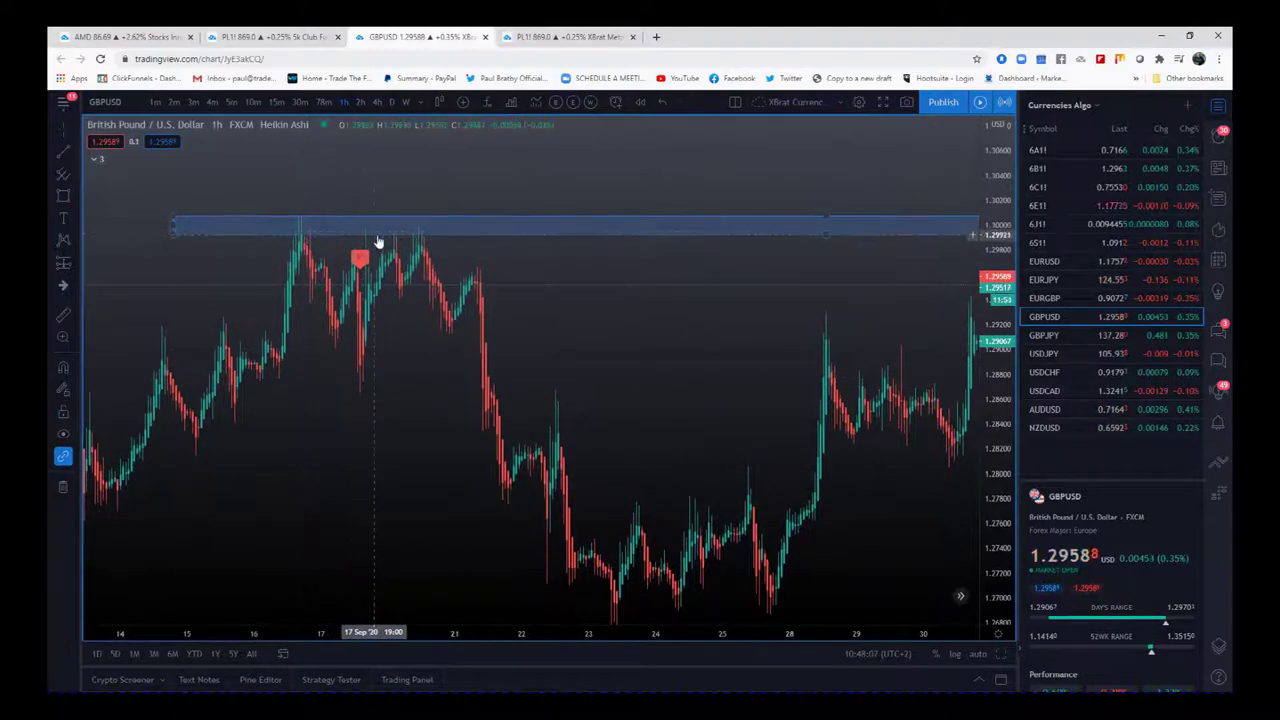
pyautogui.click(826, 236)
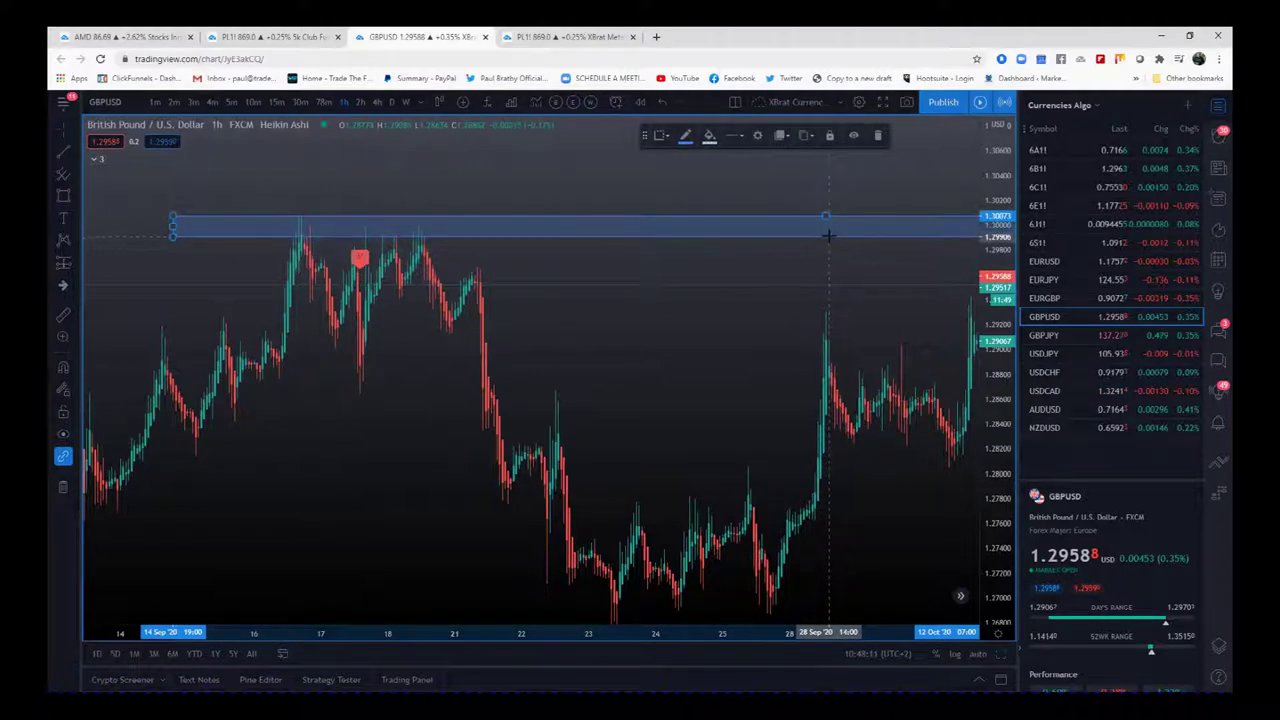
pyautogui.click(557, 243)
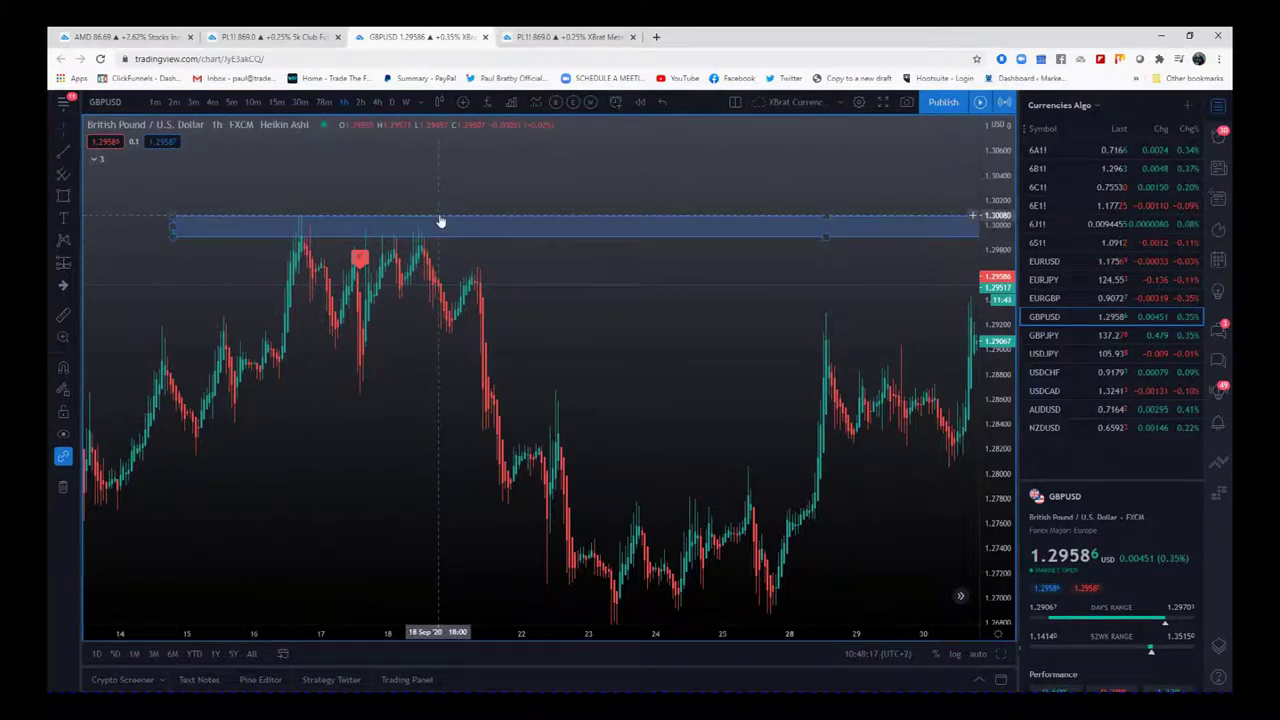
# Draw a rectangle zone along the late-August lows from 17 August to 13 October, between about 1.30328 and 1.30590
pyautogui.moveTo(822, 276); pyautogui.dragTo(395, 293)
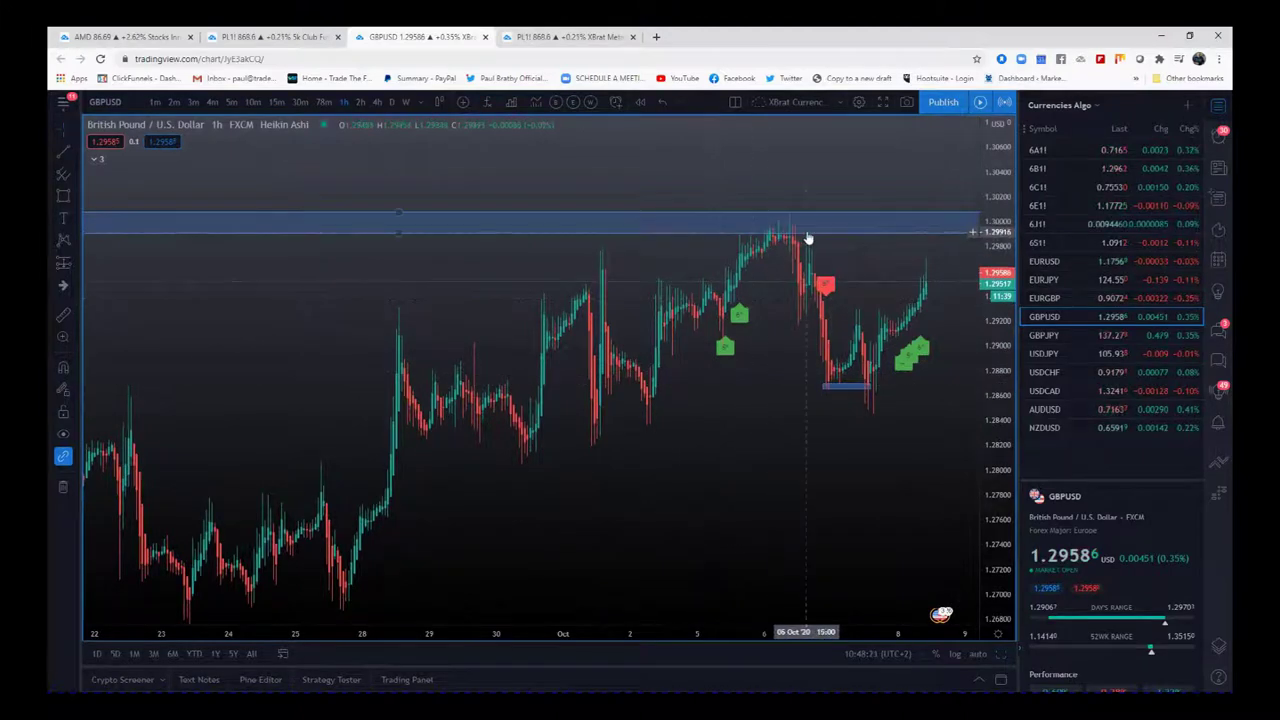
pyautogui.moveTo(586, 634); pyautogui.dragTo(791, 640)
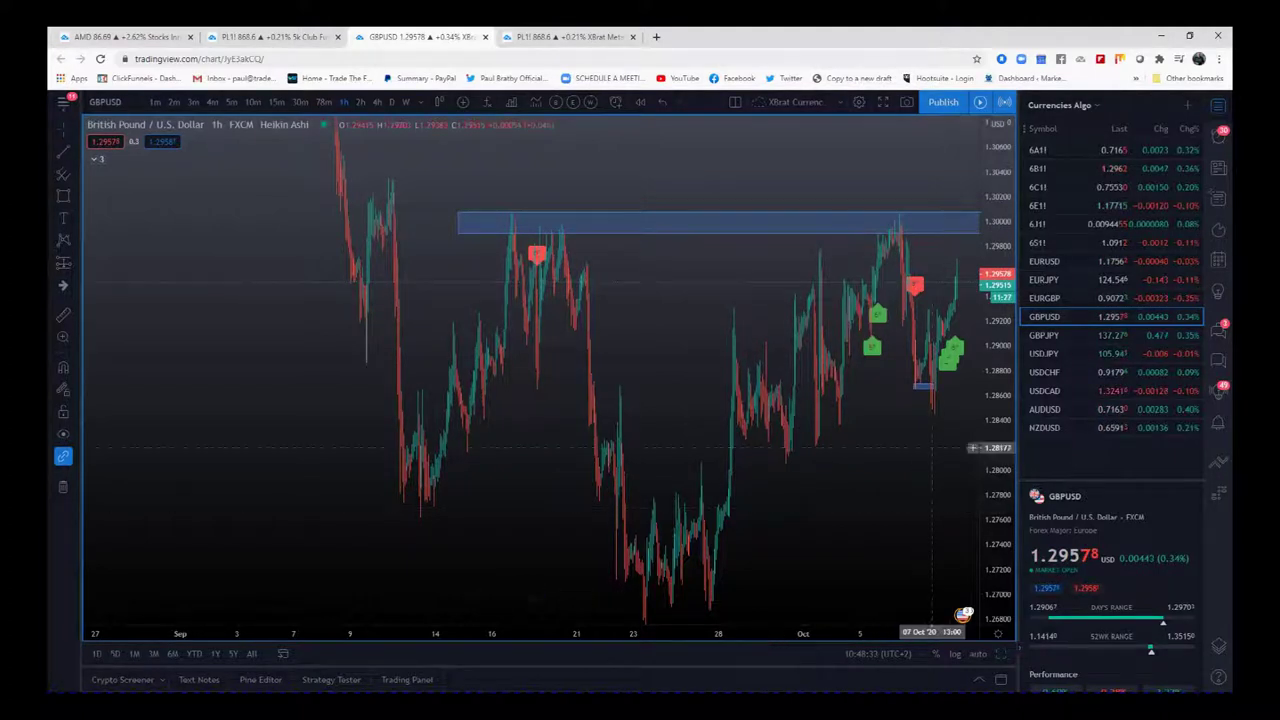
pyautogui.moveTo(998, 298); pyautogui.dragTo(1000, 509)
pyautogui.moveTo(916, 510); pyautogui.dragTo(834, 507)
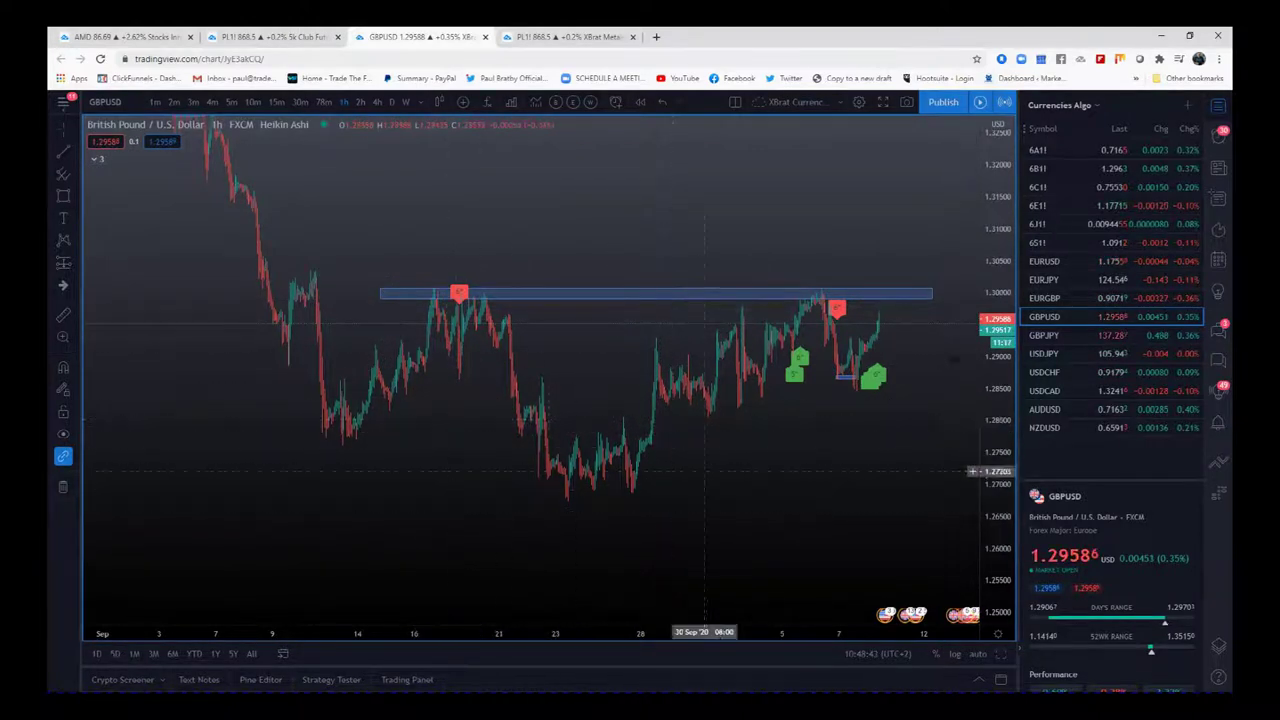
pyautogui.moveTo(1006, 277); pyautogui.dragTo(1005, 512)
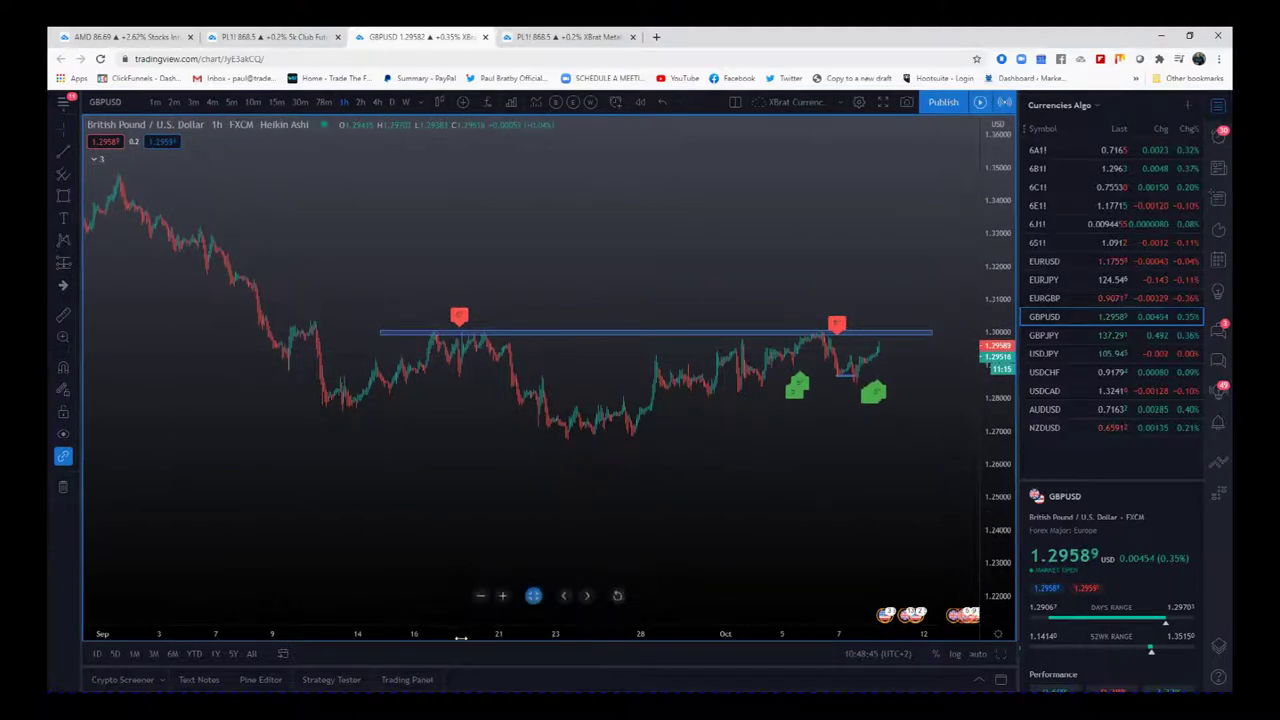
pyautogui.scroll(-4, 462, 633)
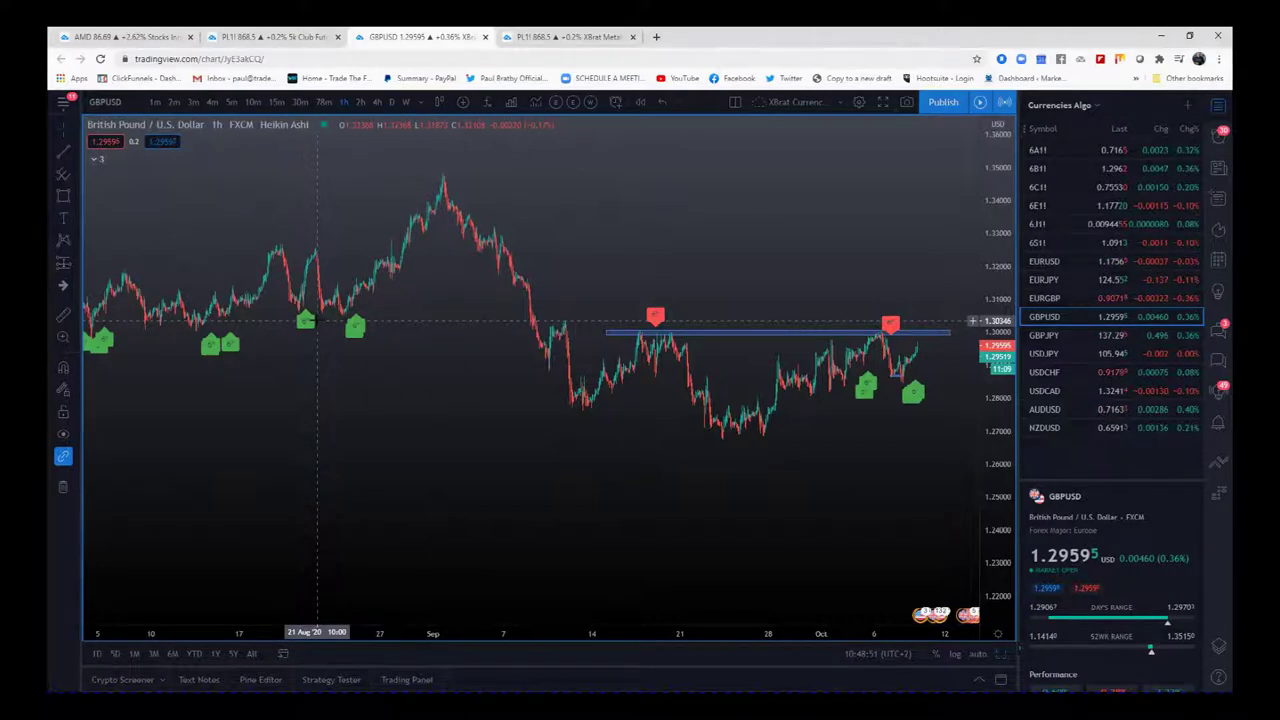
pyautogui.click(64, 195)
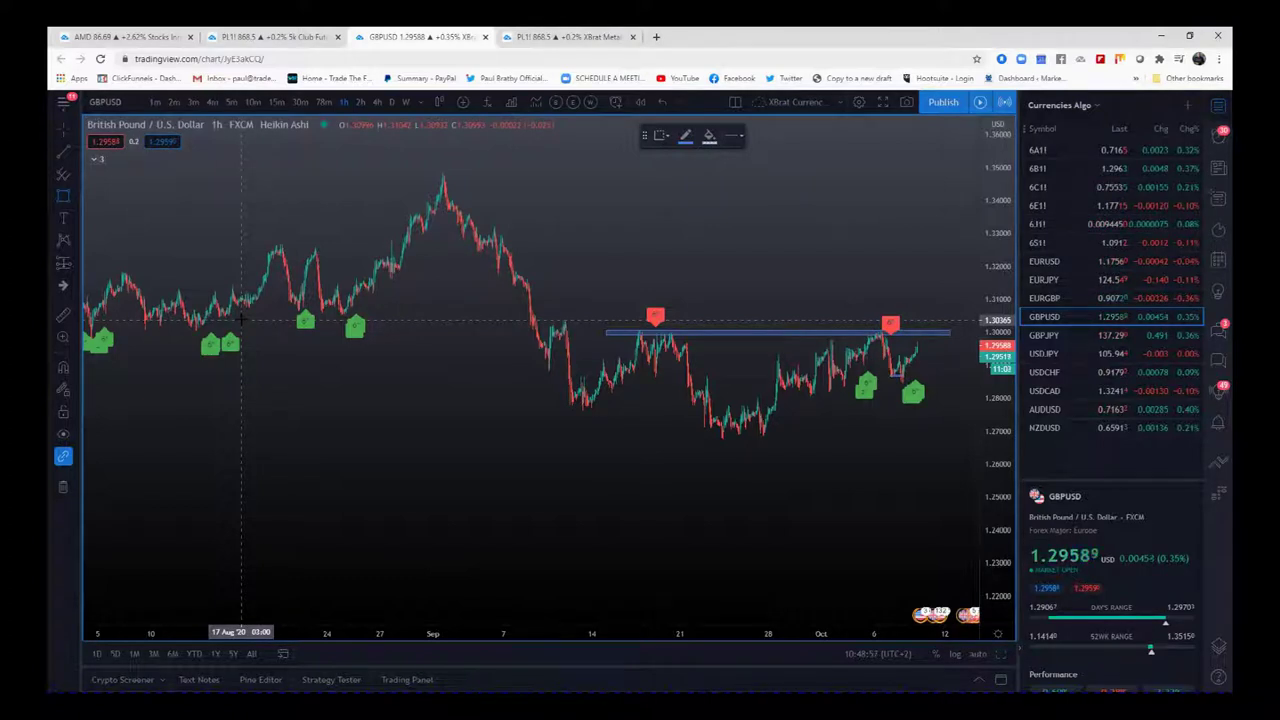
pyautogui.moveTo(241, 318); pyautogui.dragTo(978, 312)
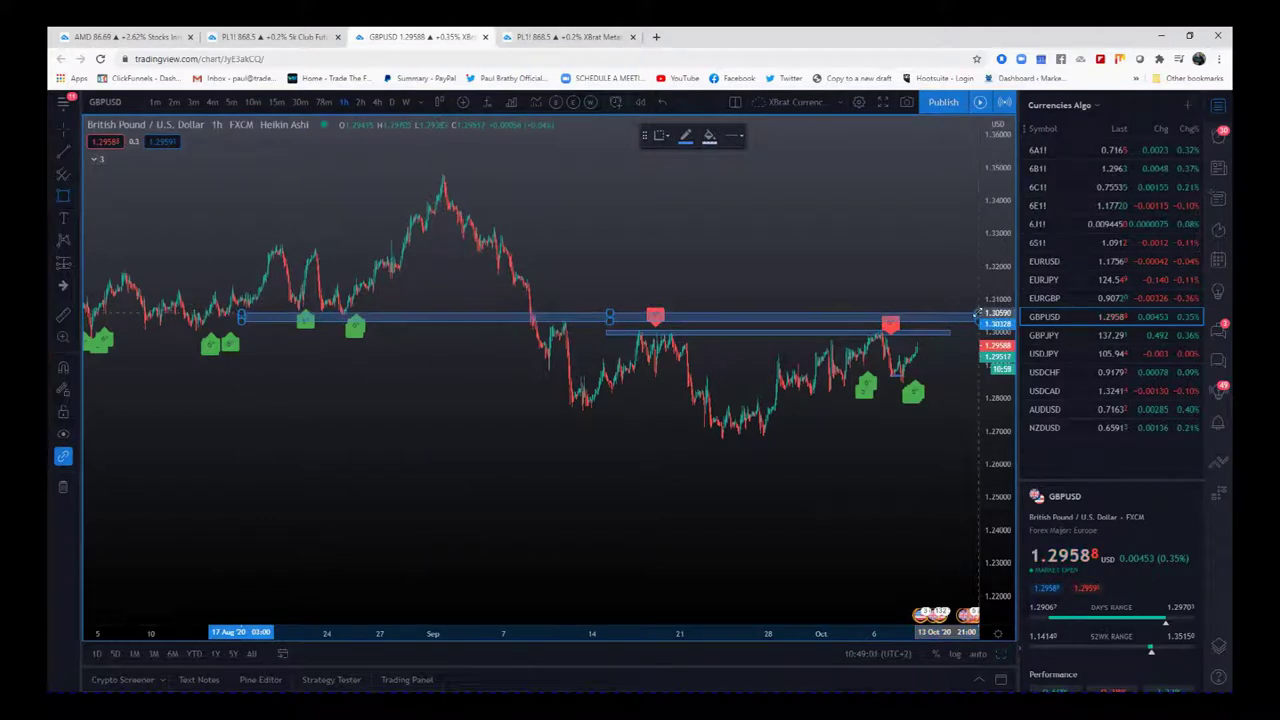
pyautogui.click(972, 318)
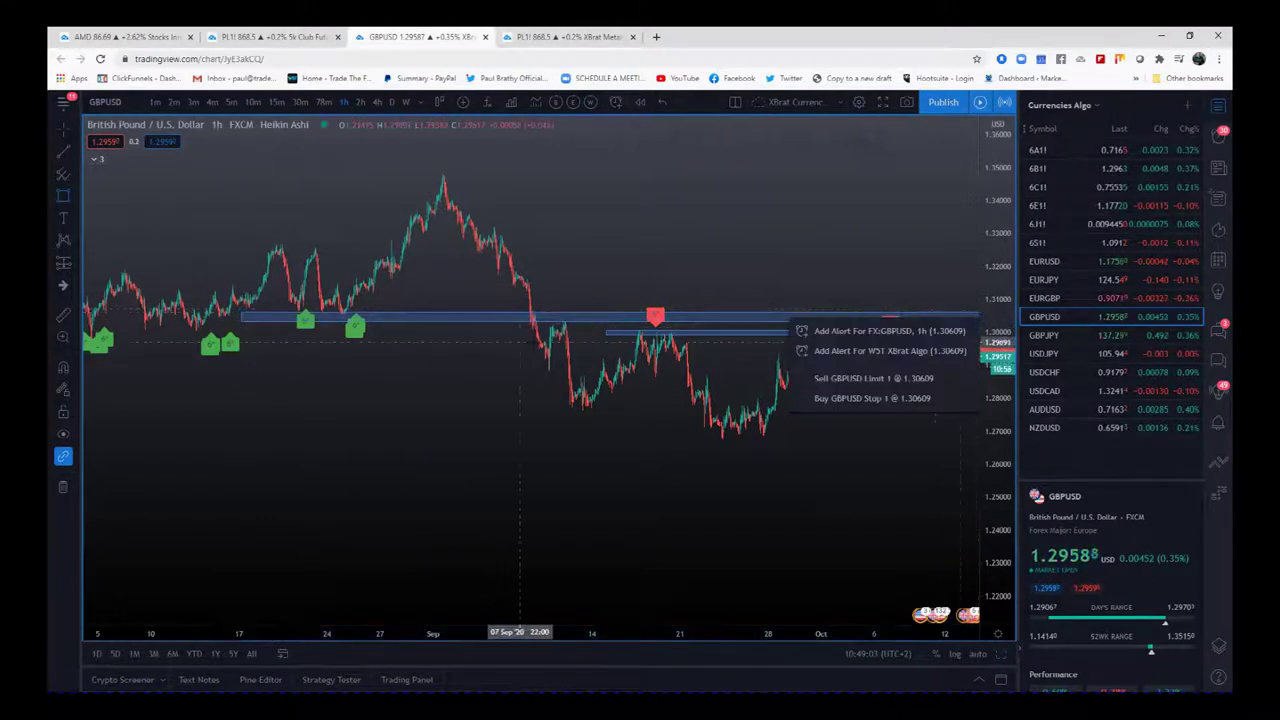
pyautogui.click(822, 513)
# Raise the upper edge of the late-August zone to about 1.30660, with its start at 17 August 06:00
pyautogui.moveTo(997, 488); pyautogui.dragTo(1012, 320)
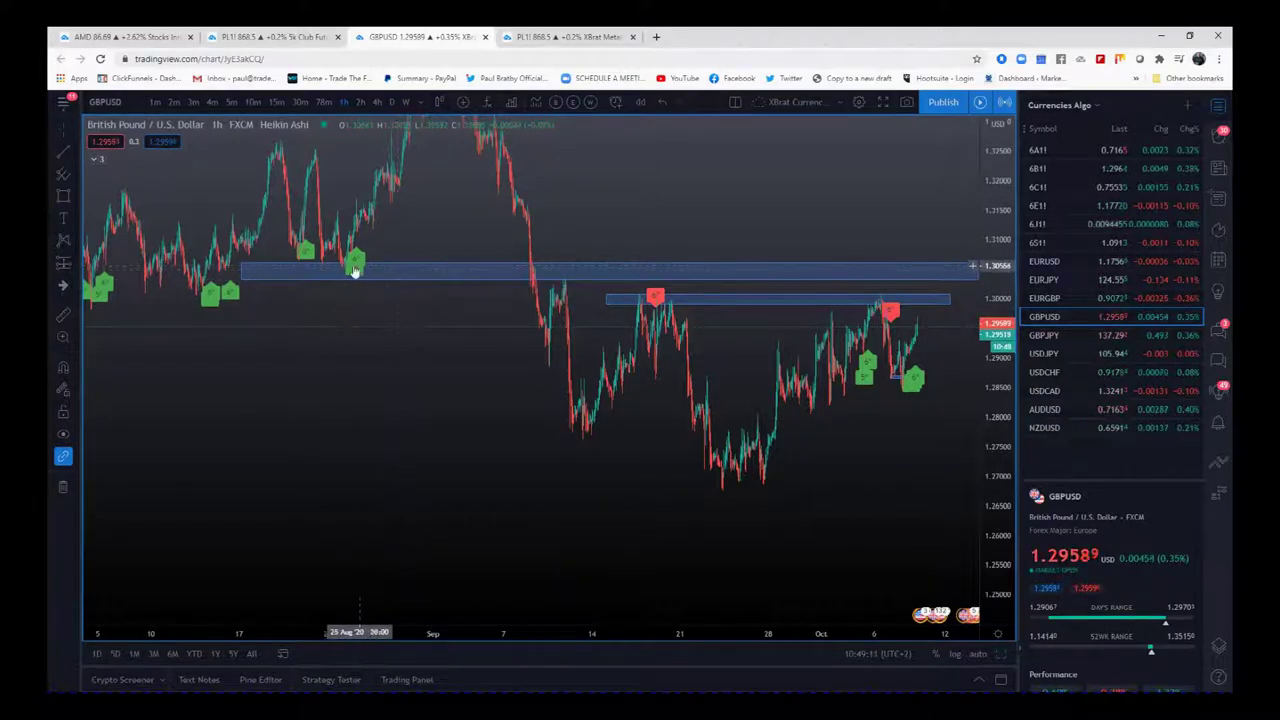
pyautogui.click(241, 263)
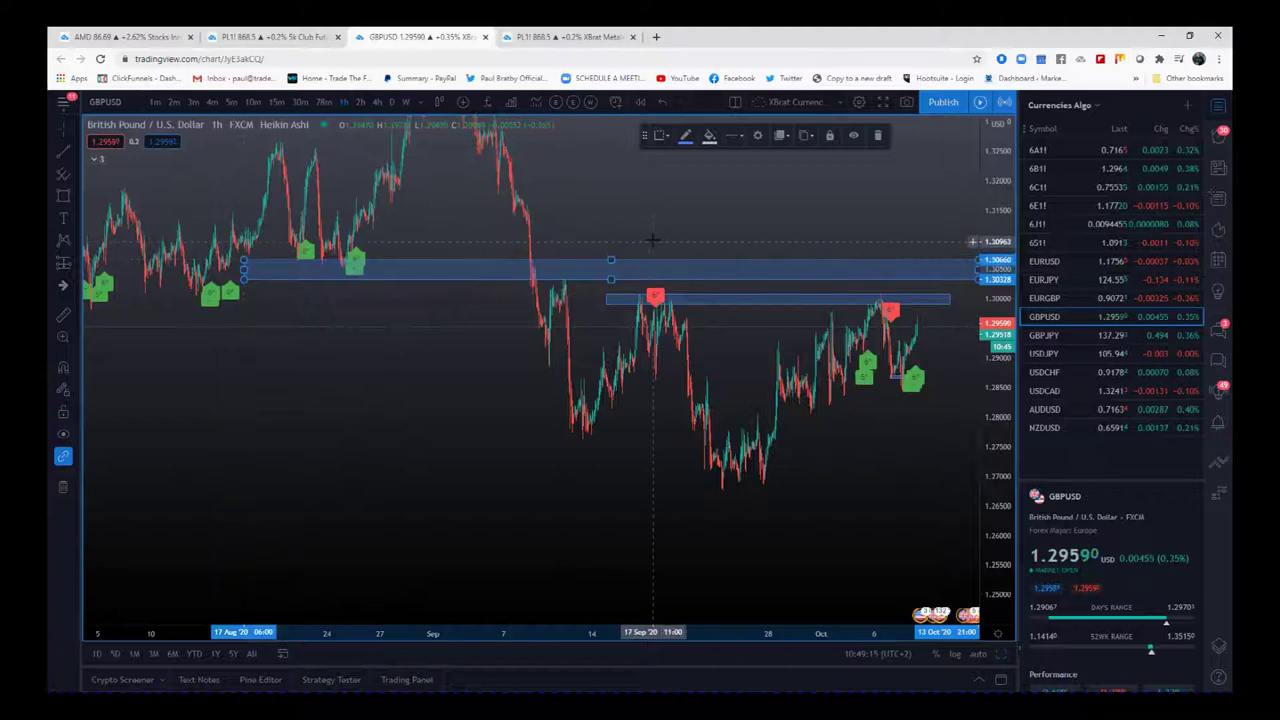
pyautogui.click(668, 356)
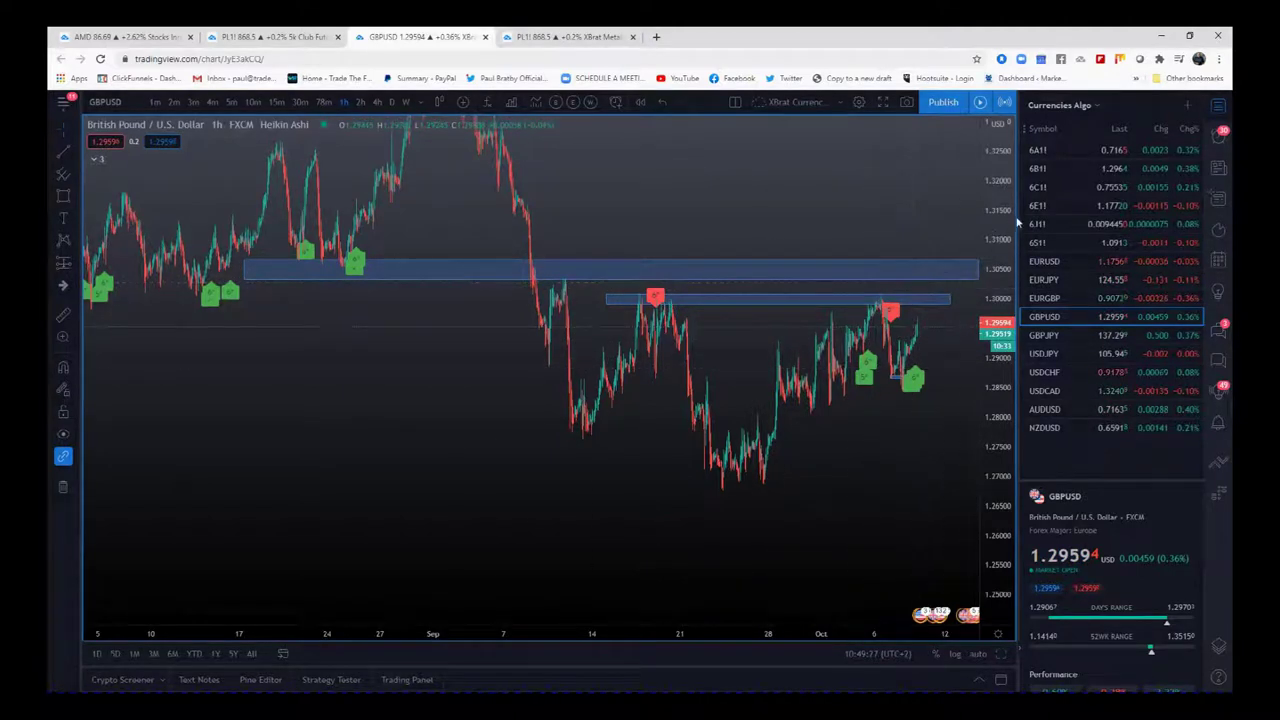
# Draw a rectangle zone over the early-August highs from 5 August to 12 October, between about 1.31610 and 1.31867
pyautogui.moveTo(994, 206); pyautogui.dragTo(965, 342)
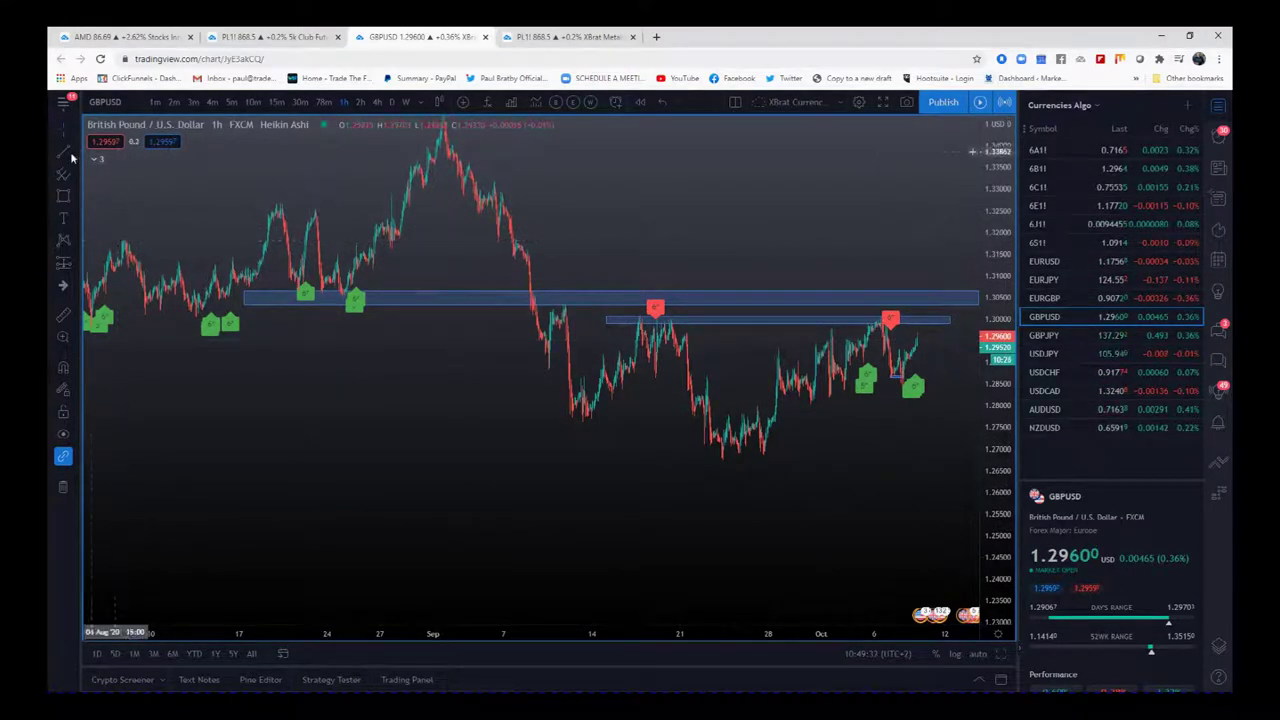
pyautogui.click(63, 196)
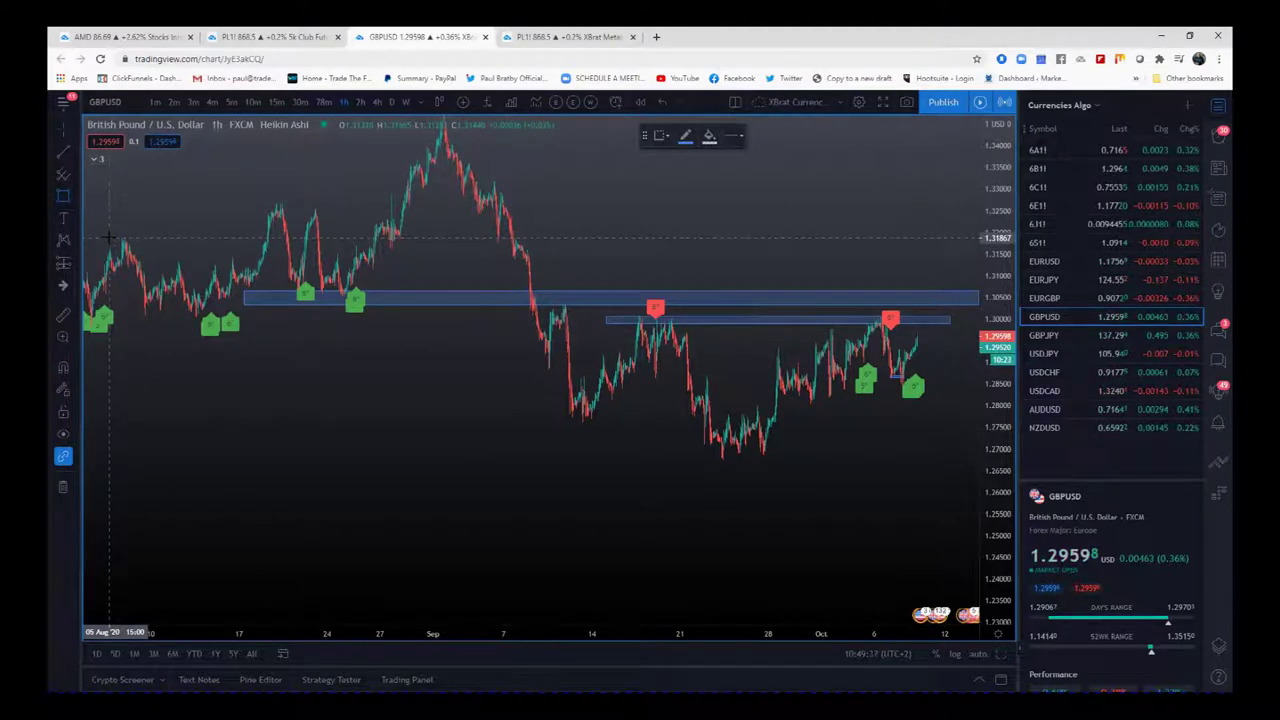
pyautogui.moveTo(108, 237)
pyautogui.mouseDown()
pyautogui.moveTo(743, 271)
pyautogui.moveTo(813, 246)
pyautogui.moveTo(953, 248)
pyautogui.mouseUp()
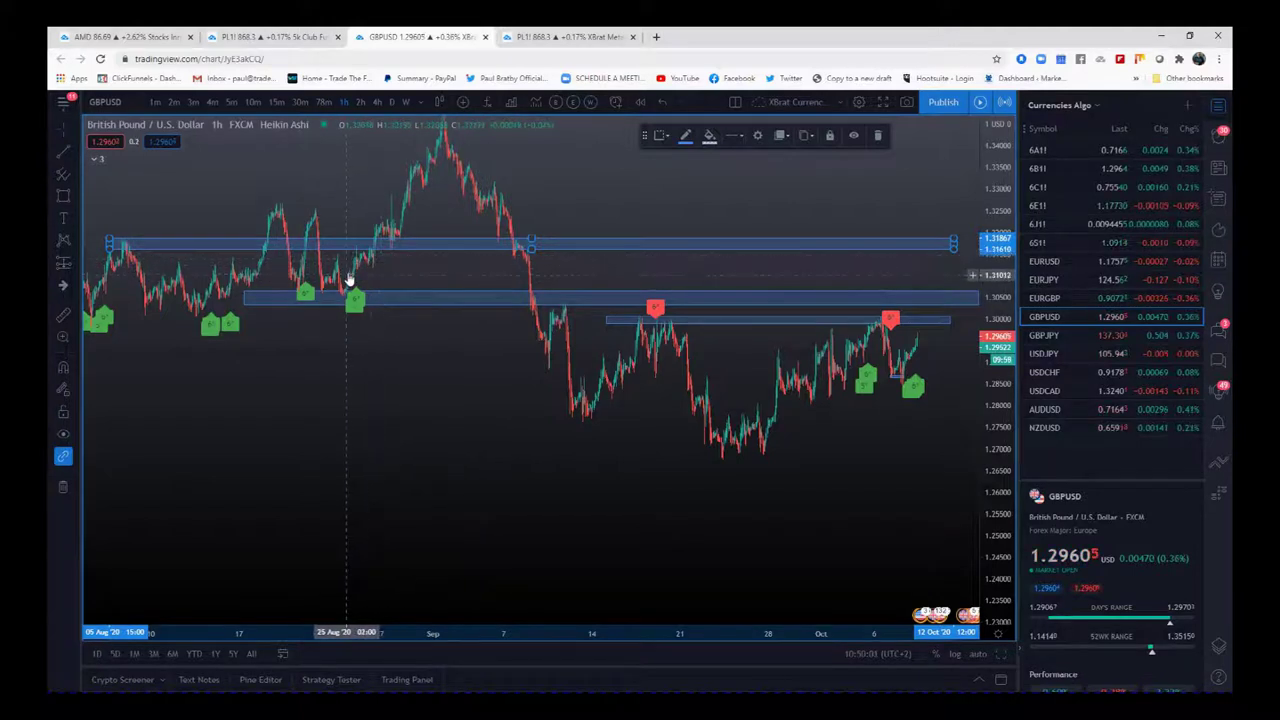
pyautogui.click(649, 212)
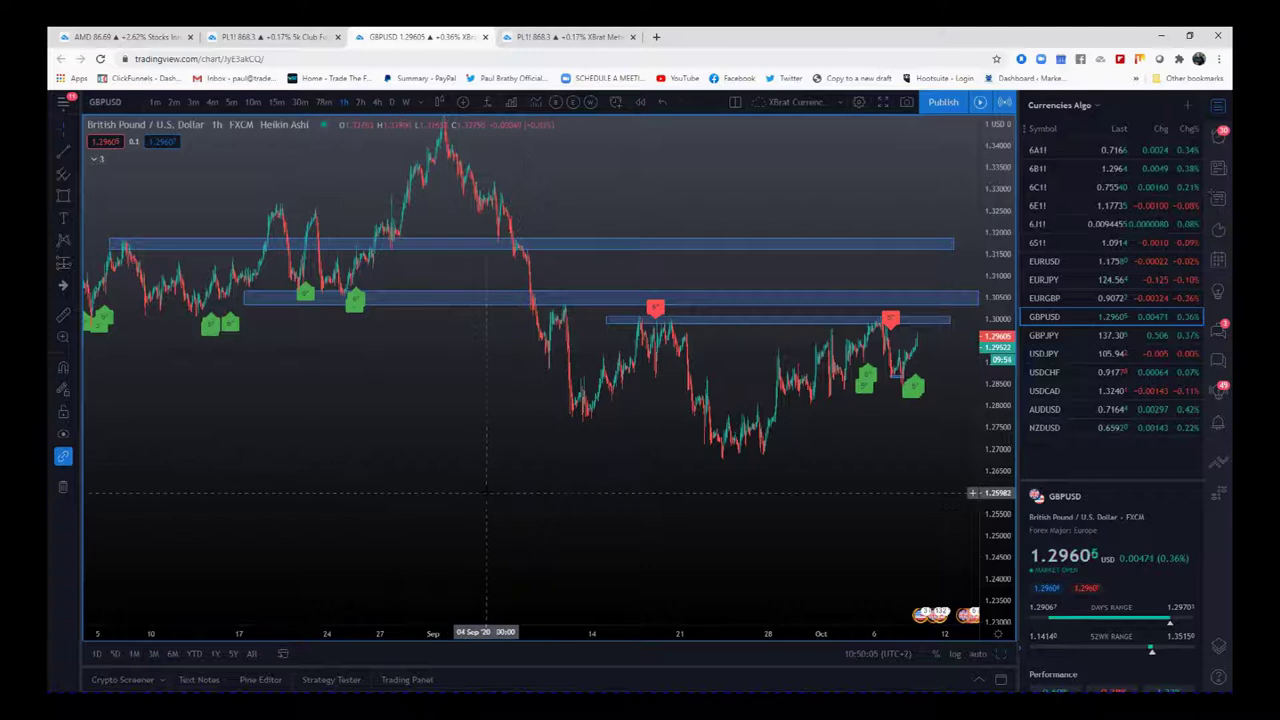
# Draw a support rectangle through the mid-September lows from 7 July to 19 October, between about 1.27594 and 1.27723
pyautogui.moveTo(500, 520); pyautogui.dragTo(485, 489)
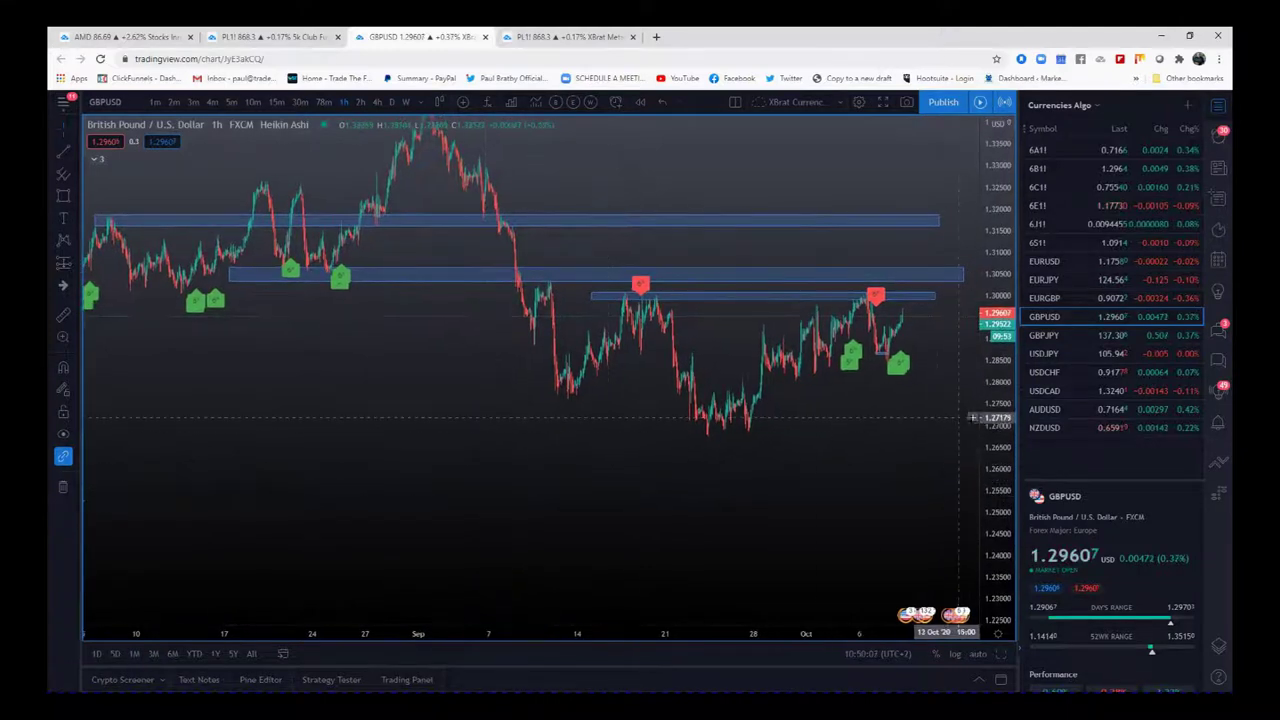
pyautogui.moveTo(990, 447); pyautogui.dragTo(1005, 393)
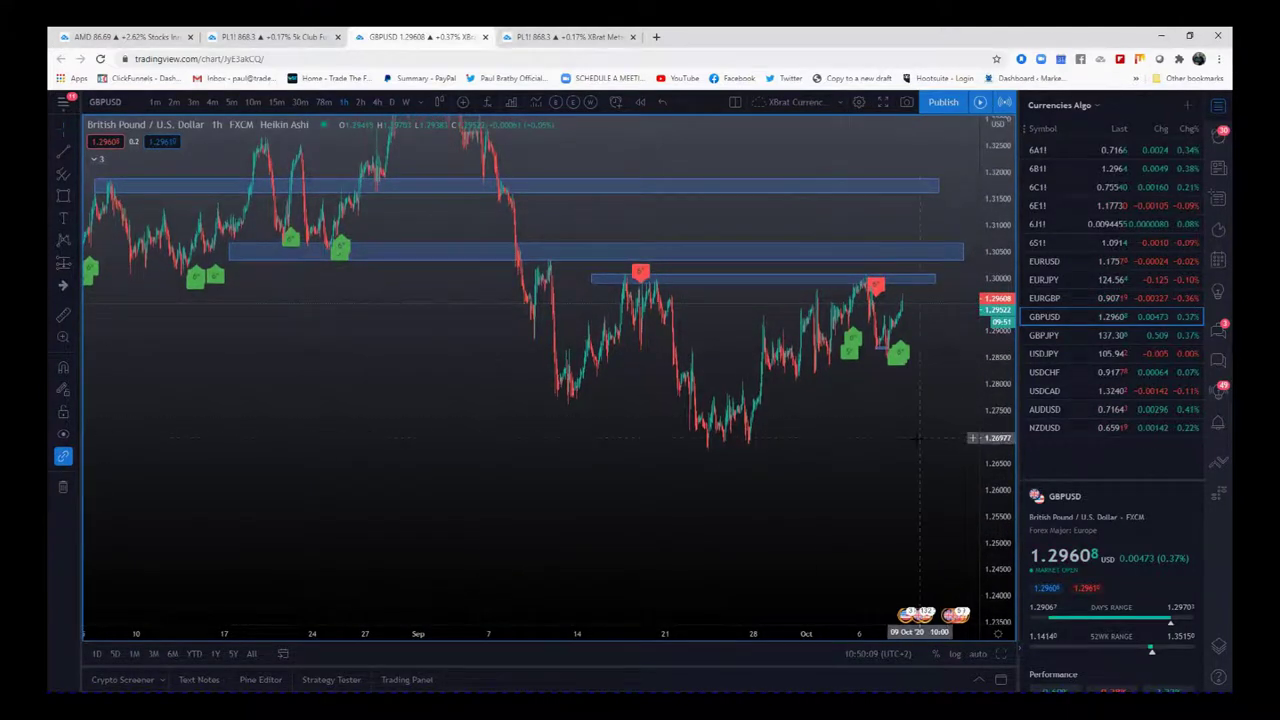
pyautogui.moveTo(899, 446); pyautogui.dragTo(841, 460)
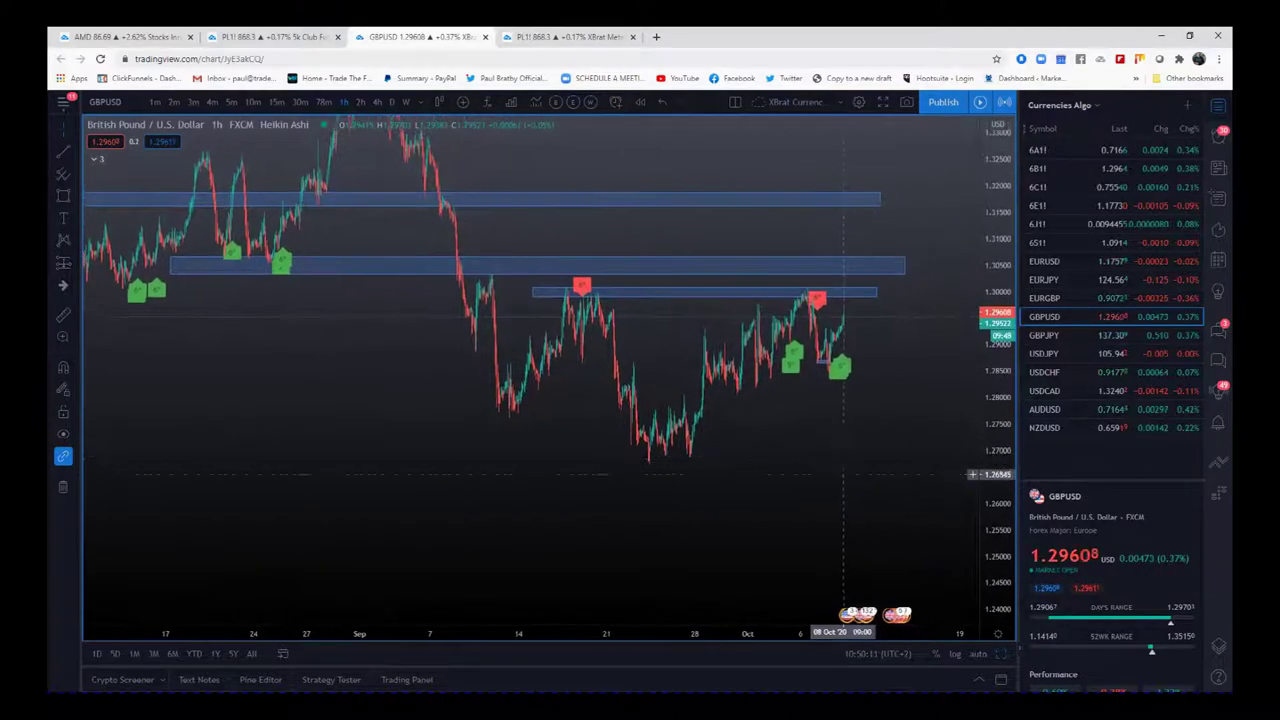
pyautogui.moveTo(806, 633); pyautogui.dragTo(548, 633)
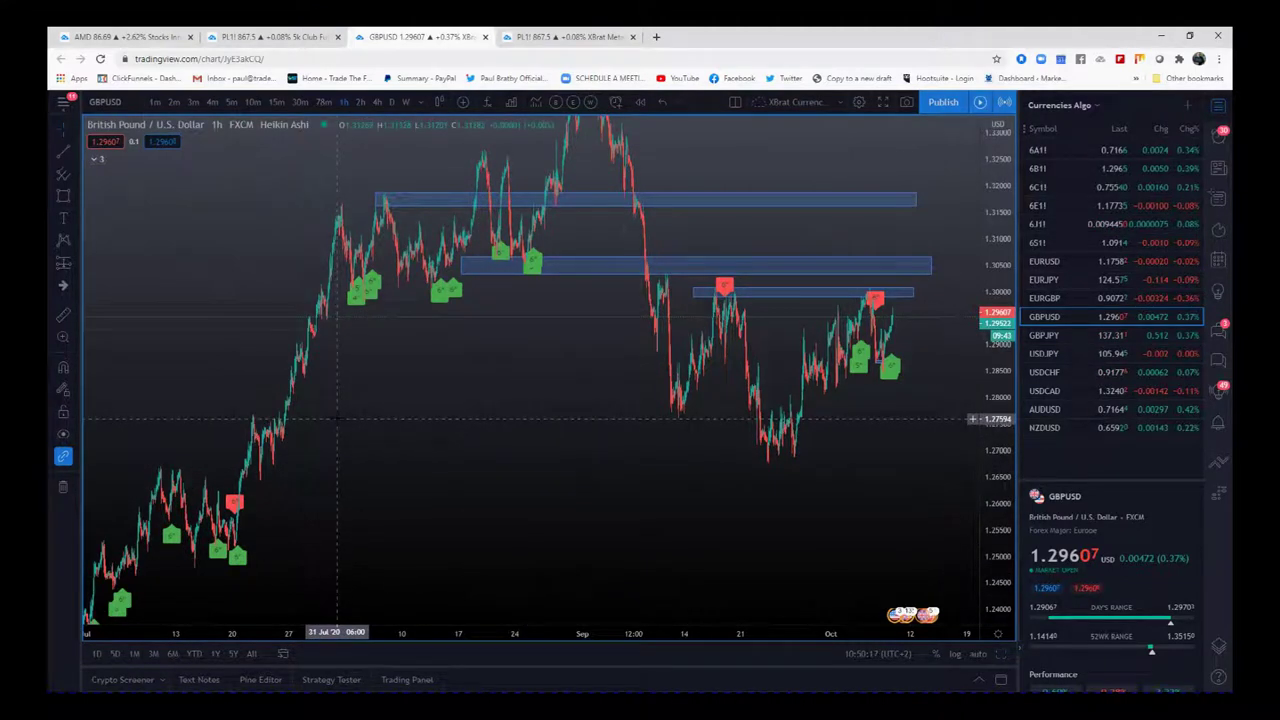
pyautogui.click(63, 196)
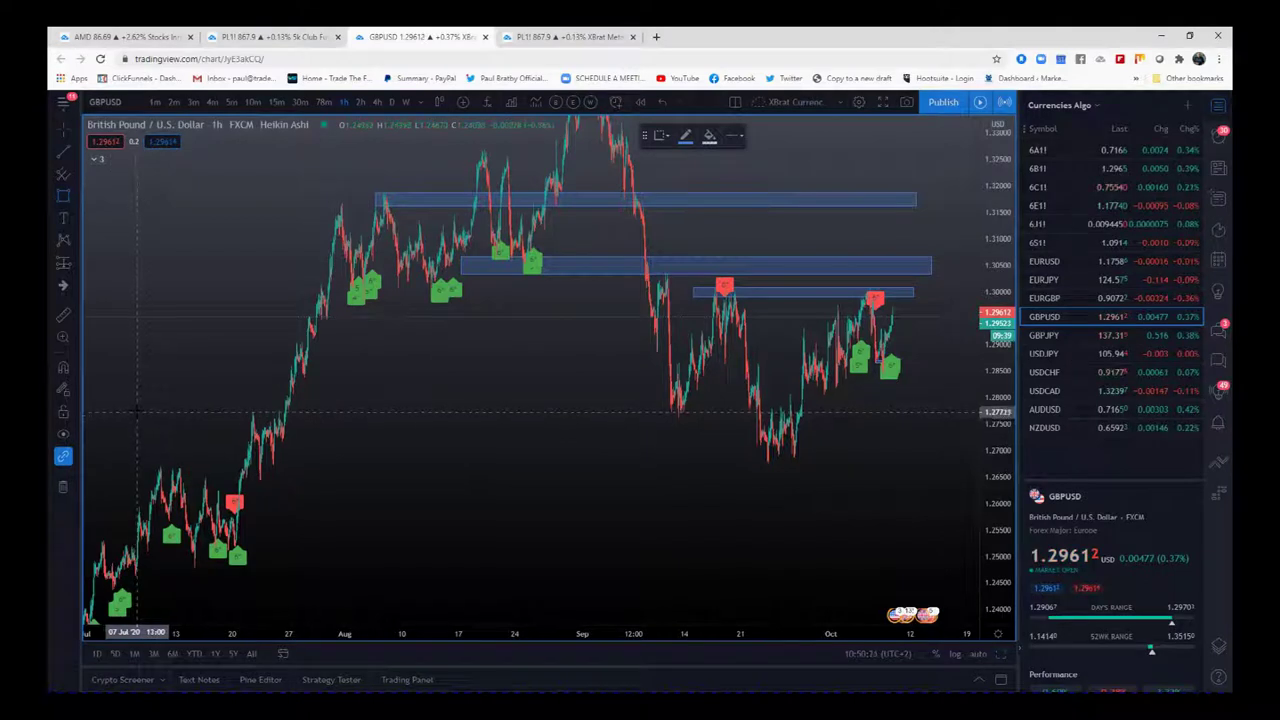
pyautogui.moveTo(137, 410)
pyautogui.mouseDown()
pyautogui.moveTo(940, 449)
pyautogui.moveTo(937, 429)
pyautogui.moveTo(975, 418)
pyautogui.mouseUp()
pyautogui.click(975, 418)
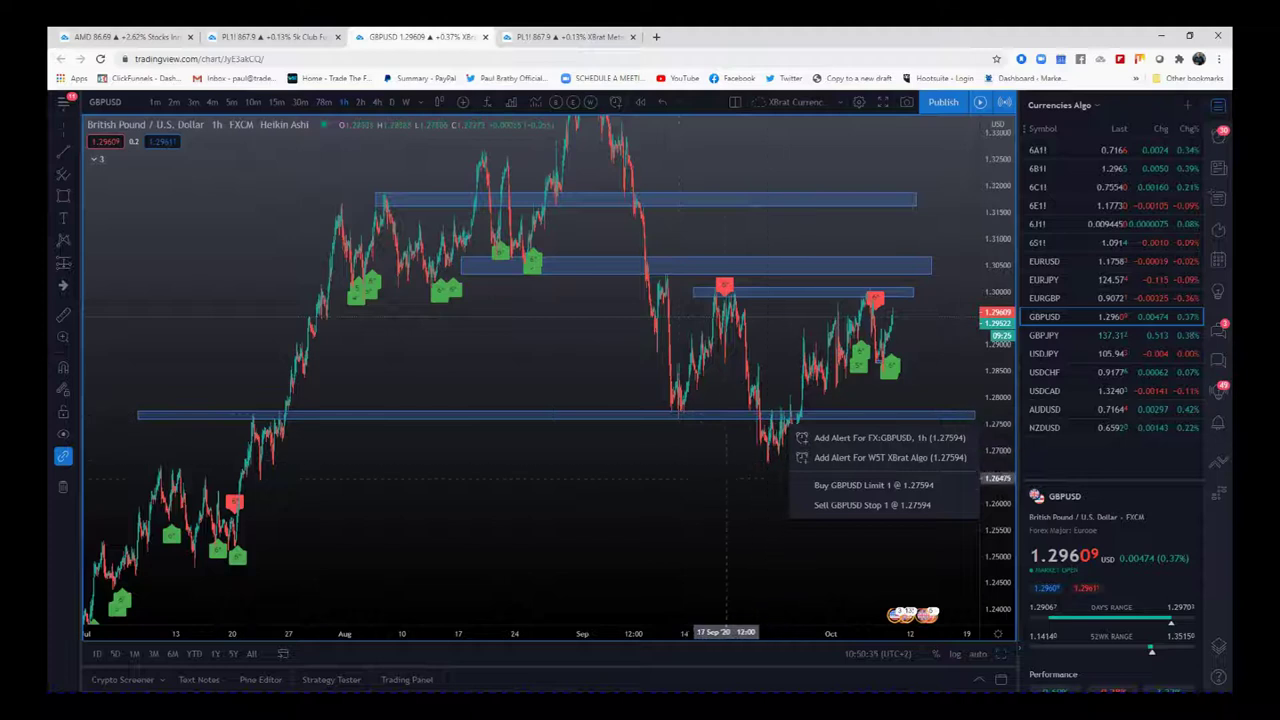
# Raise the upper edge of the support zone at the mid-September lows to about 1.27746
pyautogui.moveTo(759, 412); pyautogui.dragTo(634, 486)
pyautogui.moveTo(1009, 526); pyautogui.dragTo(1009, 466)
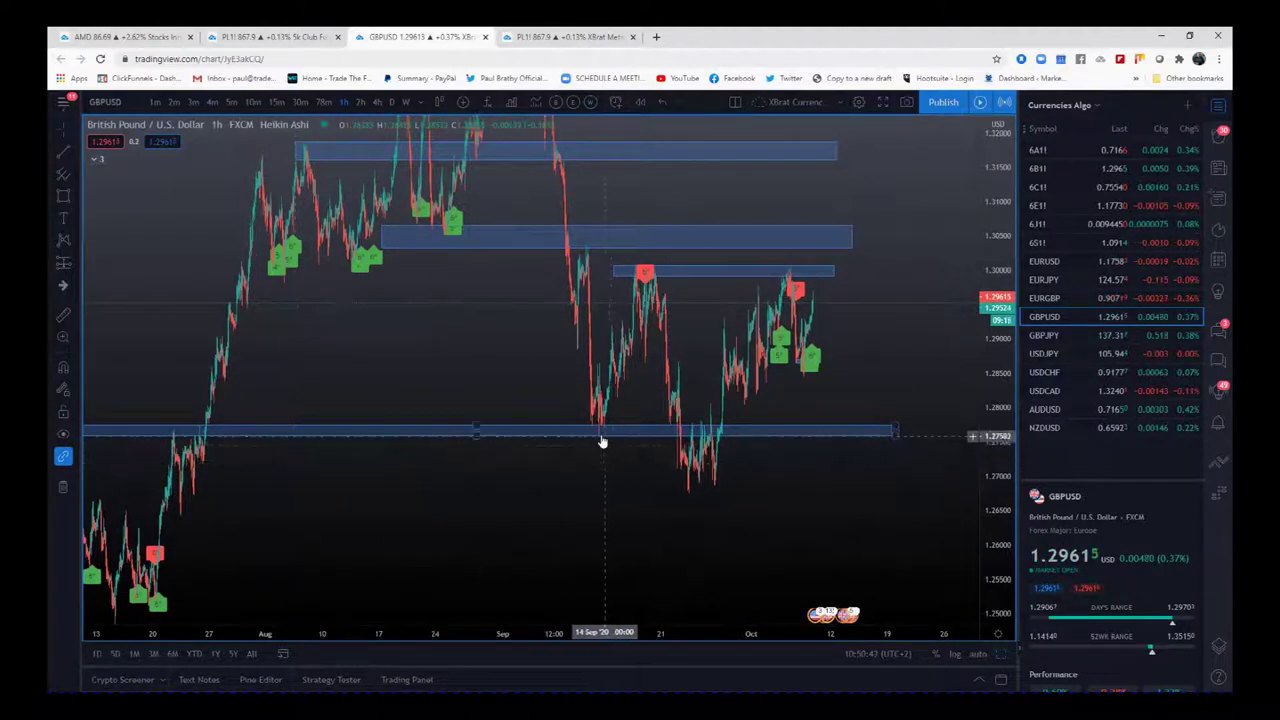
pyautogui.click(476, 428)
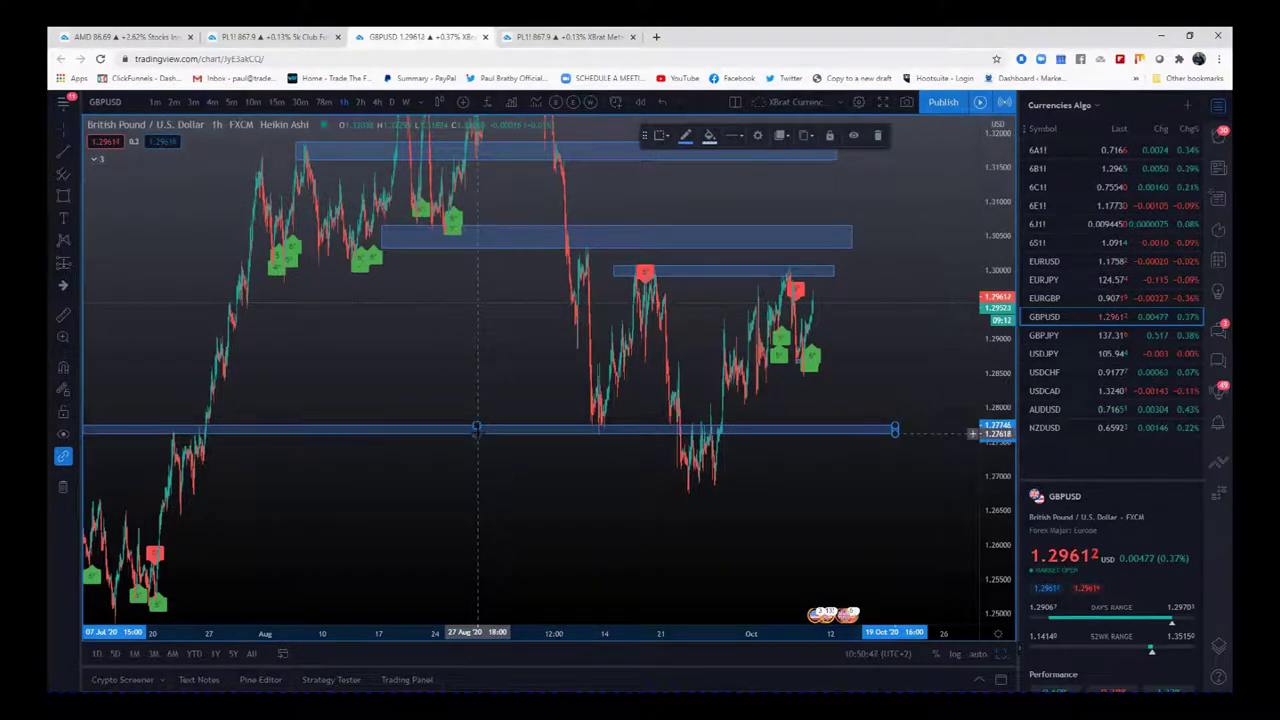
pyautogui.click(489, 476)
# Draw a support rectangle beneath the October lows from 8 September to 14 October, between about 1.28400 and 1.28526
pyautogui.moveTo(286, 494); pyautogui.dragTo(459, 502)
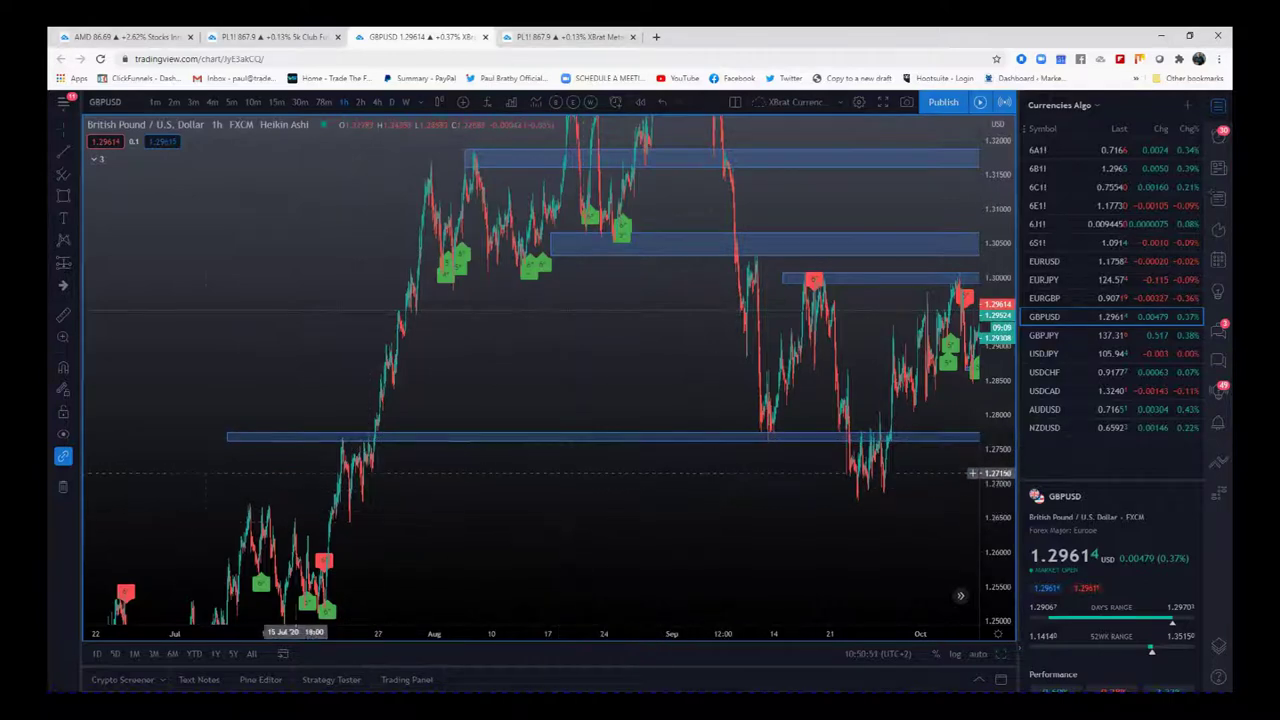
pyautogui.moveTo(696, 551); pyautogui.dragTo(605, 533)
pyautogui.moveTo(710, 634); pyautogui.dragTo(313, 628)
pyautogui.moveTo(553, 529); pyautogui.dragTo(648, 542)
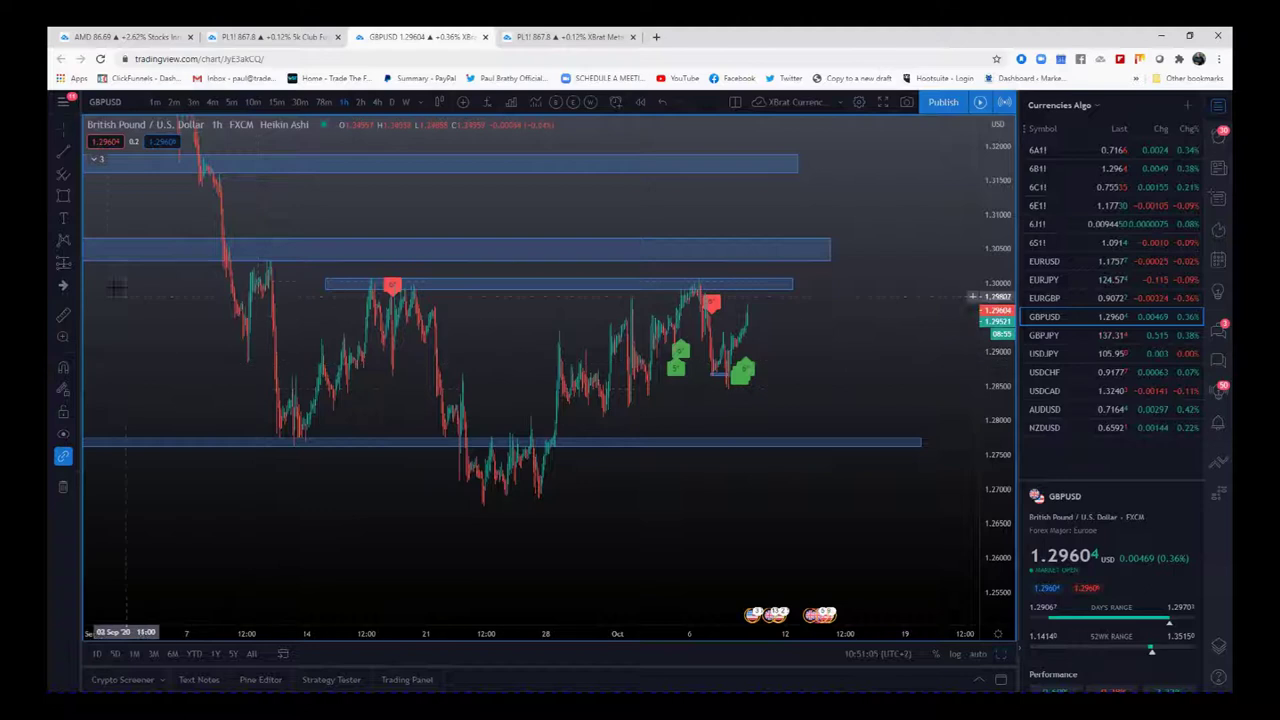
pyautogui.click(65, 198)
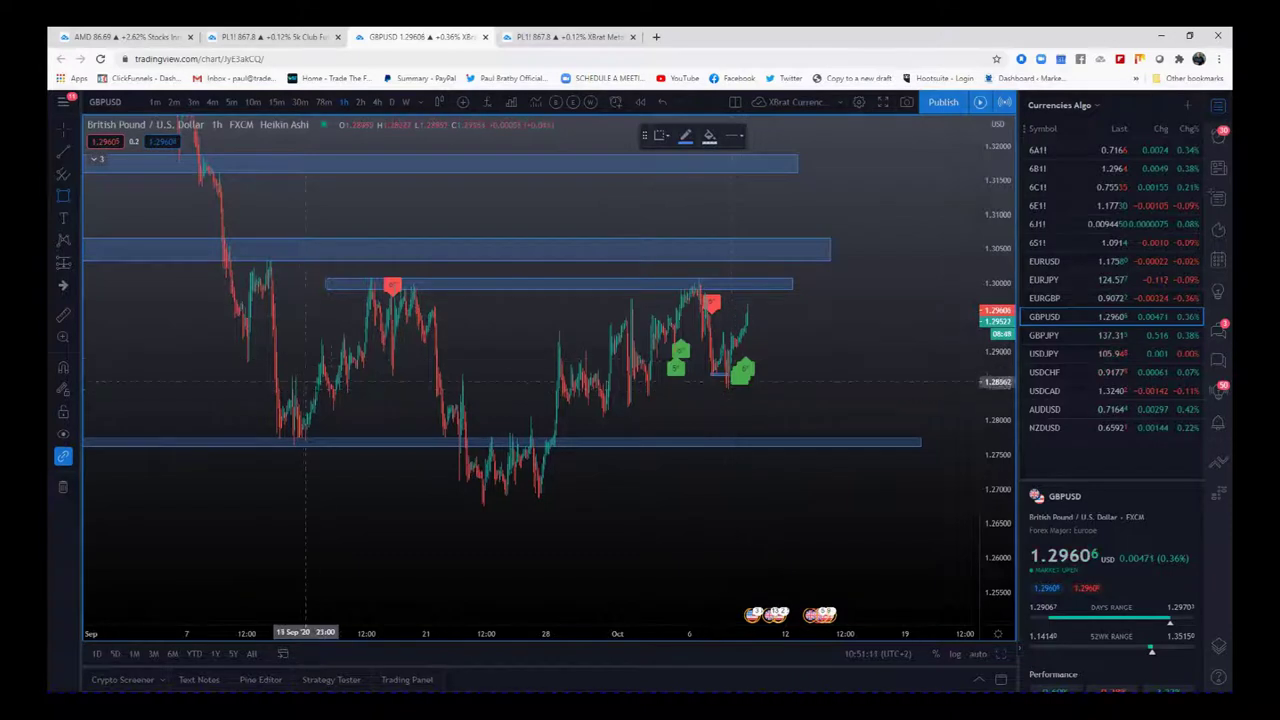
pyautogui.click(224, 392)
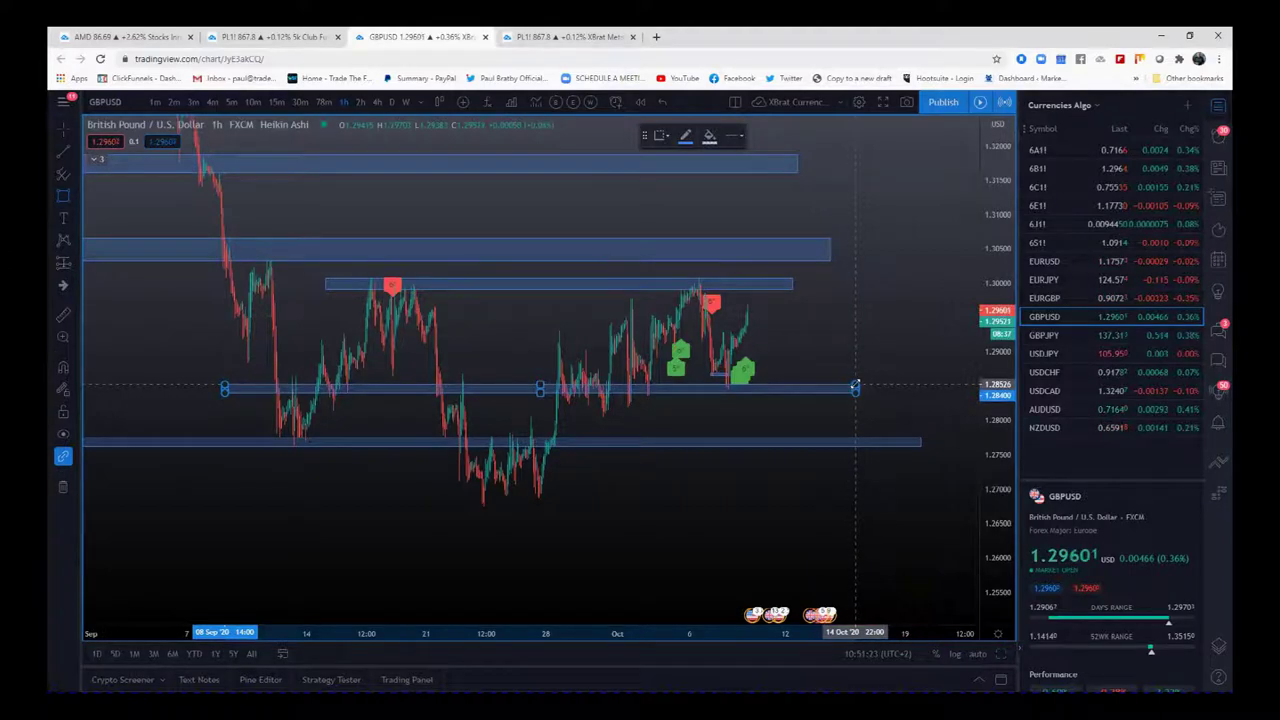
pyautogui.click(855, 385)
# Examine how price reacts around the newly drawn support zone from early September through 8 October
pyautogui.moveTo(636, 634); pyautogui.dragTo(433, 632)
pyautogui.moveTo(423, 539); pyautogui.dragTo(782, 532)
pyautogui.moveTo(465, 538); pyautogui.dragTo(634, 539)
pyautogui.moveTo(503, 632); pyautogui.dragTo(250, 631)
pyautogui.moveTo(240, 532); pyautogui.dragTo(553, 541)
pyautogui.moveTo(437, 522); pyautogui.dragTo(357, 517)
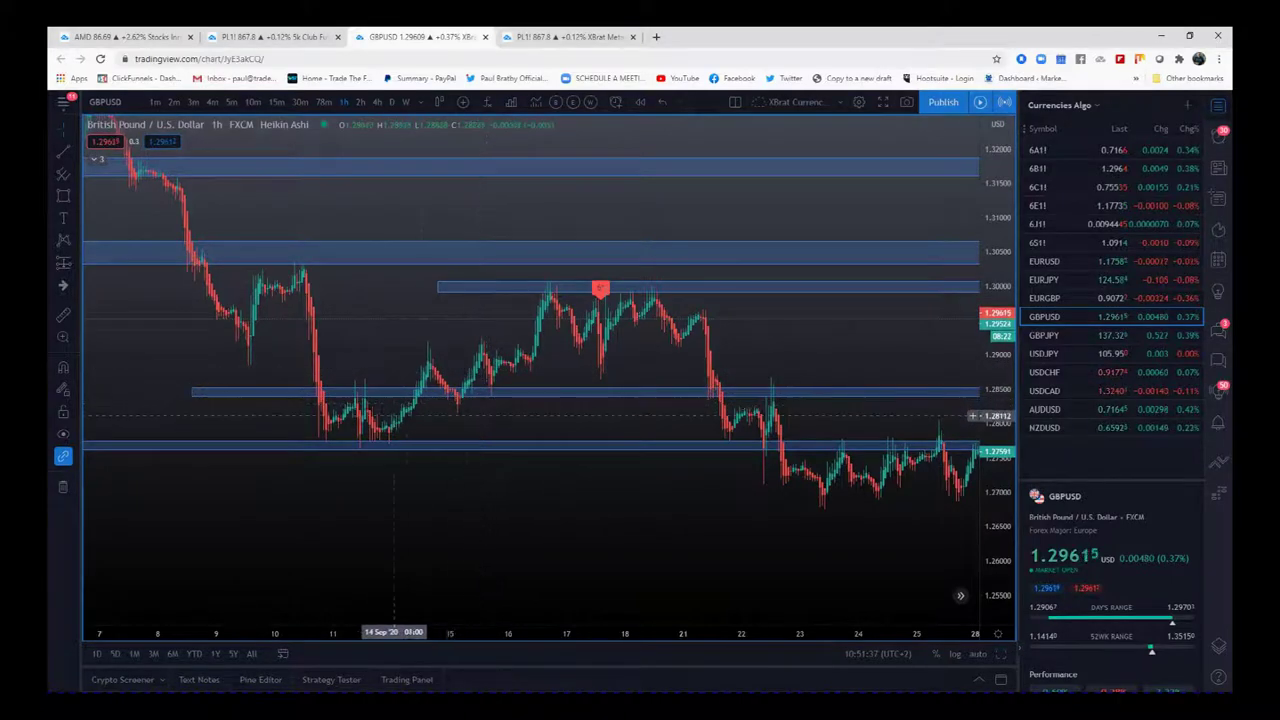
pyautogui.moveTo(582, 398); pyautogui.dragTo(346, 402)
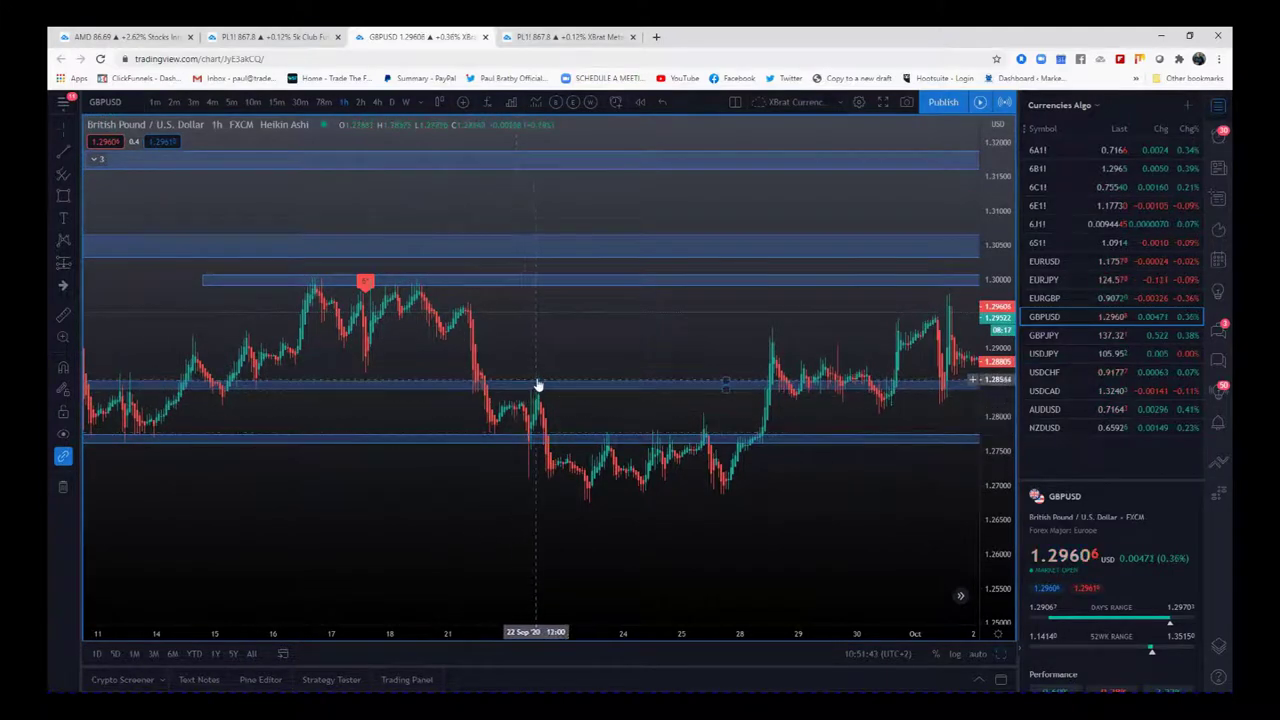
pyautogui.moveTo(663, 410); pyautogui.dragTo(483, 418)
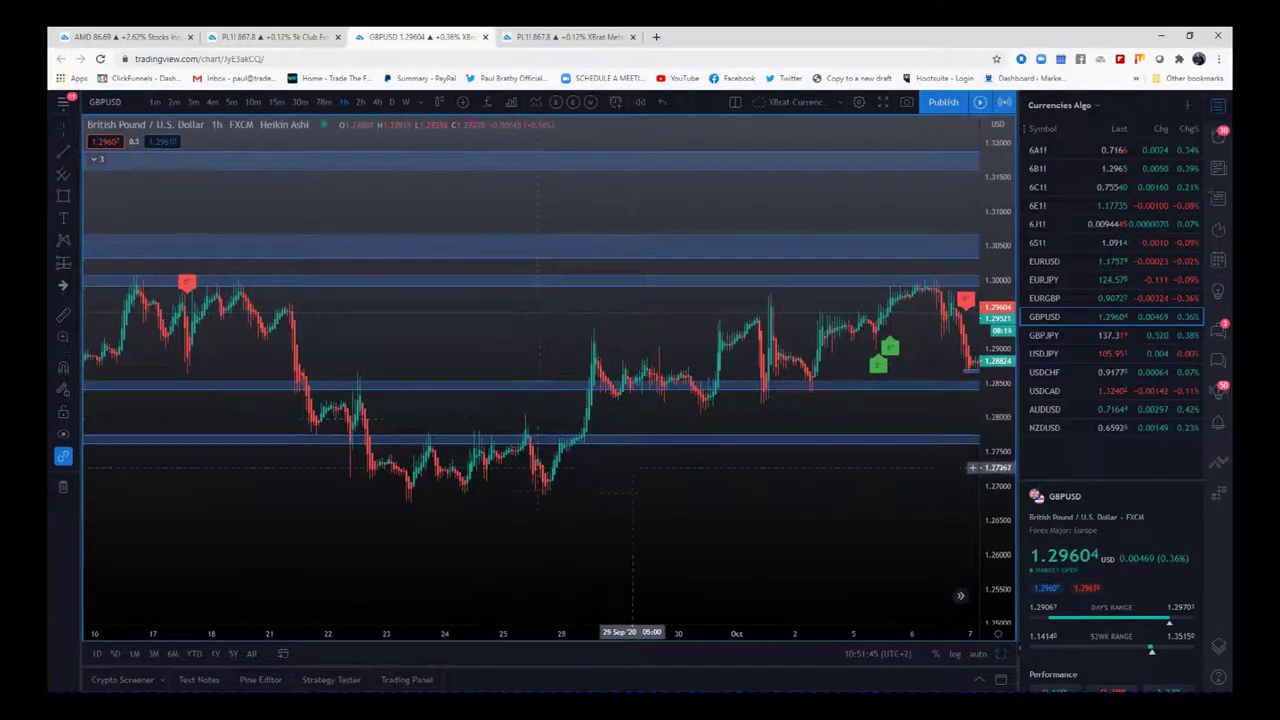
pyautogui.moveTo(645, 485); pyautogui.dragTo(561, 493)
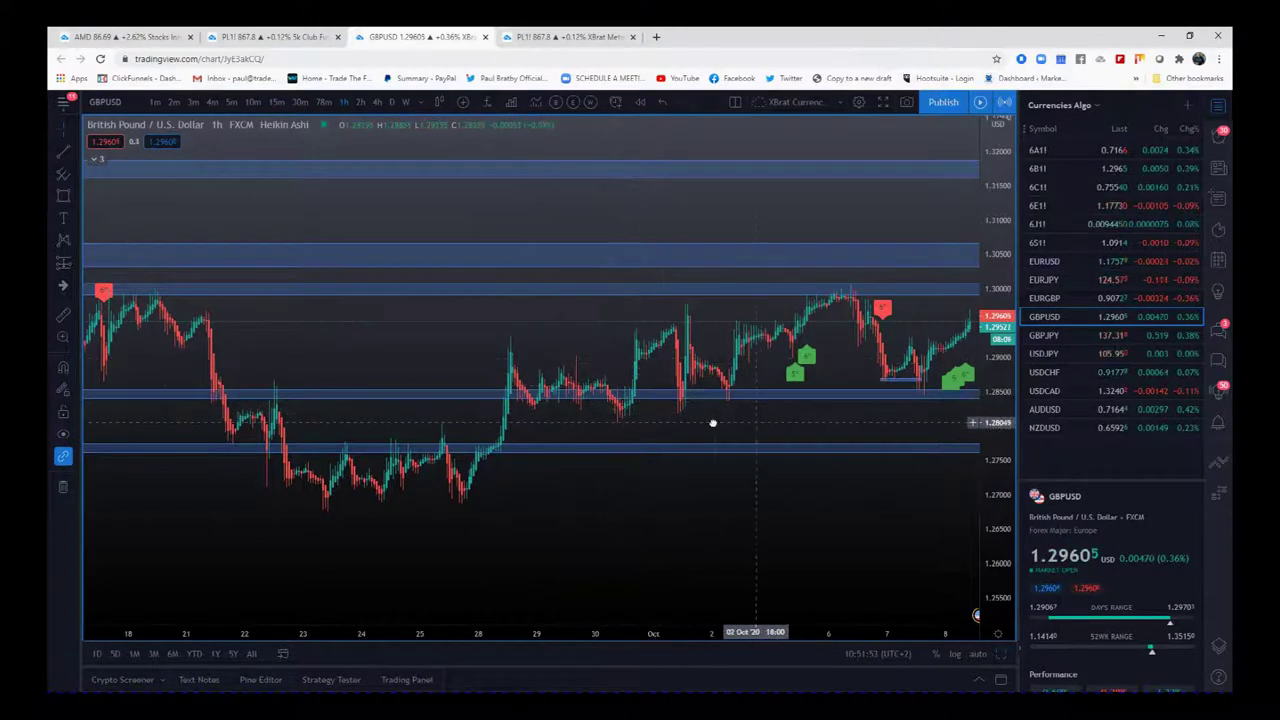
pyautogui.moveTo(711, 423); pyautogui.dragTo(569, 343)
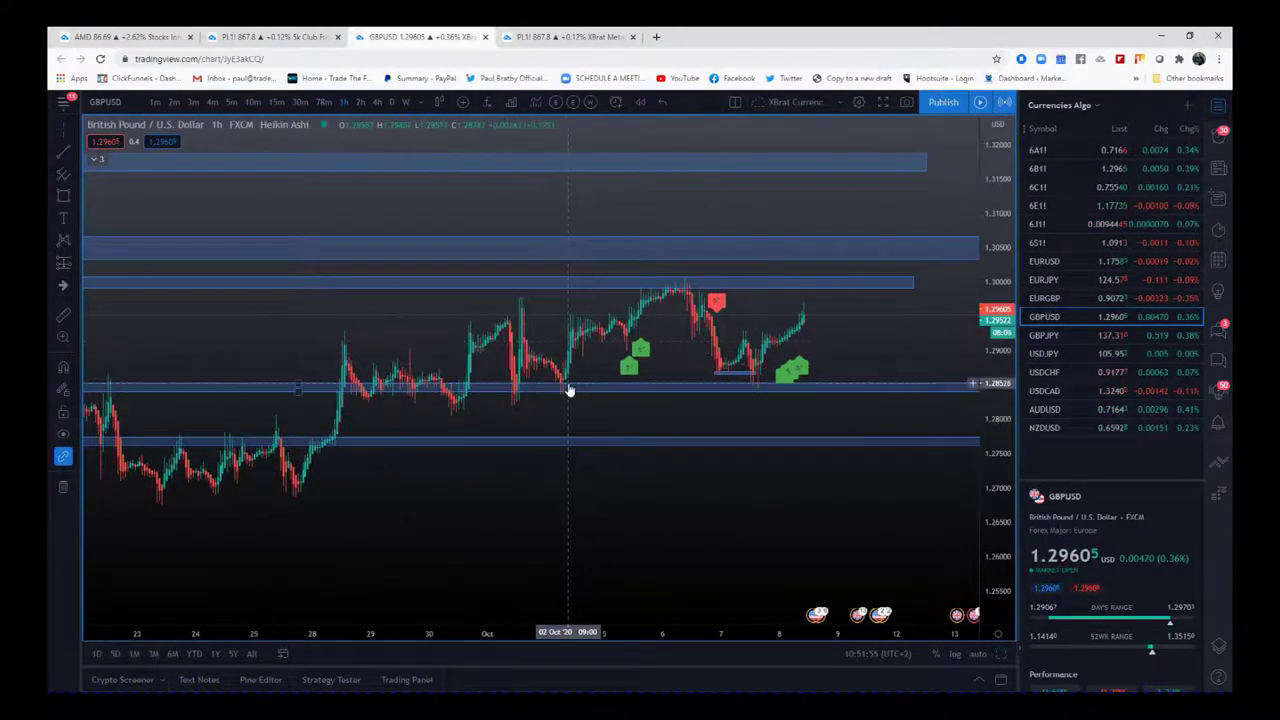
pyautogui.moveTo(703, 398); pyautogui.dragTo(590, 402)
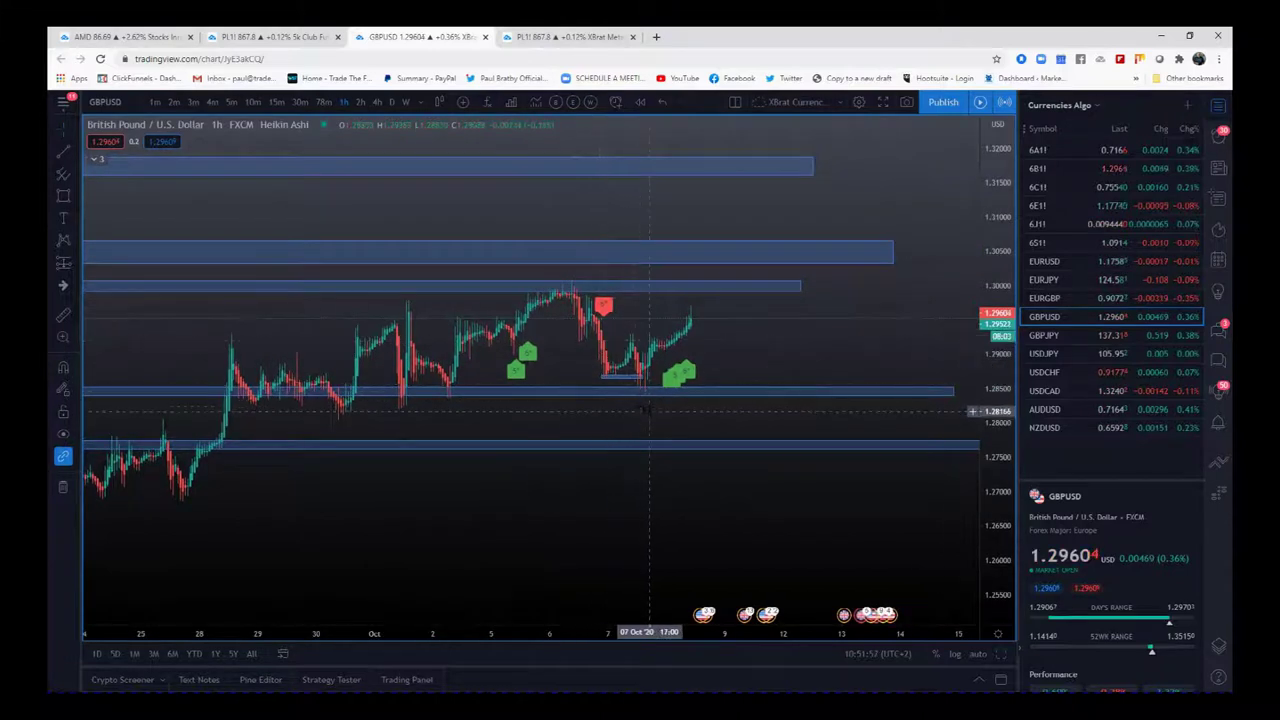
# Delete the small blue rectangle under the 7 October lows, just above the upper support zone
pyautogui.click(623, 378)
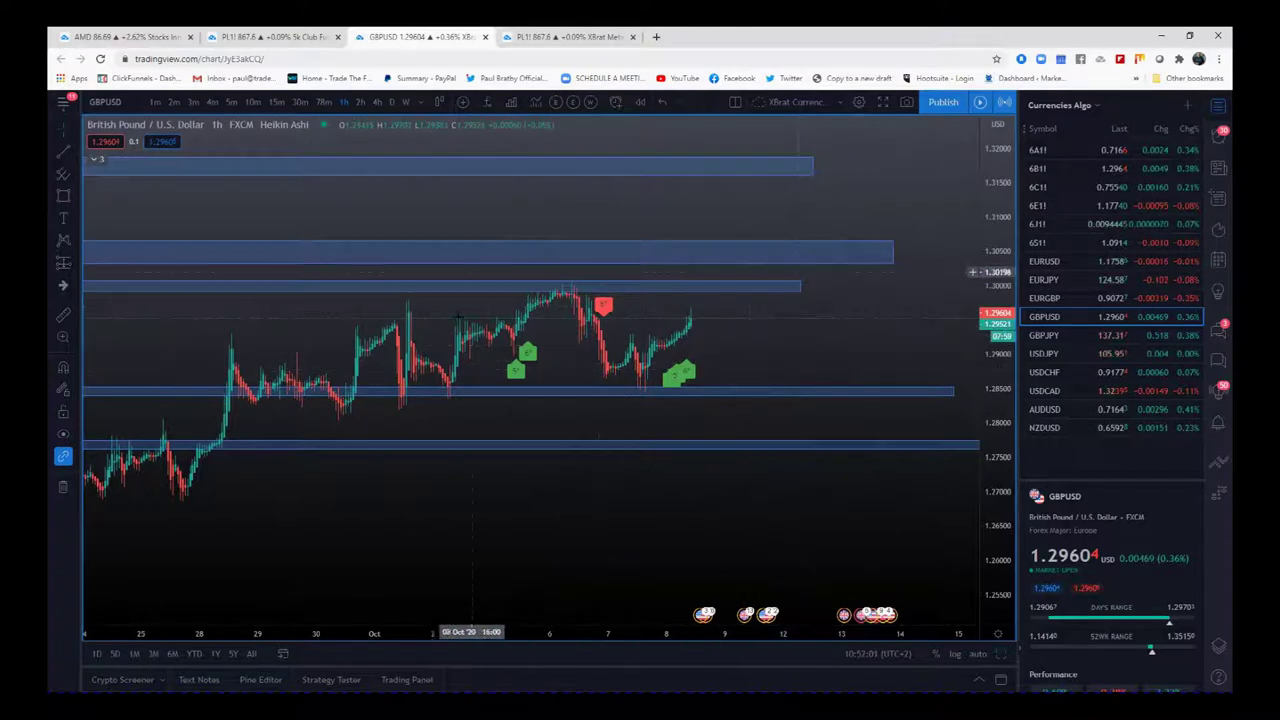
pyautogui.moveTo(652, 514); pyautogui.dragTo(689, 522)
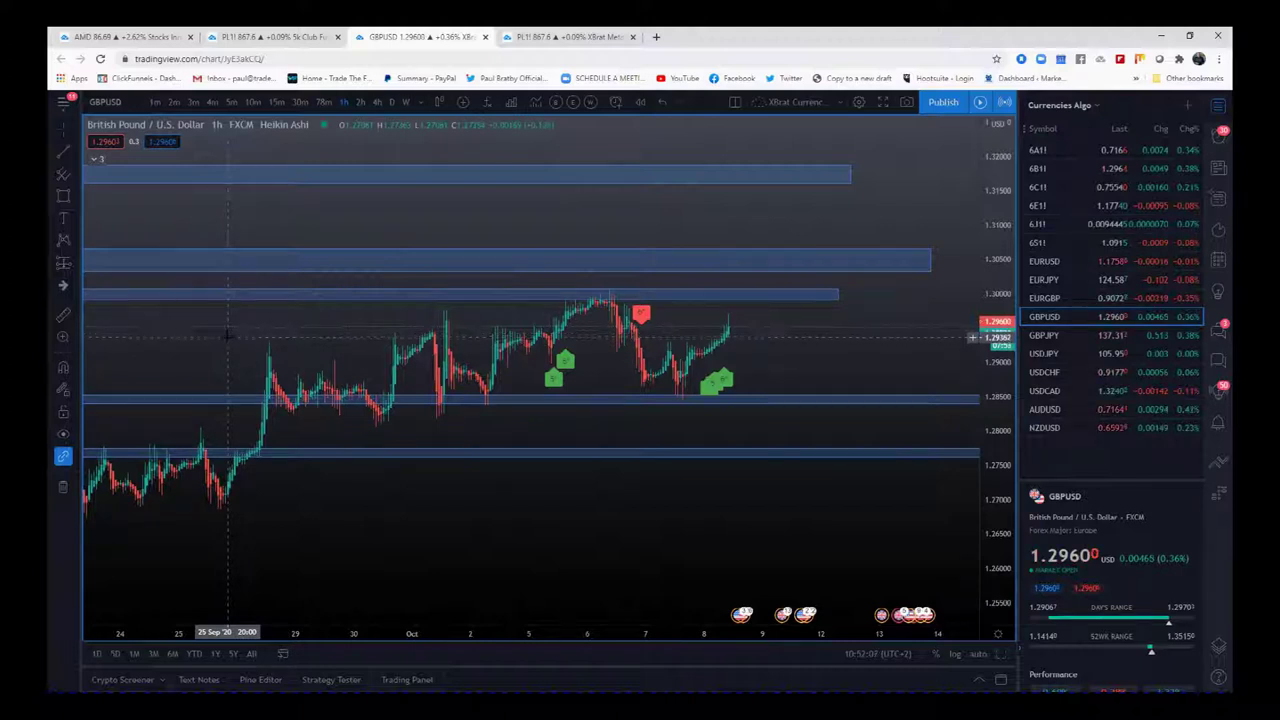
# Draw a thin rectangle zone from 25 September to 13 October between about 1.29272 and 1.29299
pyautogui.click(63, 197)
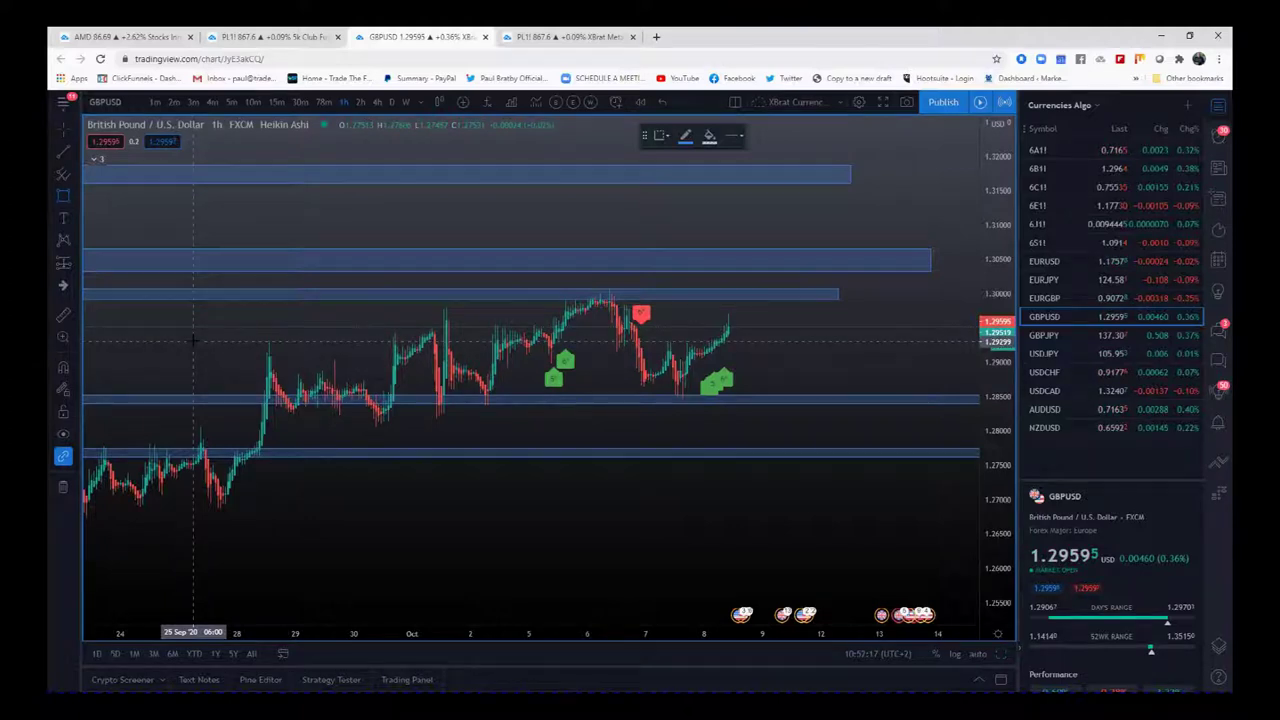
pyautogui.moveTo(193, 342); pyautogui.dragTo(924, 342)
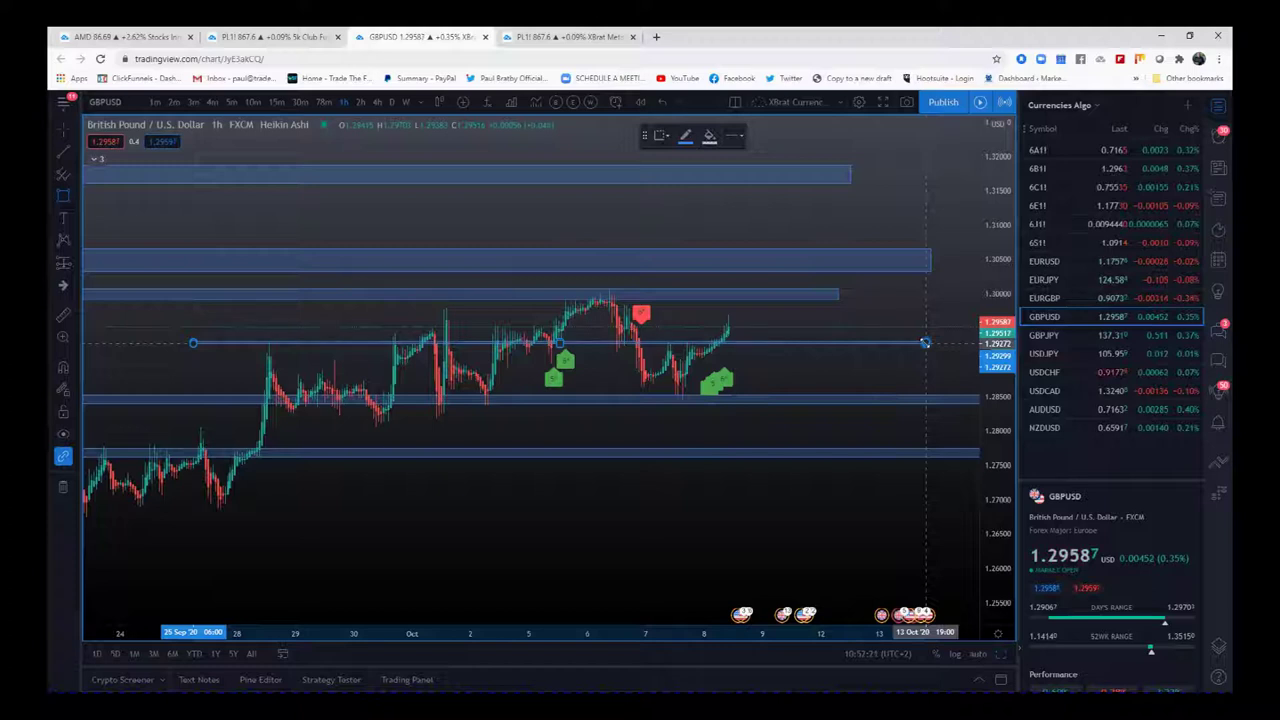
pyautogui.moveTo(997, 468); pyautogui.dragTo(997, 298)
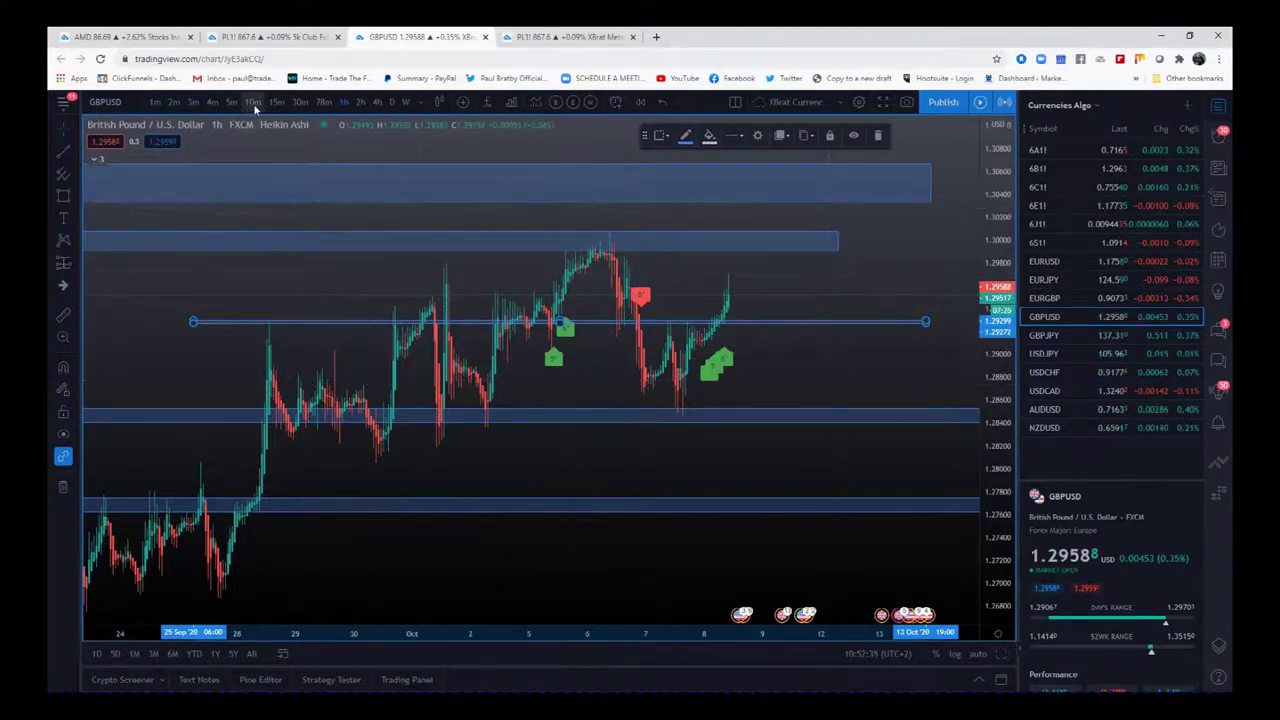
# Examine GBPUSD price action around the newly drawn thin zone on the 3-minute chart for 8 October
pyautogui.click(193, 103)
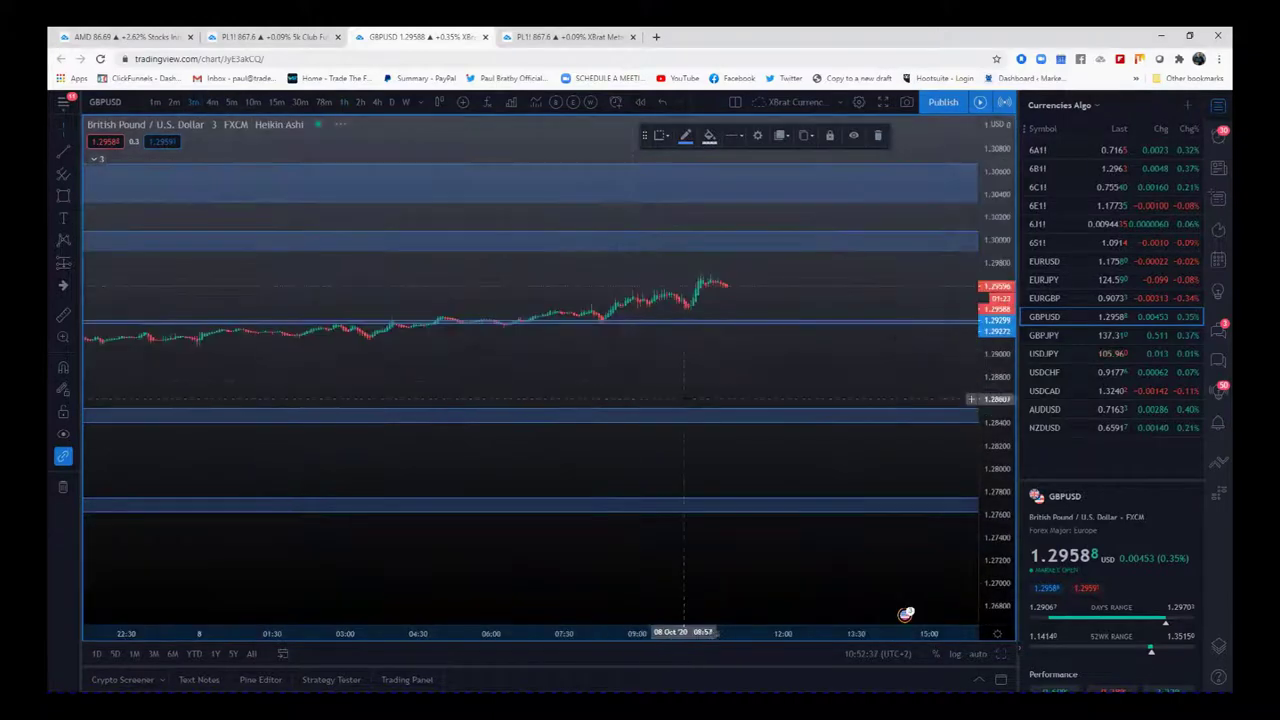
pyautogui.moveTo(999, 383); pyautogui.dragTo(997, 304)
pyautogui.moveTo(862, 357); pyautogui.dragTo(851, 449)
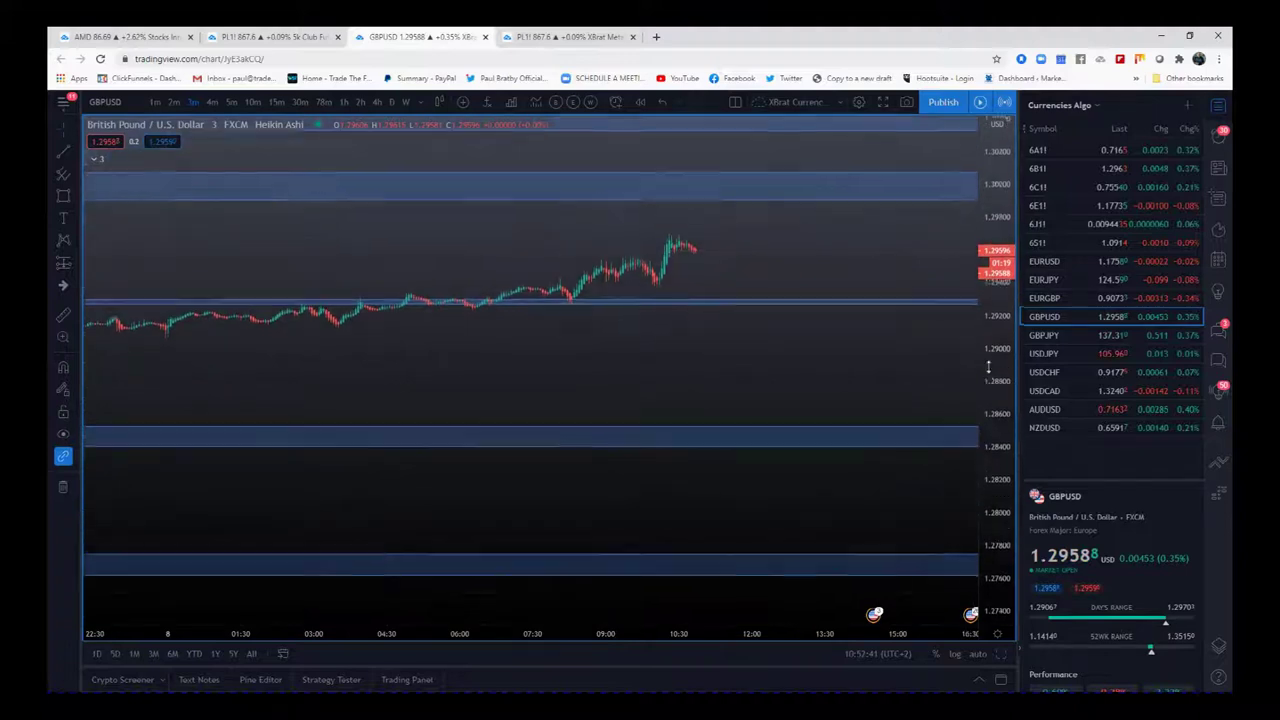
pyautogui.moveTo(993, 409); pyautogui.dragTo(971, 314)
pyautogui.moveTo(533, 628); pyautogui.dragTo(622, 633)
pyautogui.moveTo(686, 479); pyautogui.dragTo(677, 524)
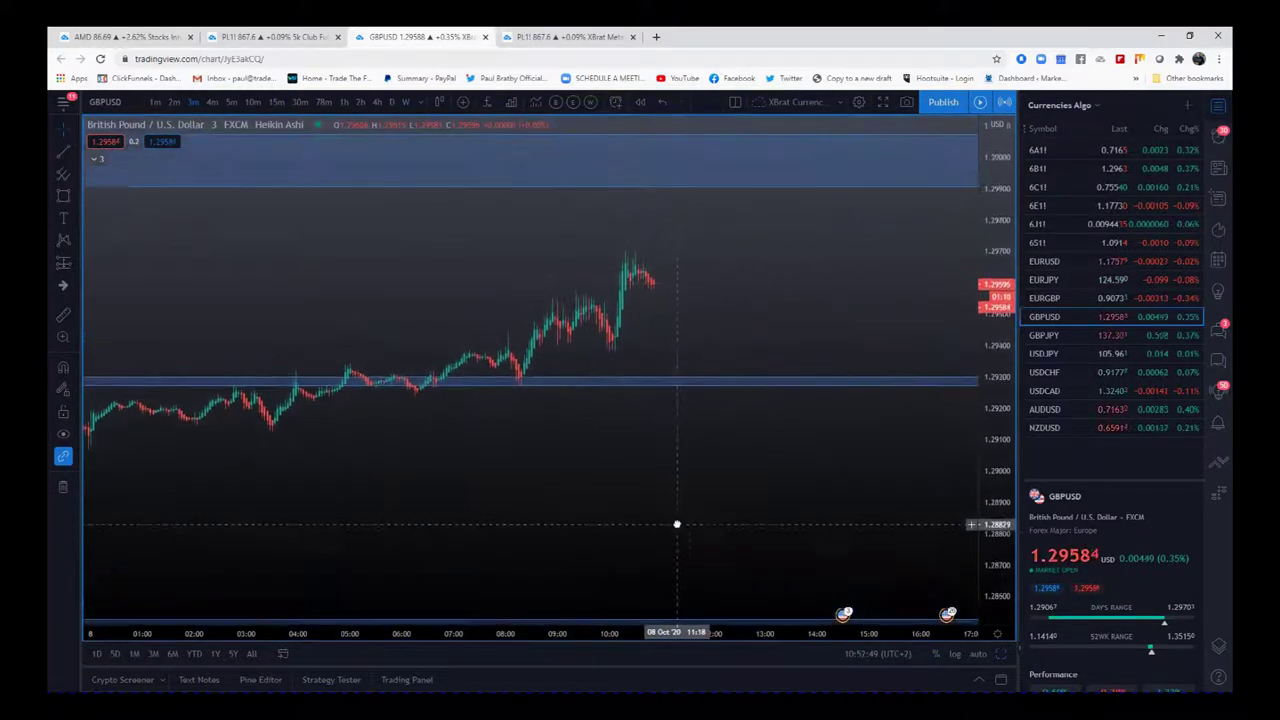
pyautogui.moveTo(998, 446); pyautogui.dragTo(998, 402)
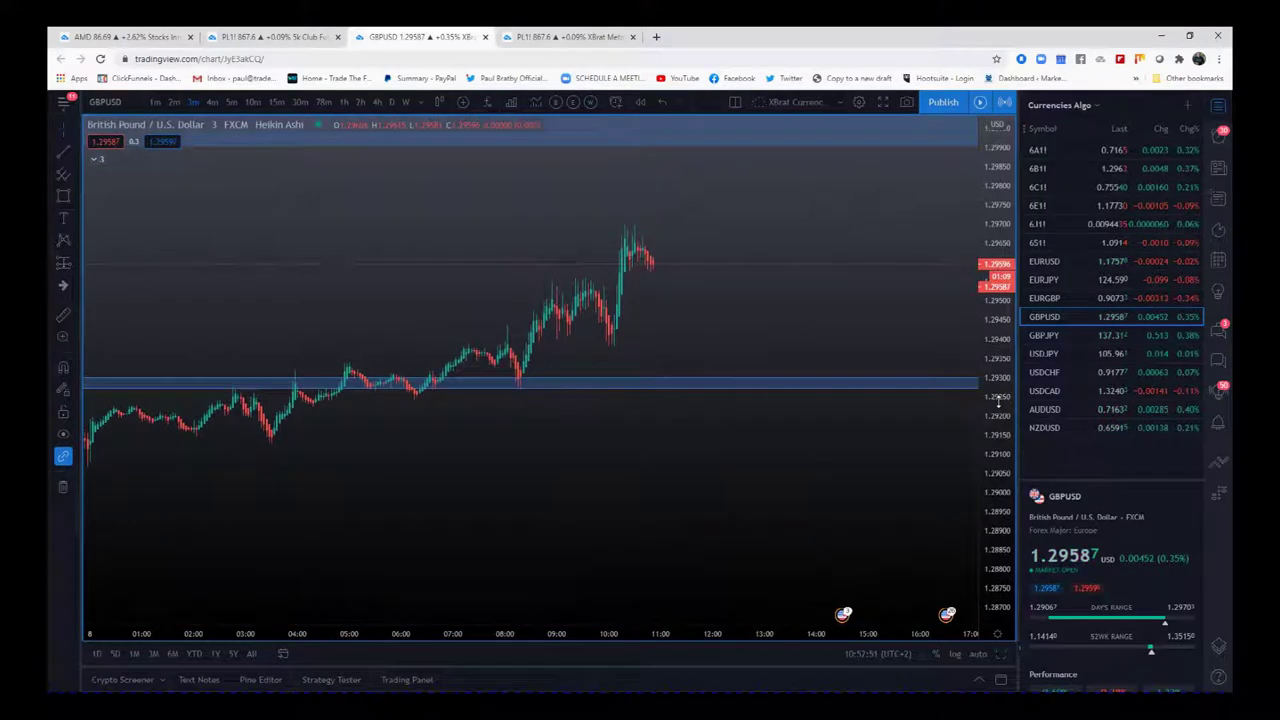
# Restore the split layout, bring the zones and latest price into view on the 15-minute GBPUSD chart, and show that chart full size
pyautogui.click(1002, 656)
pyautogui.click(752, 273)
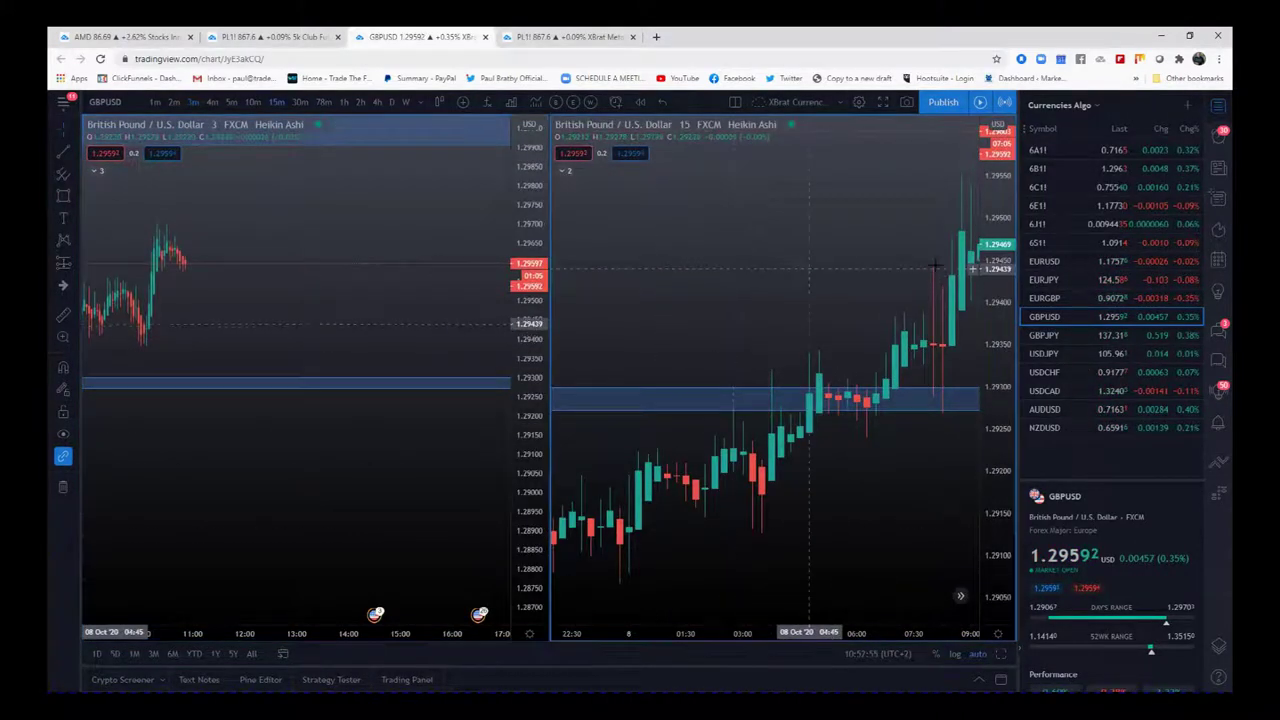
pyautogui.moveTo(1005, 237); pyautogui.dragTo(1005, 386)
pyautogui.moveTo(890, 480); pyautogui.dragTo(678, 503)
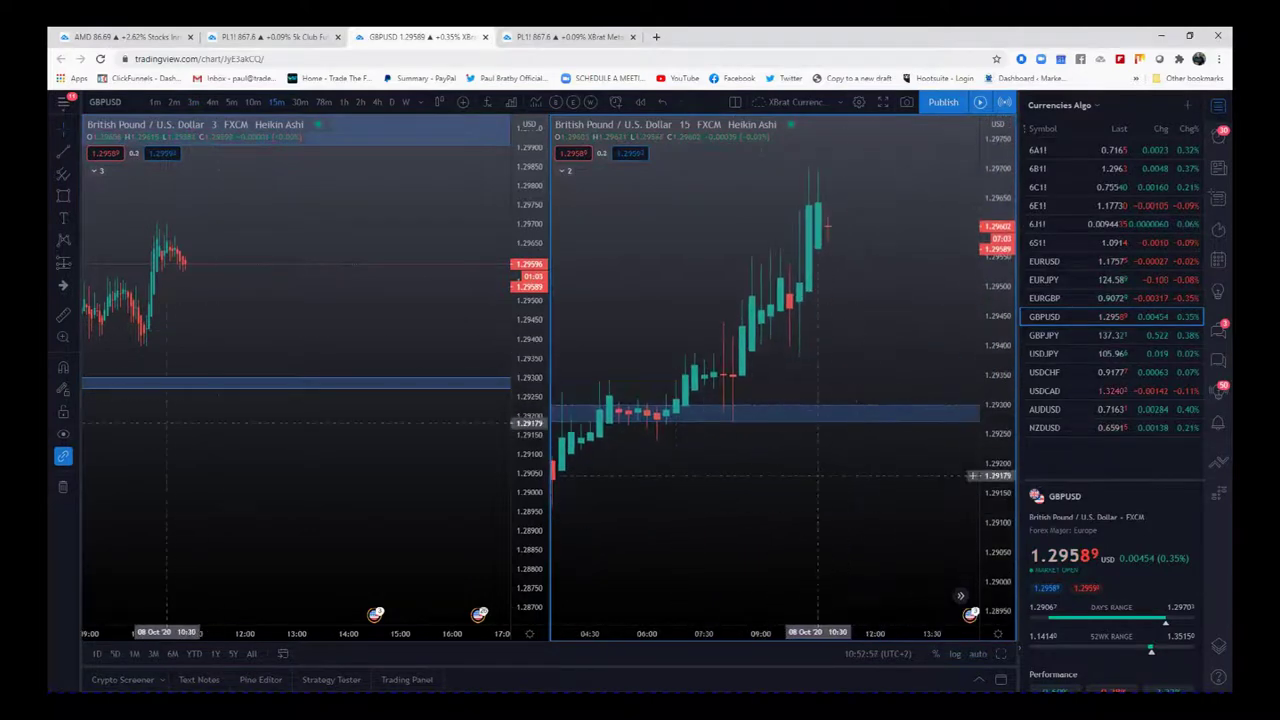
pyautogui.scroll(-5, 817, 475)
pyautogui.moveTo(996, 268); pyautogui.dragTo(996, 420)
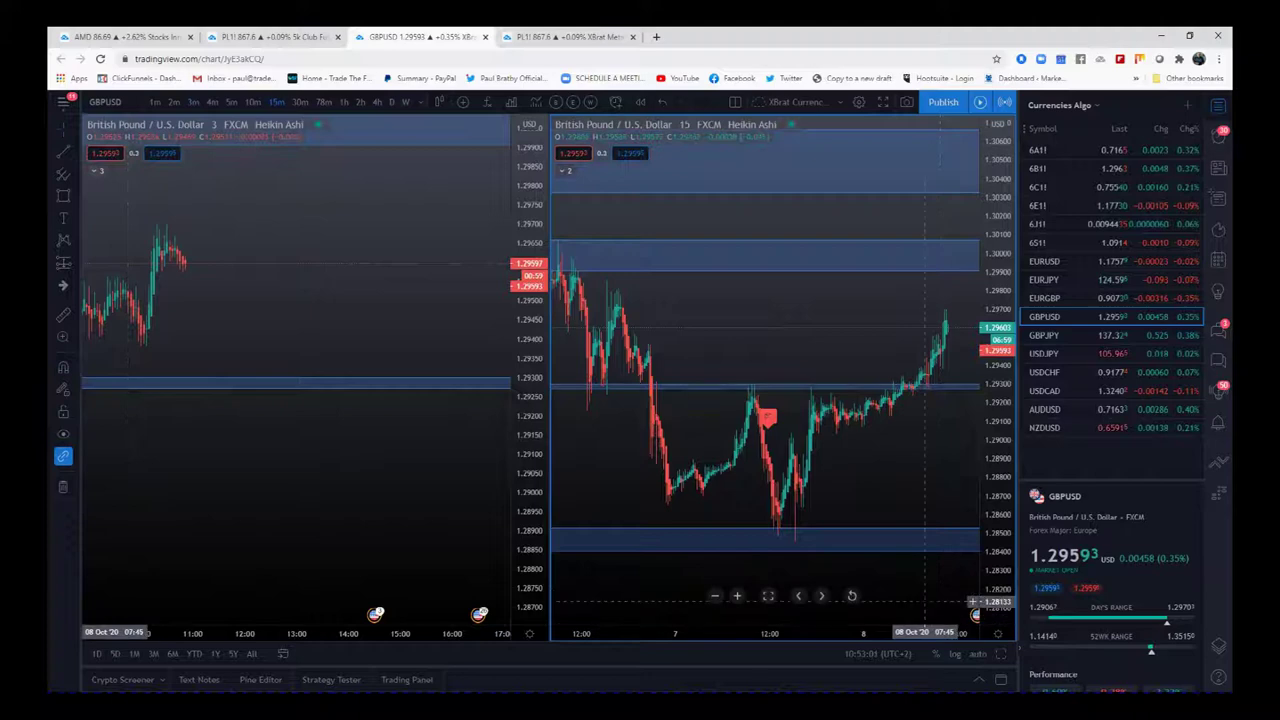
pyautogui.click(999, 655)
# Examine the 7 October sell signal on the 15-minute chart between the thin upper zone and the support zone
pyautogui.moveTo(868, 633); pyautogui.dragTo(613, 633)
pyautogui.moveTo(557, 486); pyautogui.dragTo(762, 428)
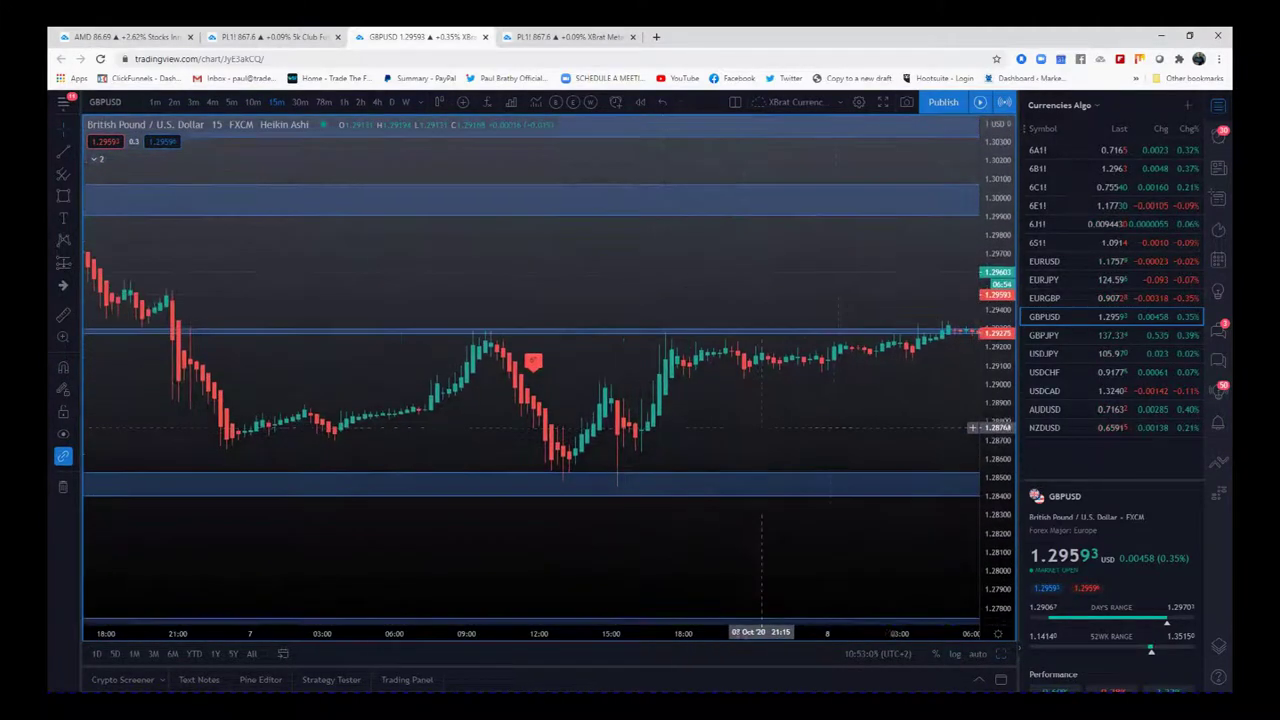
pyautogui.moveTo(1000, 456); pyautogui.dragTo(1004, 330)
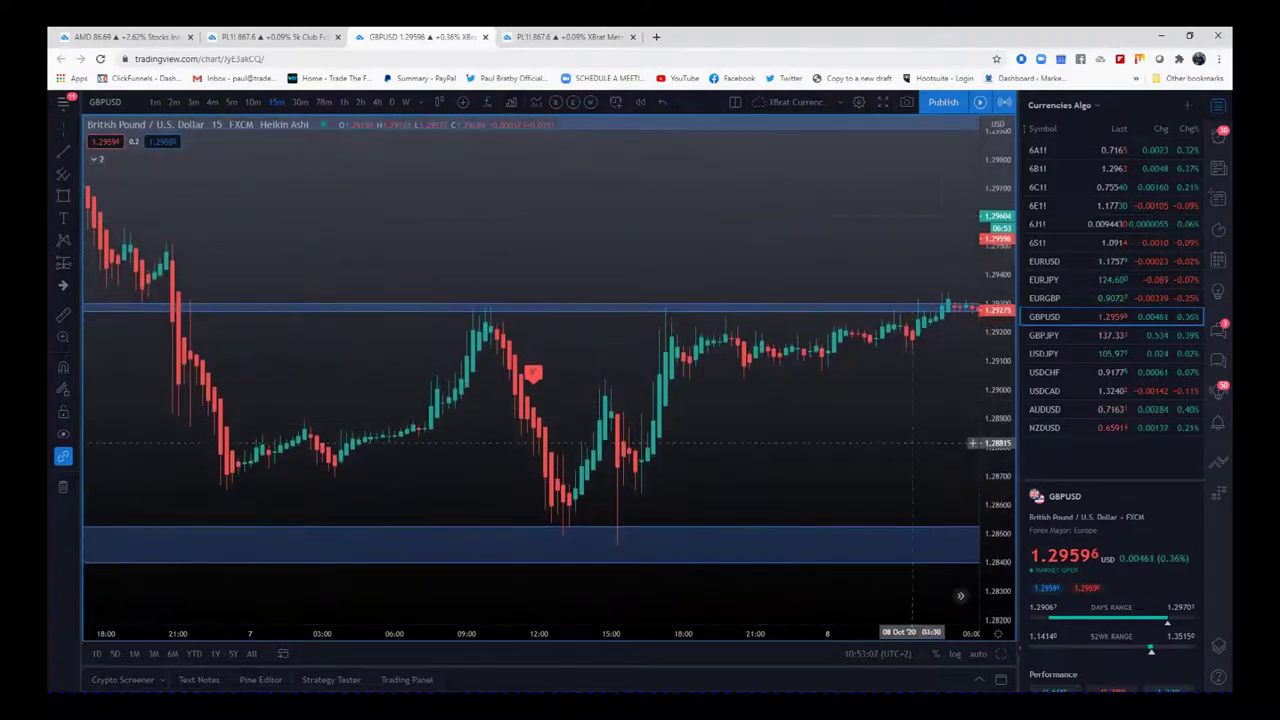
pyautogui.scroll(3, 660, 610)
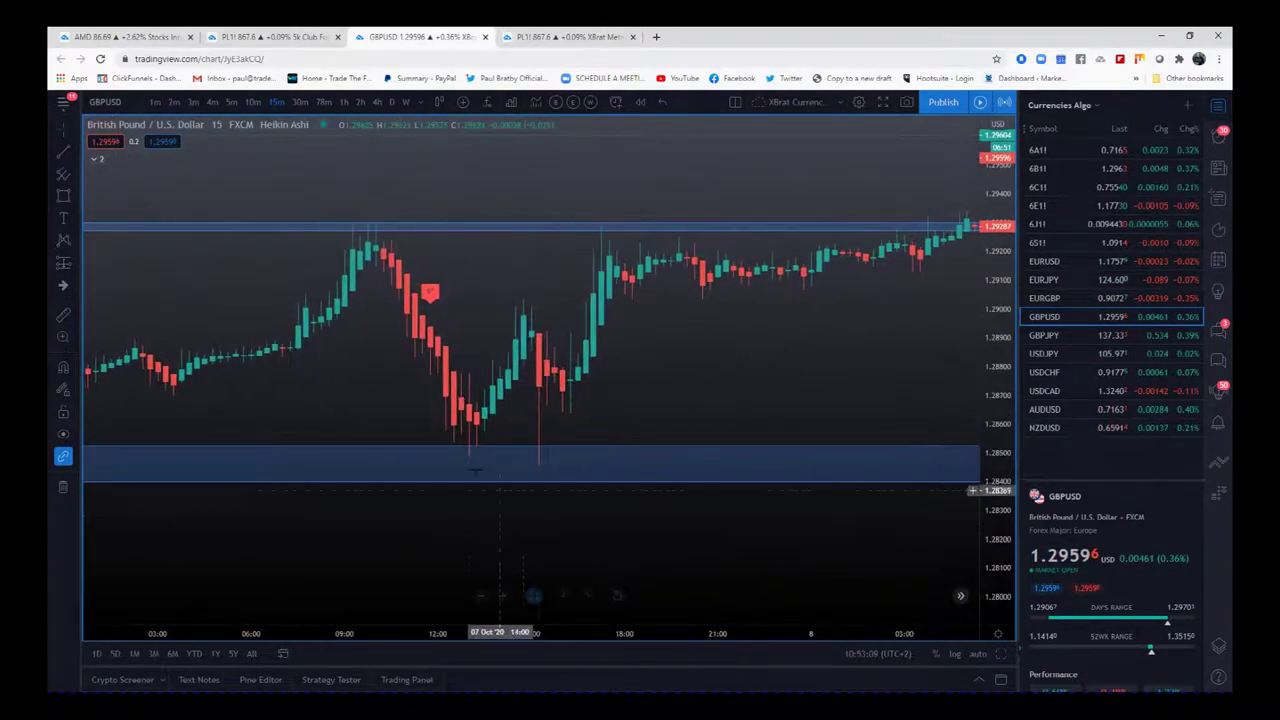
pyautogui.moveTo(543, 520); pyautogui.dragTo(691, 514)
pyautogui.moveTo(666, 633); pyautogui.dragTo(611, 634)
pyautogui.moveTo(537, 545); pyautogui.dragTo(634, 541)
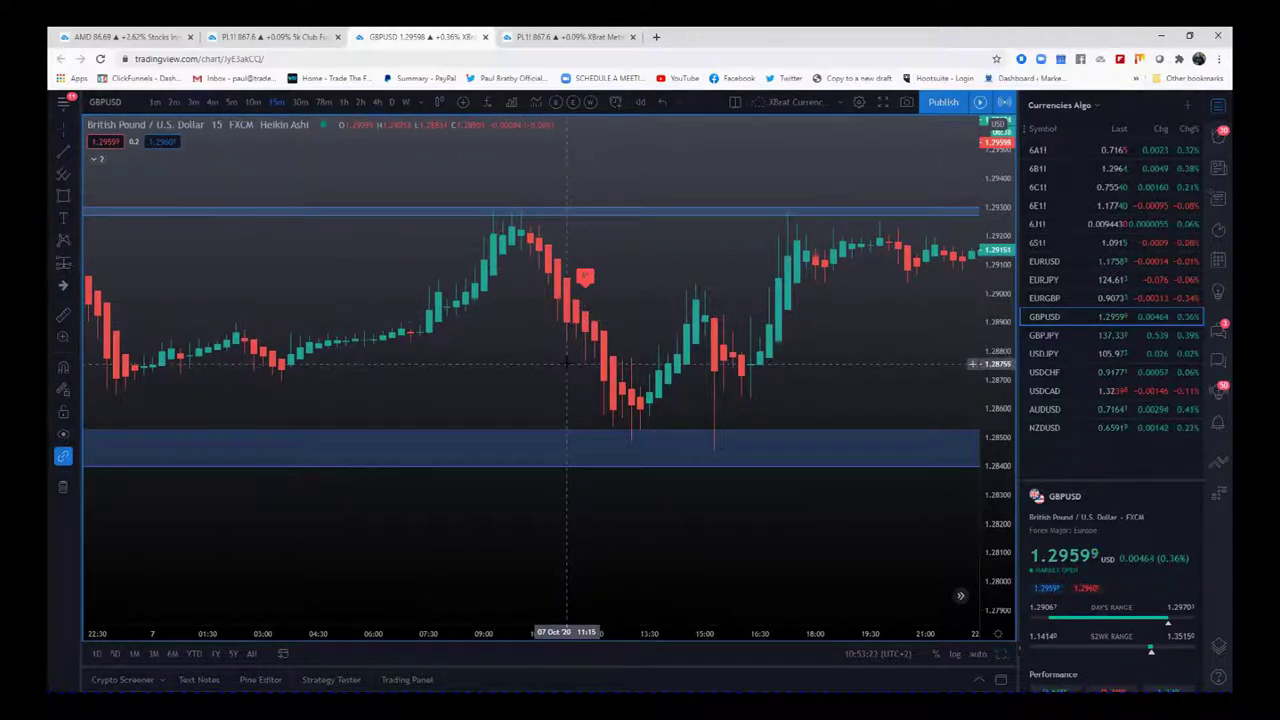
# Draw a horizontal trend line below the sell signal at about 1.28759, from 11:00 to 13:45 on 7 October, and color it green
pyautogui.click(62, 154)
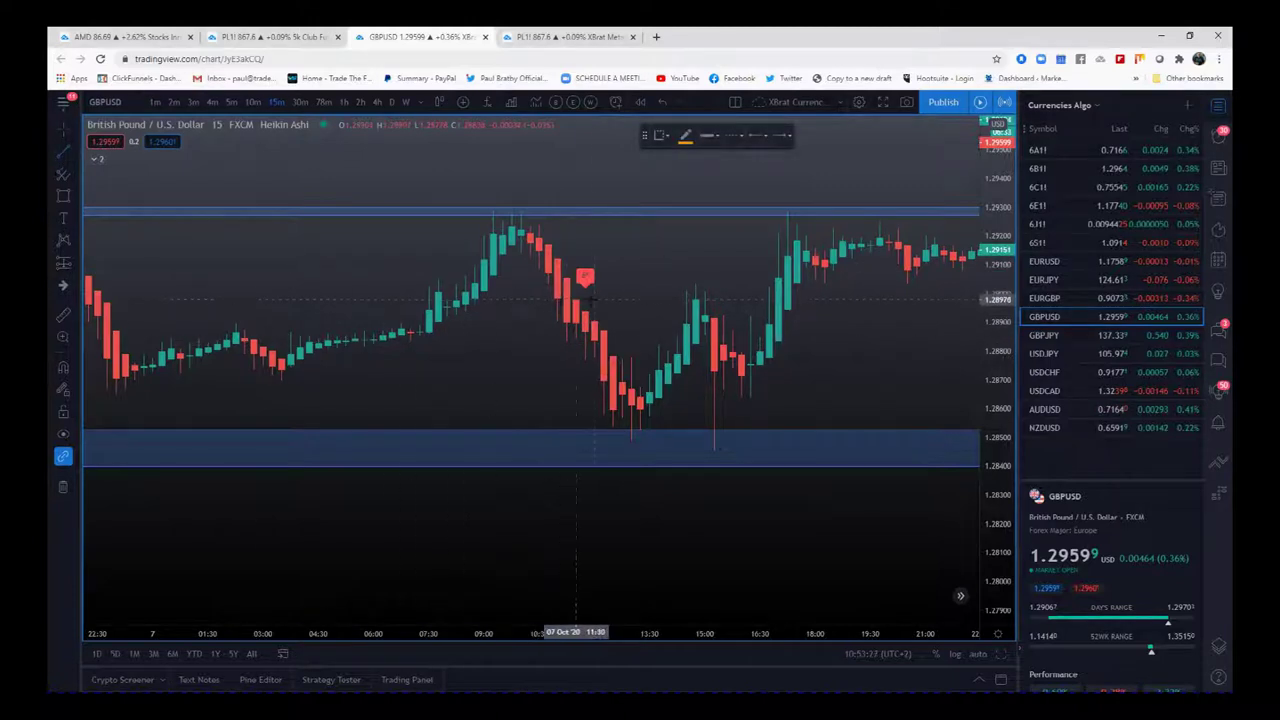
pyautogui.click(557, 362)
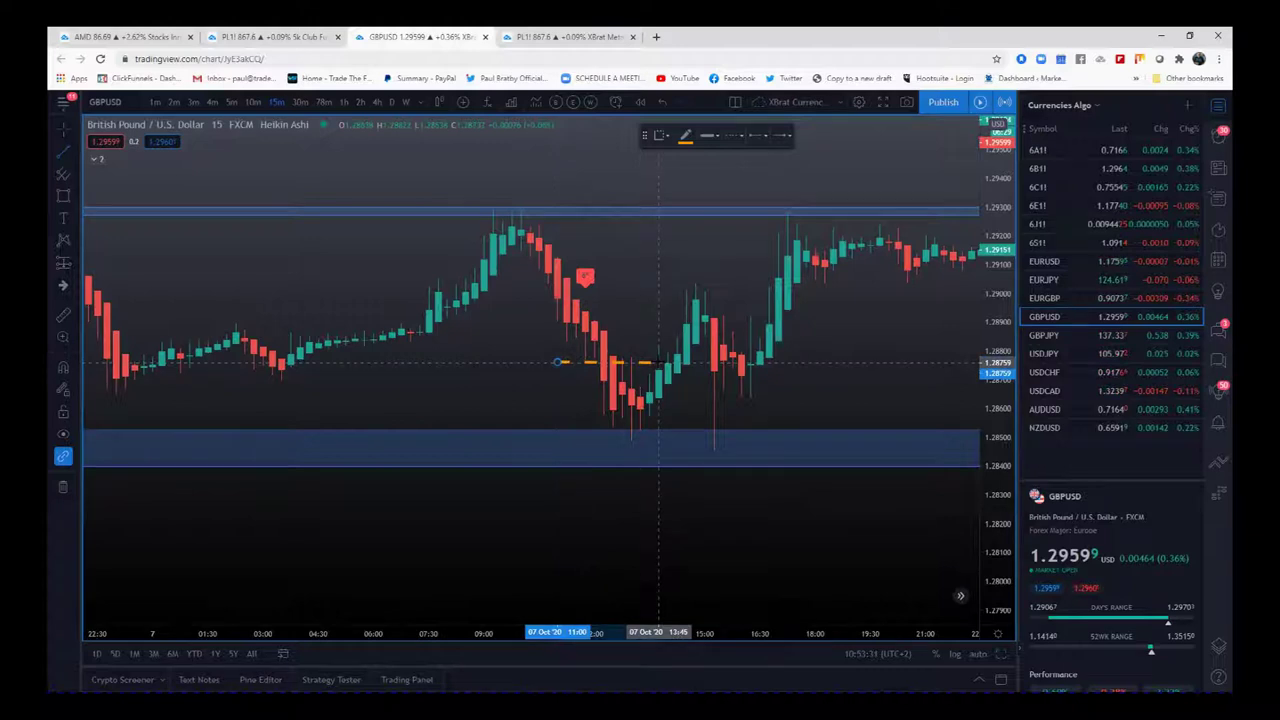
pyautogui.click(658, 362)
pyautogui.click(688, 140)
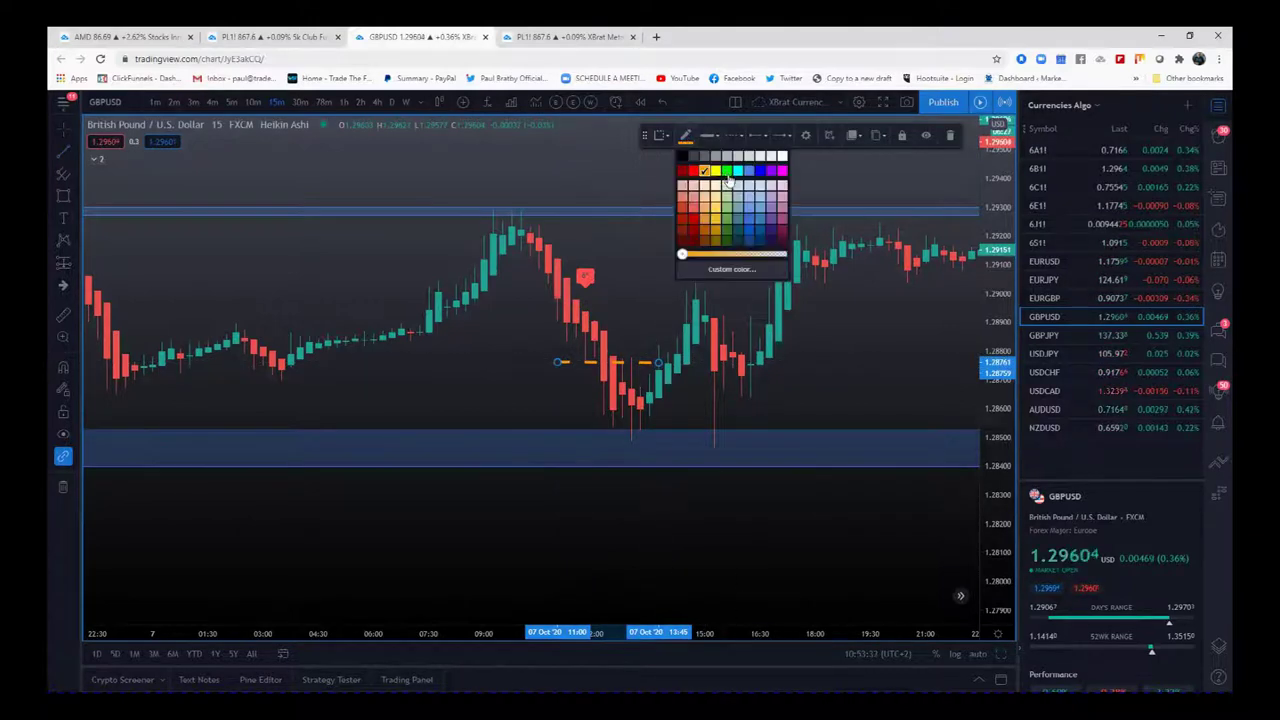
pyautogui.click(727, 174)
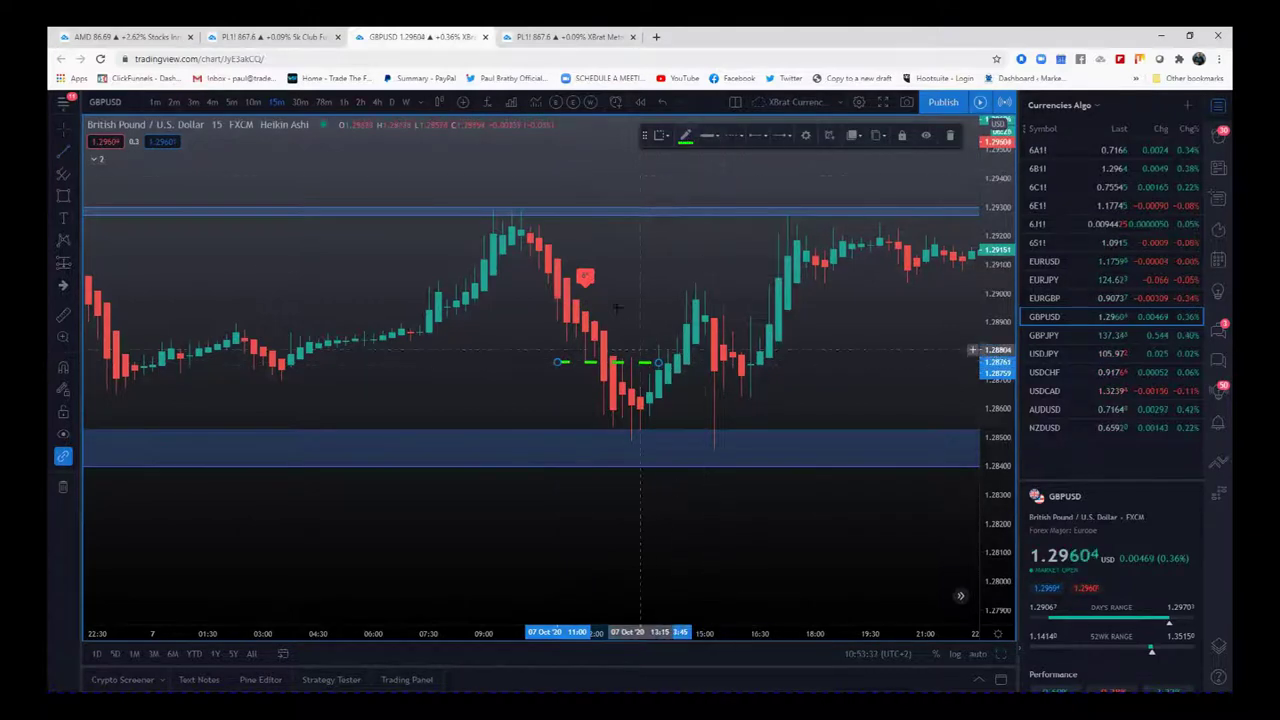
# Draw a second trend line just above the thin upper zone at about 1.29310, from 09:00 to 12:45 on 7 October
pyautogui.click(64, 152)
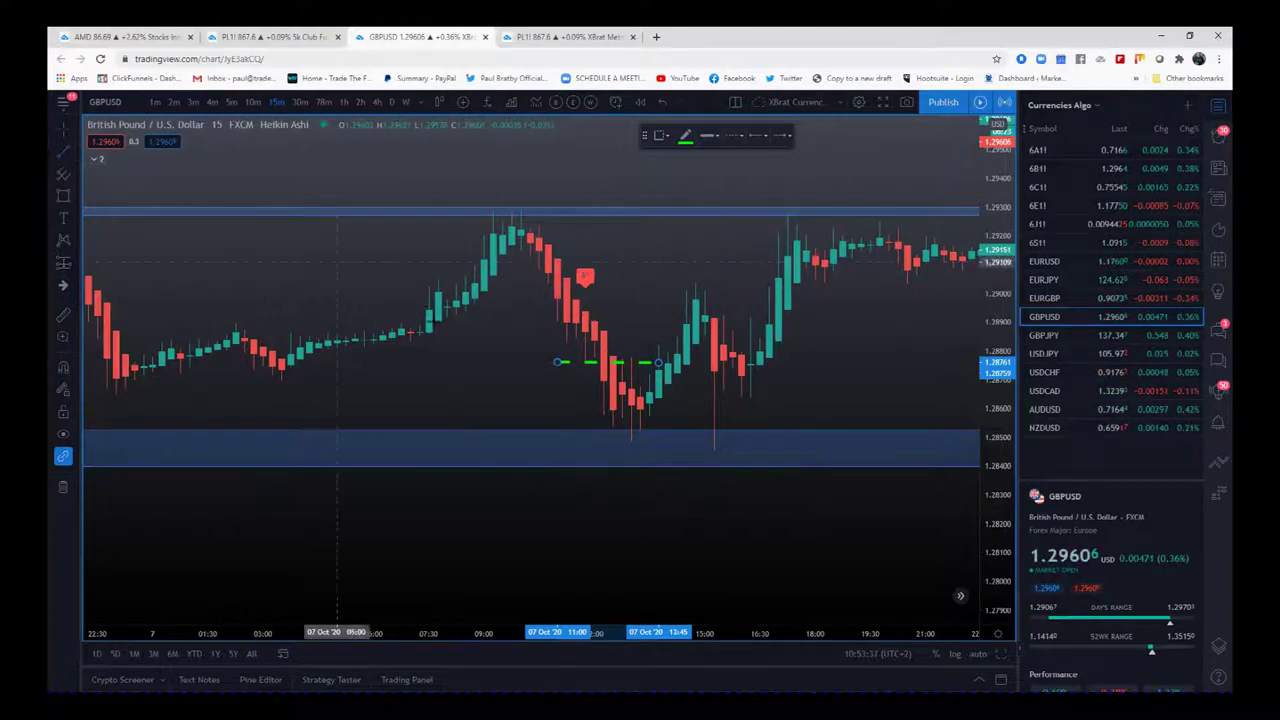
pyautogui.click(484, 204)
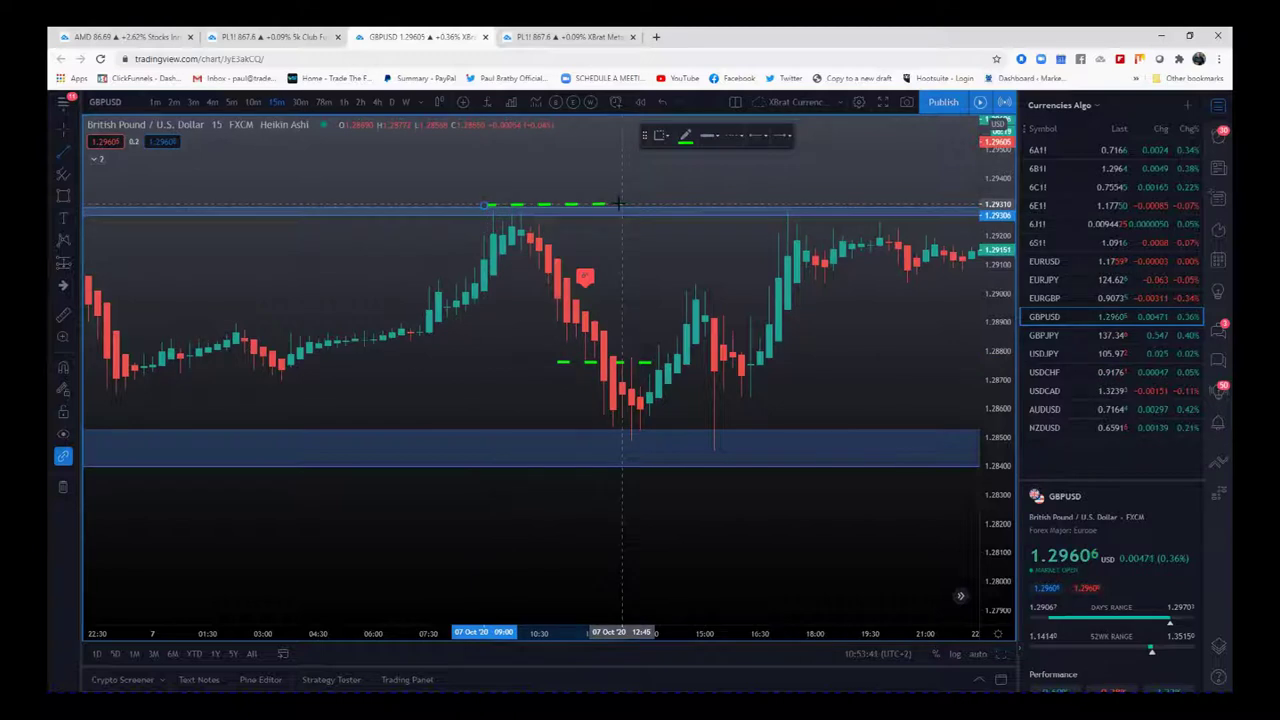
pyautogui.click(620, 204)
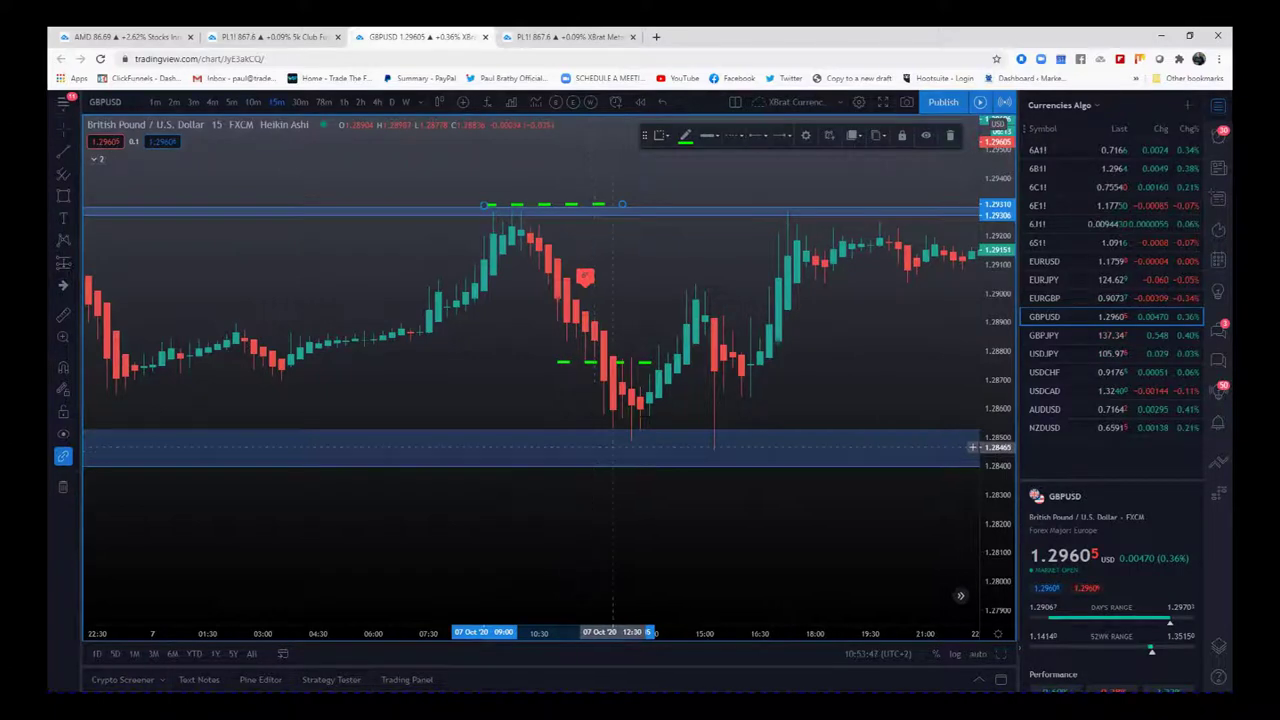
# Move the upper trend line down to the sell signal at about 1.29066 and color it red
pyautogui.moveTo(597, 209); pyautogui.dragTo(640, 273)
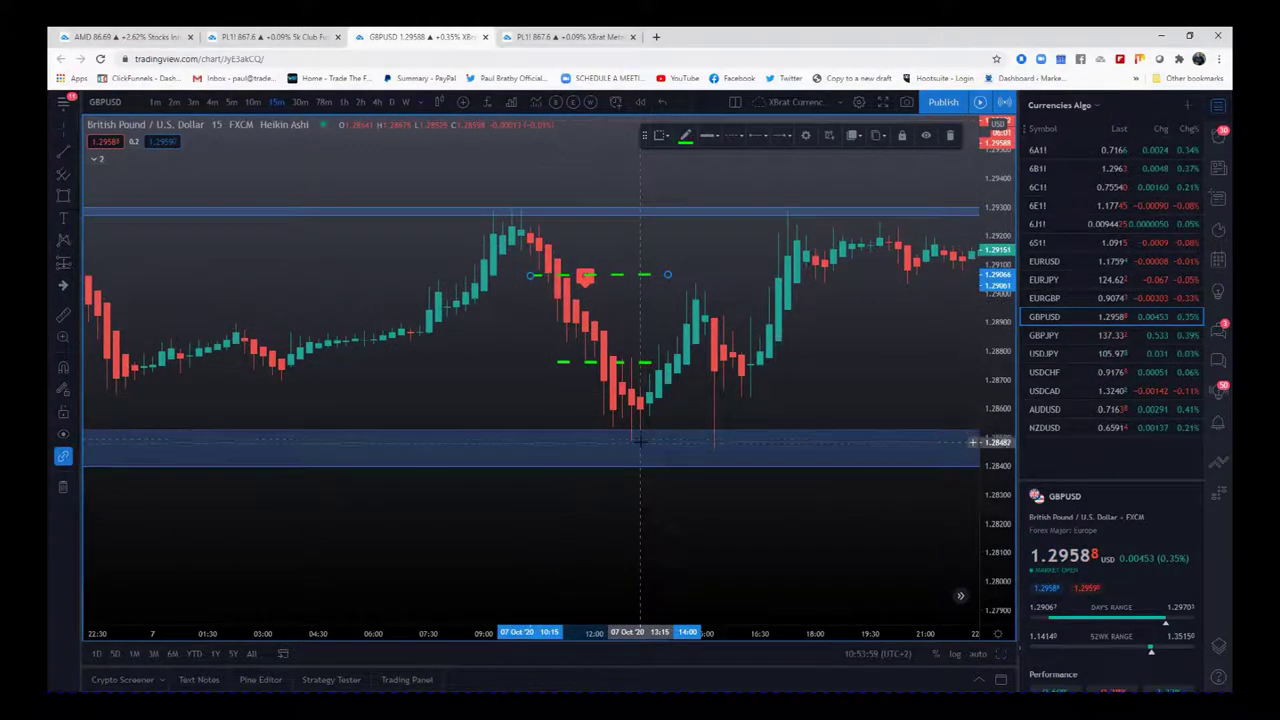
pyautogui.click(687, 139)
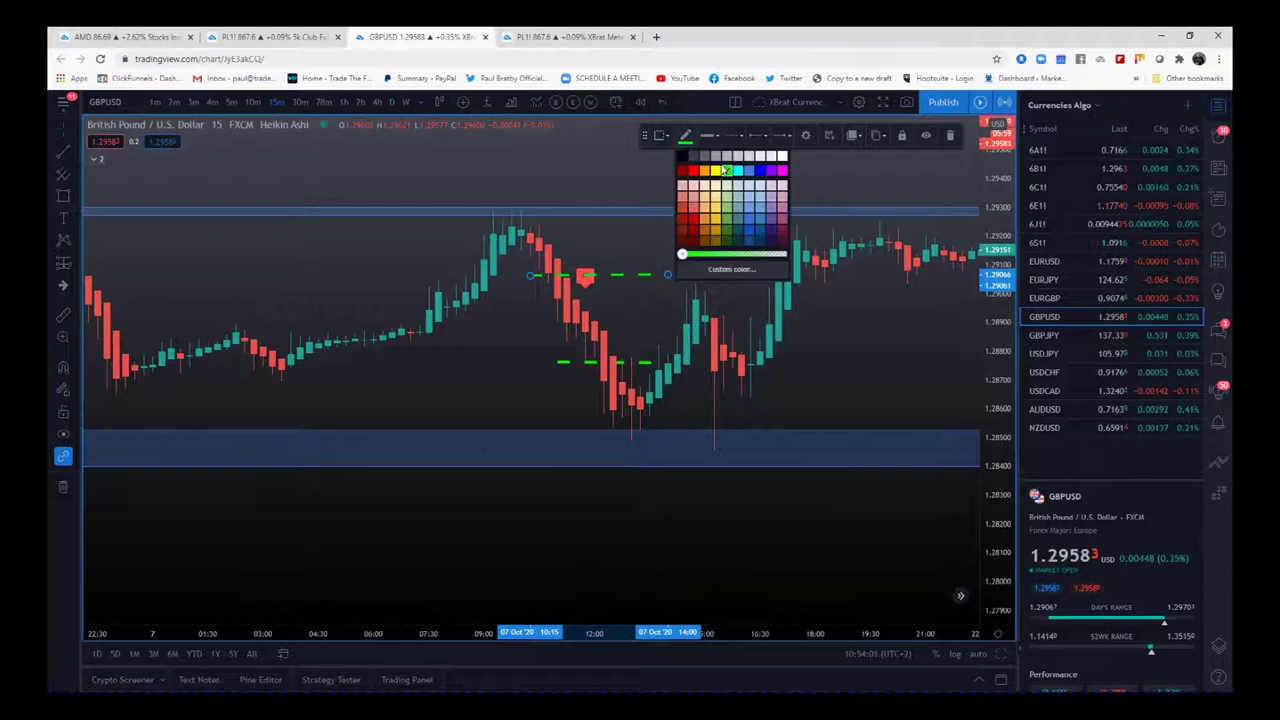
pyautogui.click(693, 171)
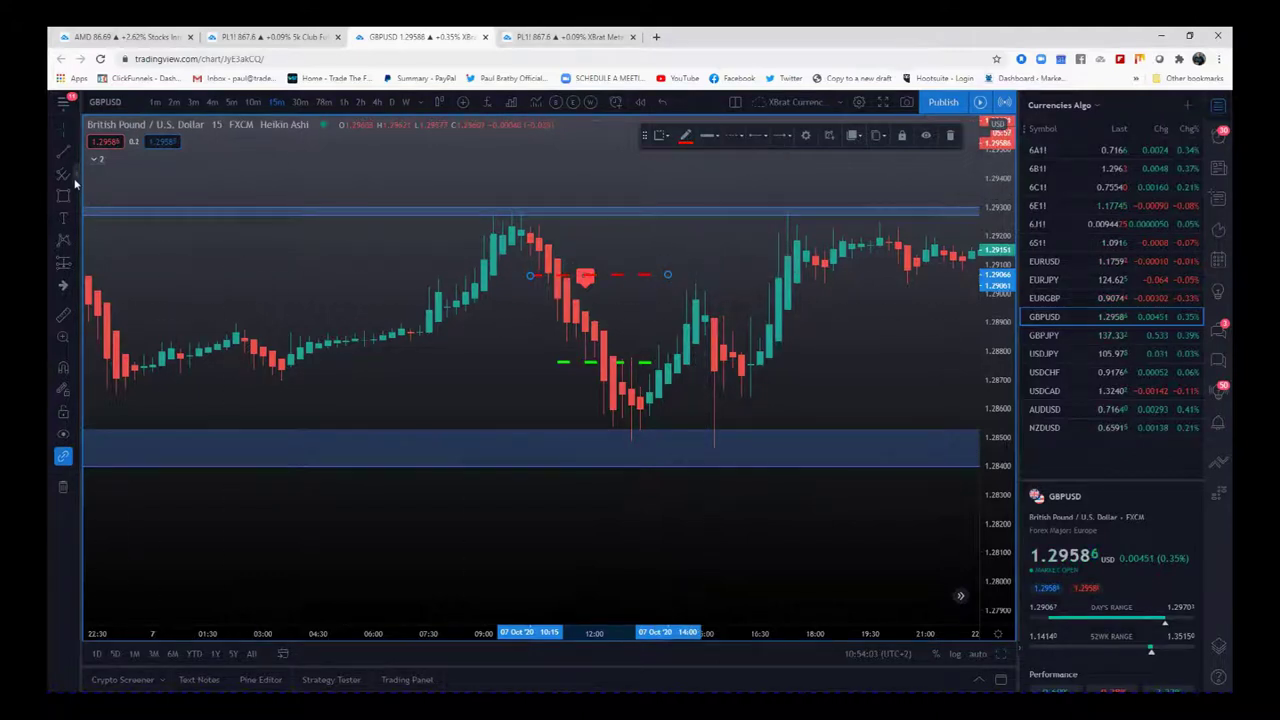
# Draw a trend-based Fib extension from the red line at about 1.29064 to the green line at 1.28759, projecting downward from 1.28759
pyautogui.click(74, 176)
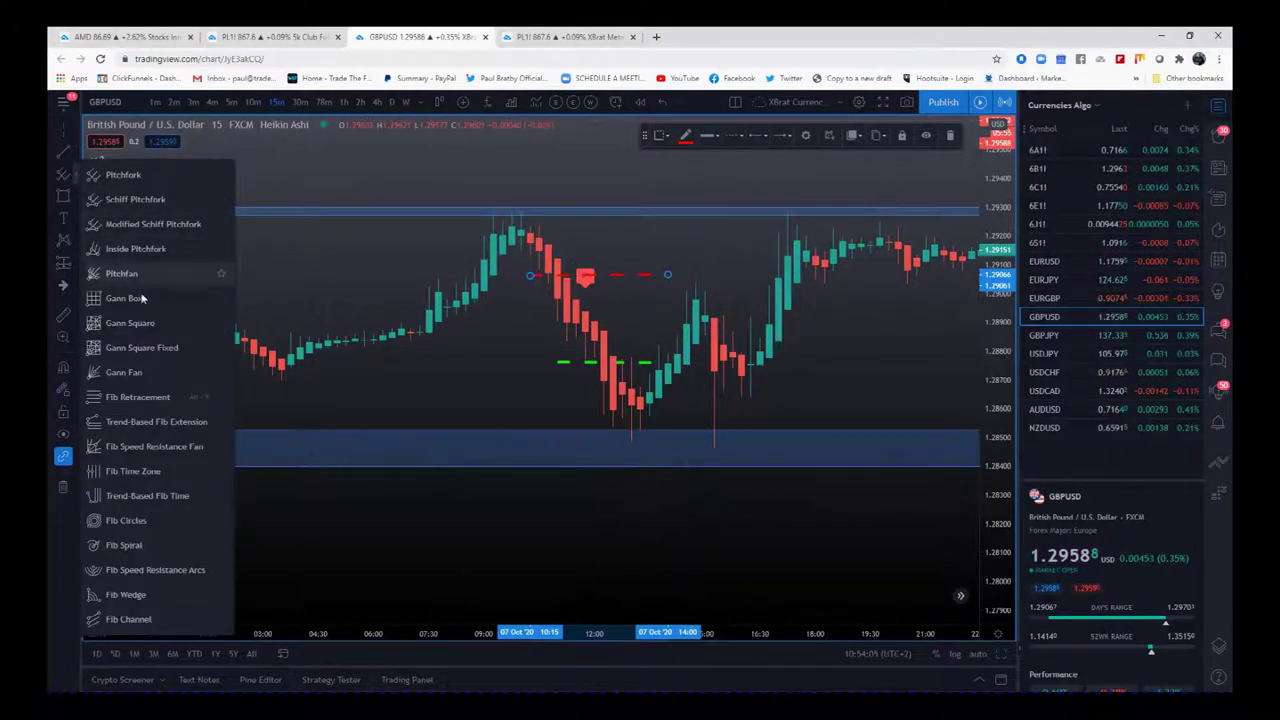
pyautogui.click(140, 421)
pyautogui.click(520, 274)
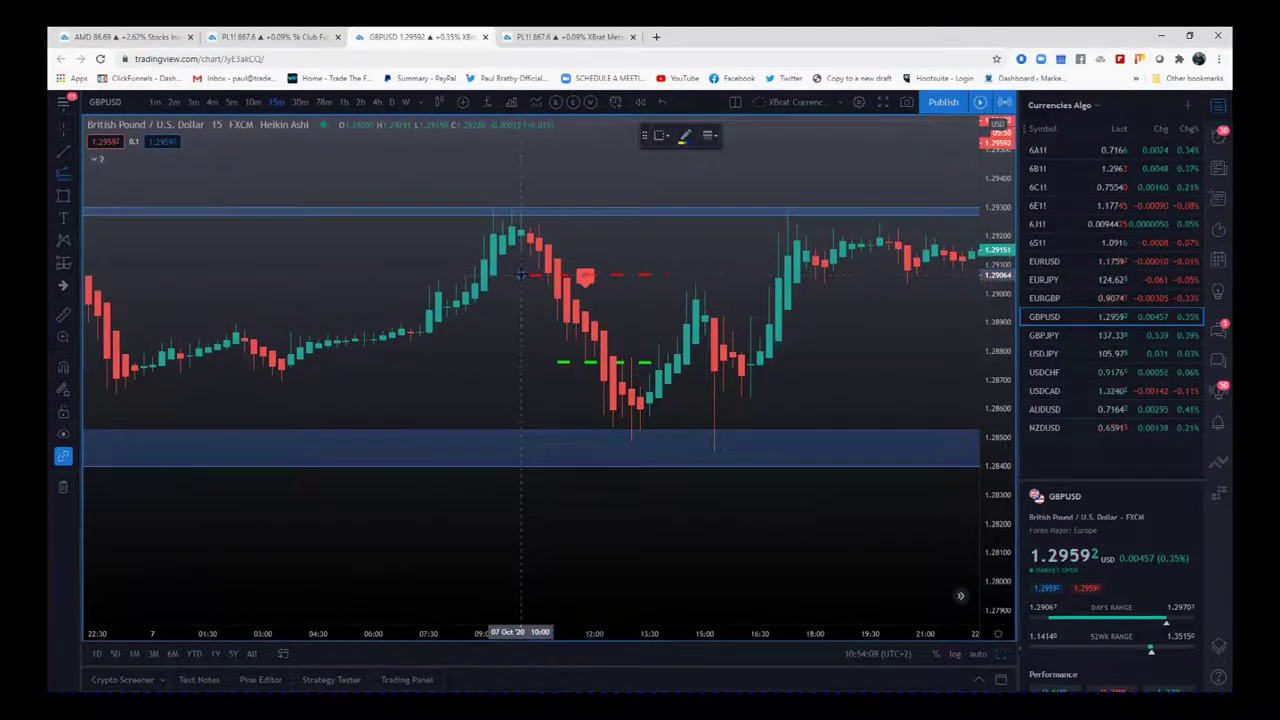
pyautogui.click(640, 362)
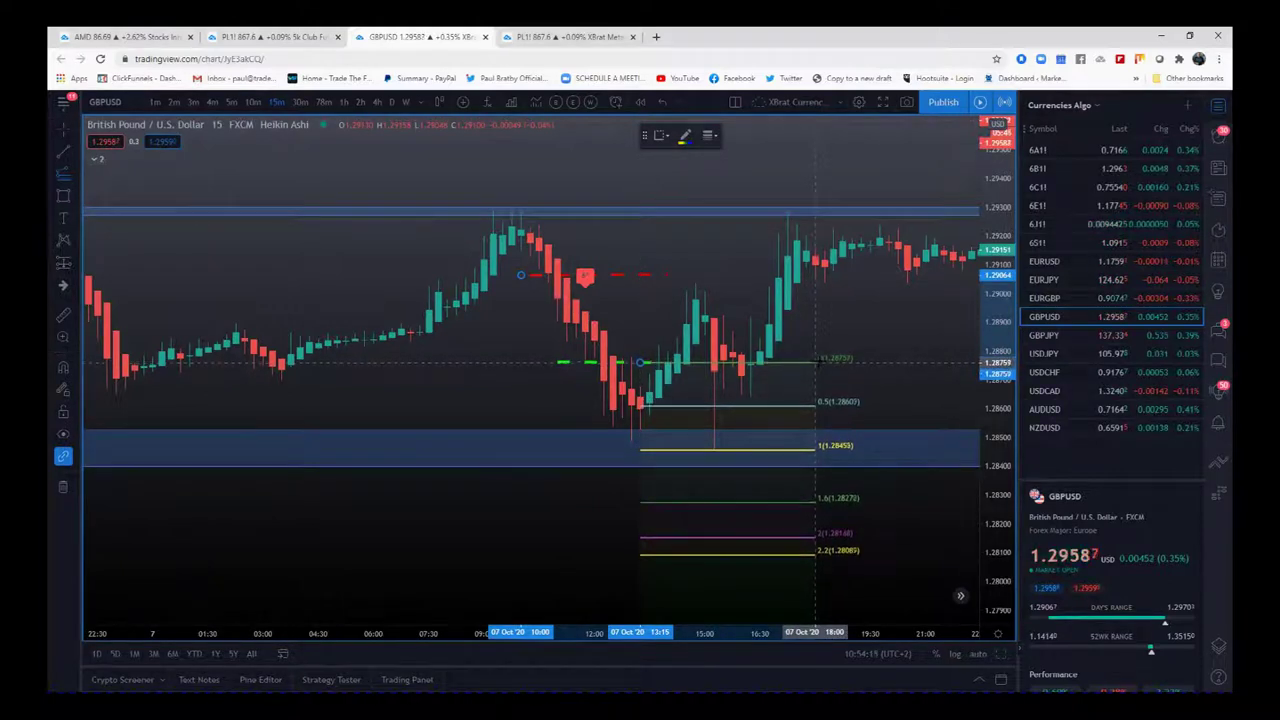
pyautogui.click(824, 360)
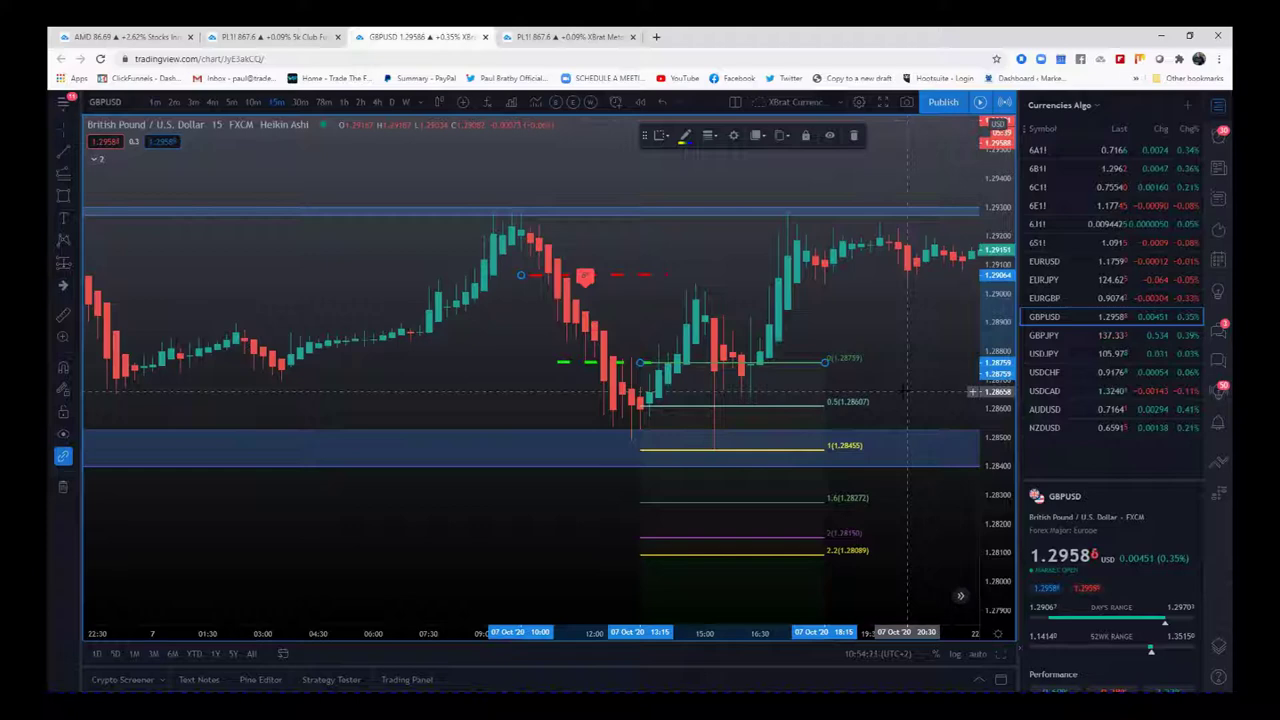
# Delete the Fib extension and remove the red dashed line at the sell signal, then select the green dashed line
pyautogui.click(856, 137)
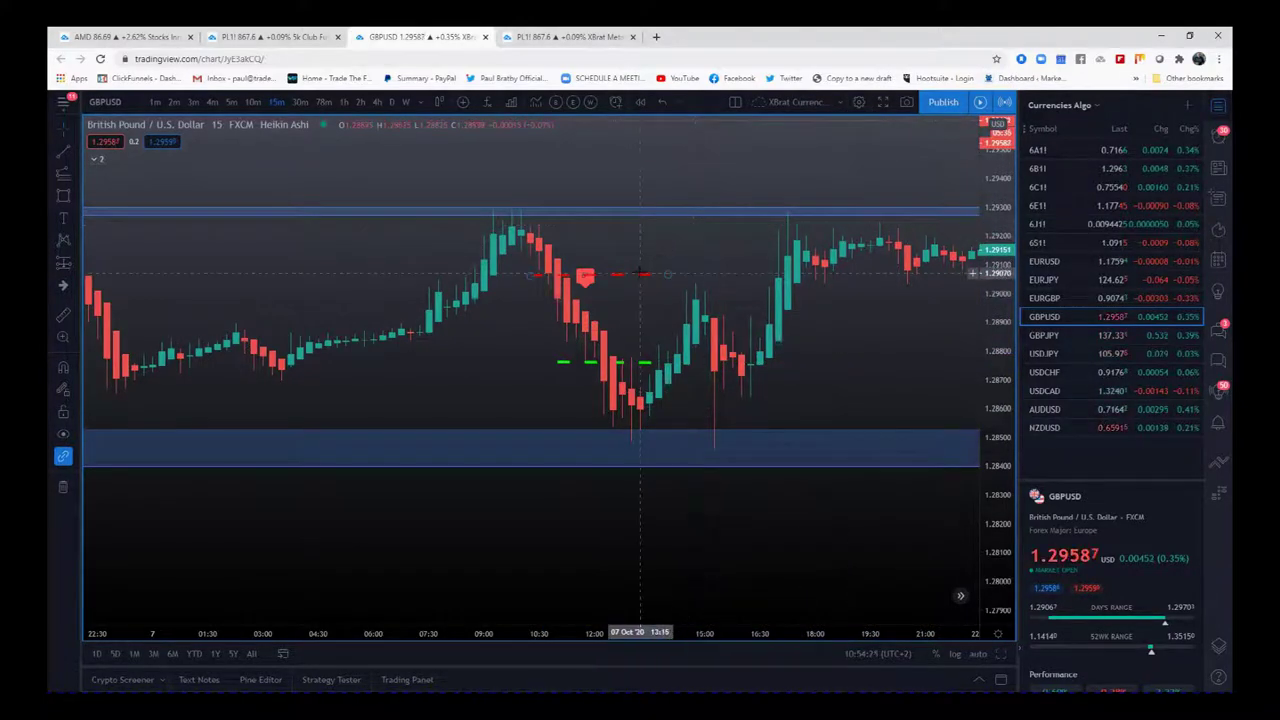
pyautogui.click(642, 273)
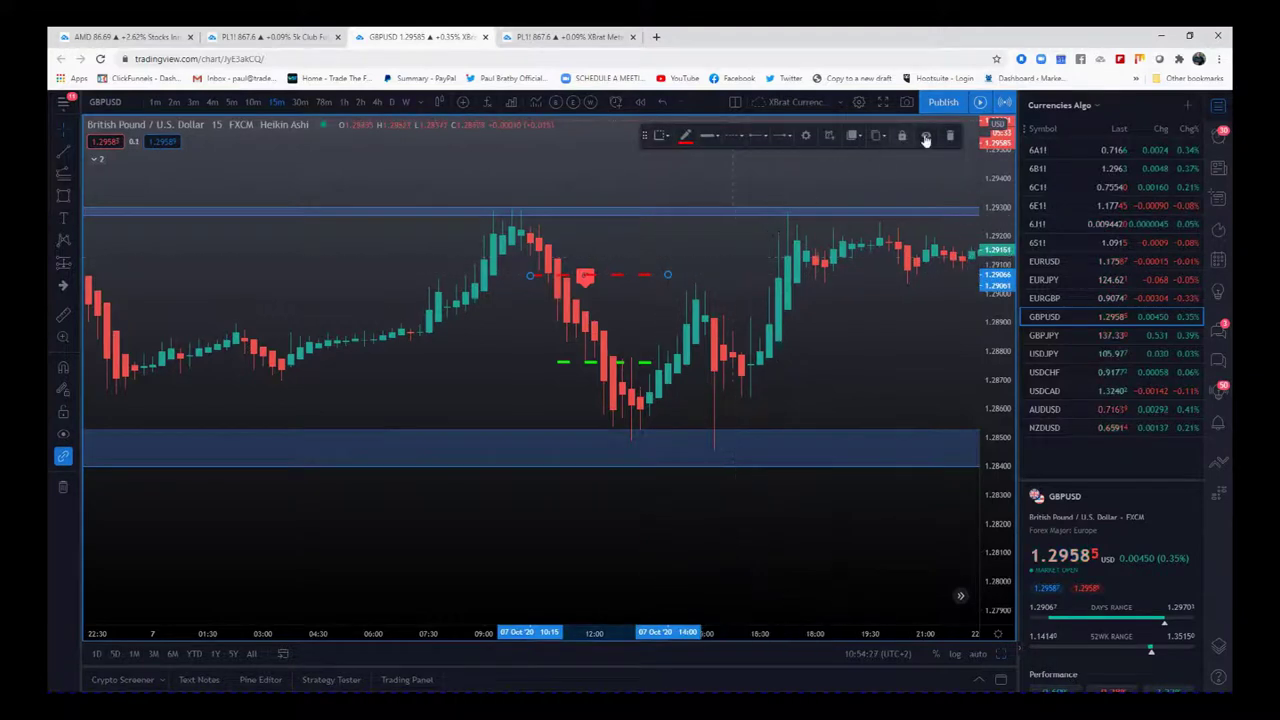
pyautogui.click(926, 139)
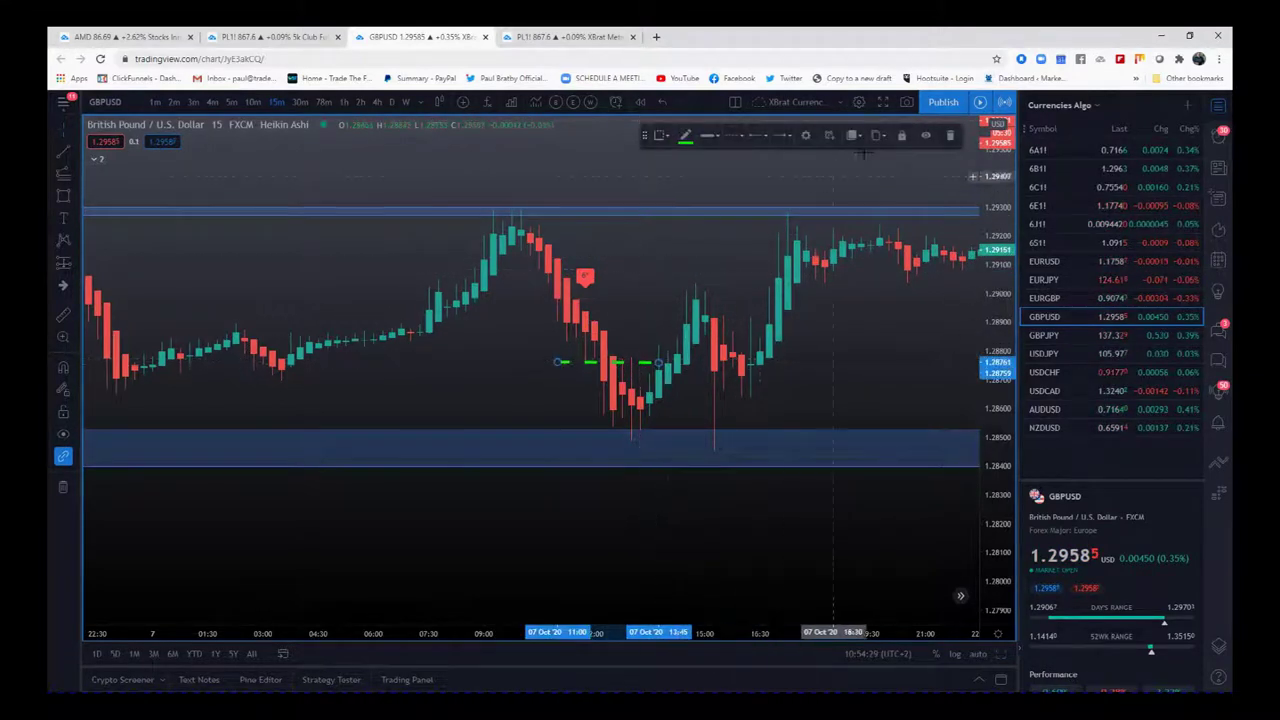
# Restore the split layout, set the 3-minute GBPUSD chart to 5 minutes, and show its 7 October signals full size
pyautogui.click(1000, 654)
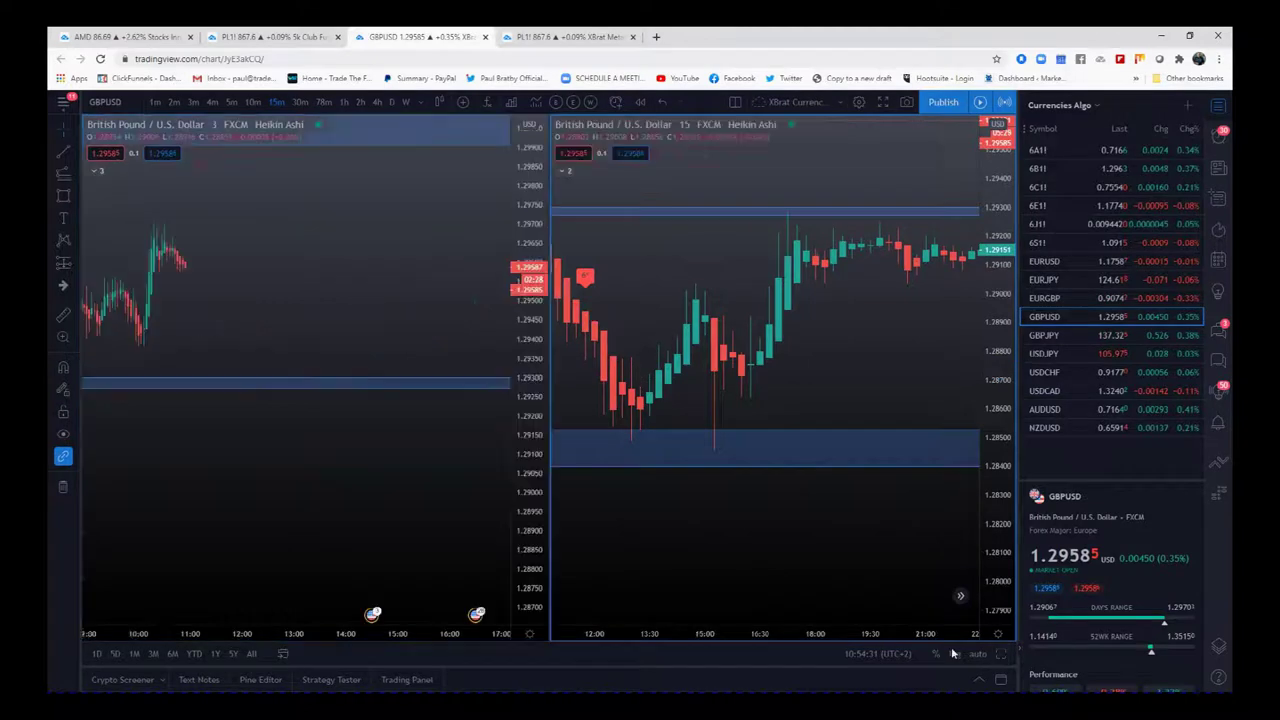
pyautogui.moveTo(243, 500); pyautogui.dragTo(331, 472)
pyautogui.click(231, 102)
pyautogui.hscroll(-10, 293, 503)
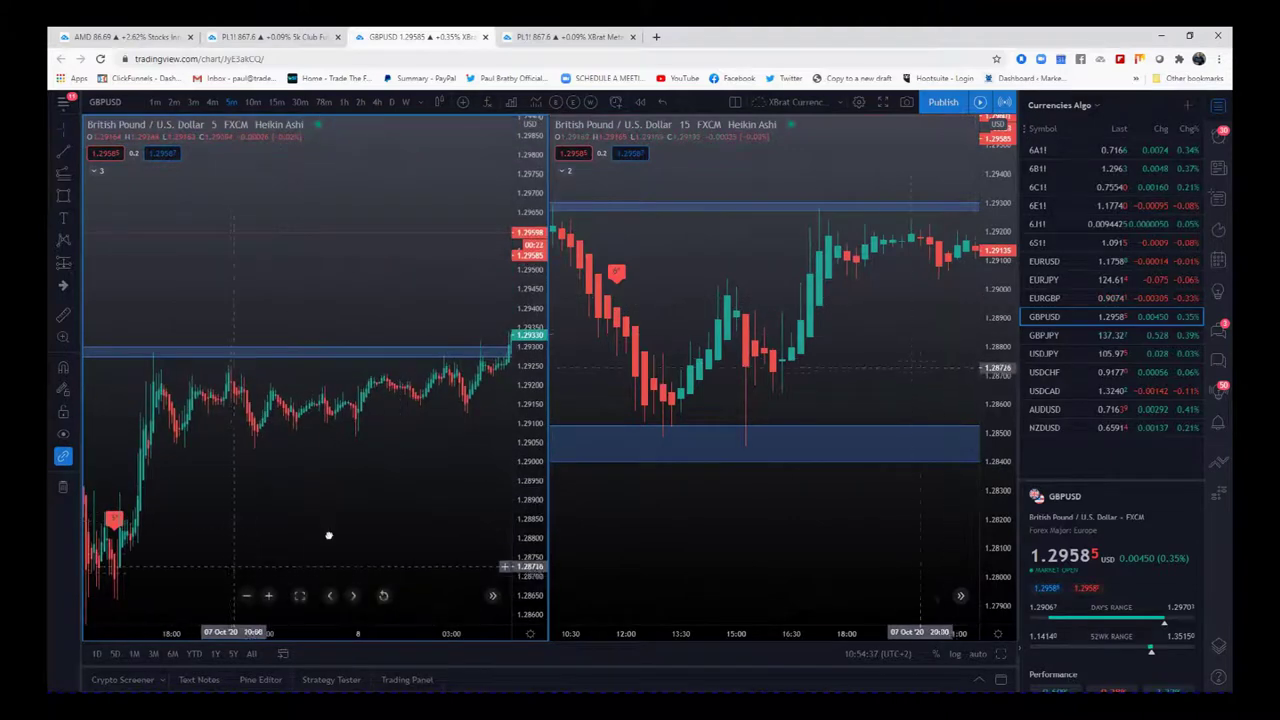
pyautogui.hscroll(-6, 329, 525)
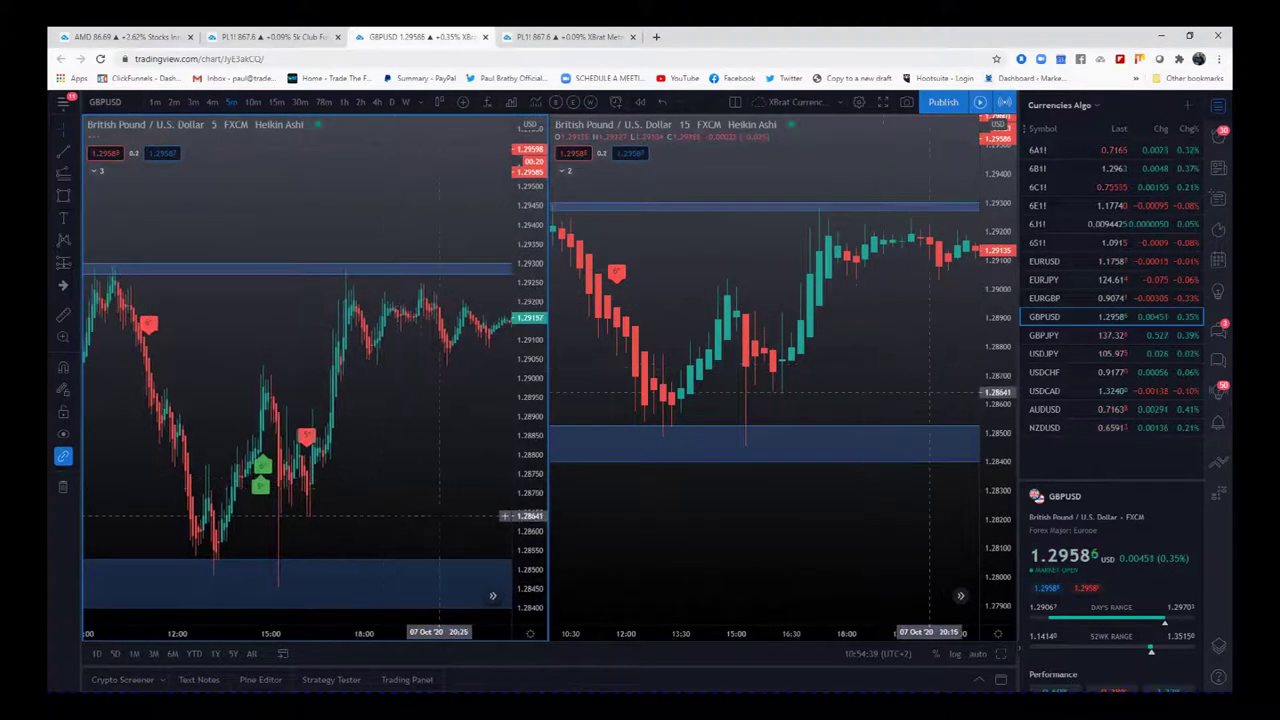
pyautogui.click(997, 658)
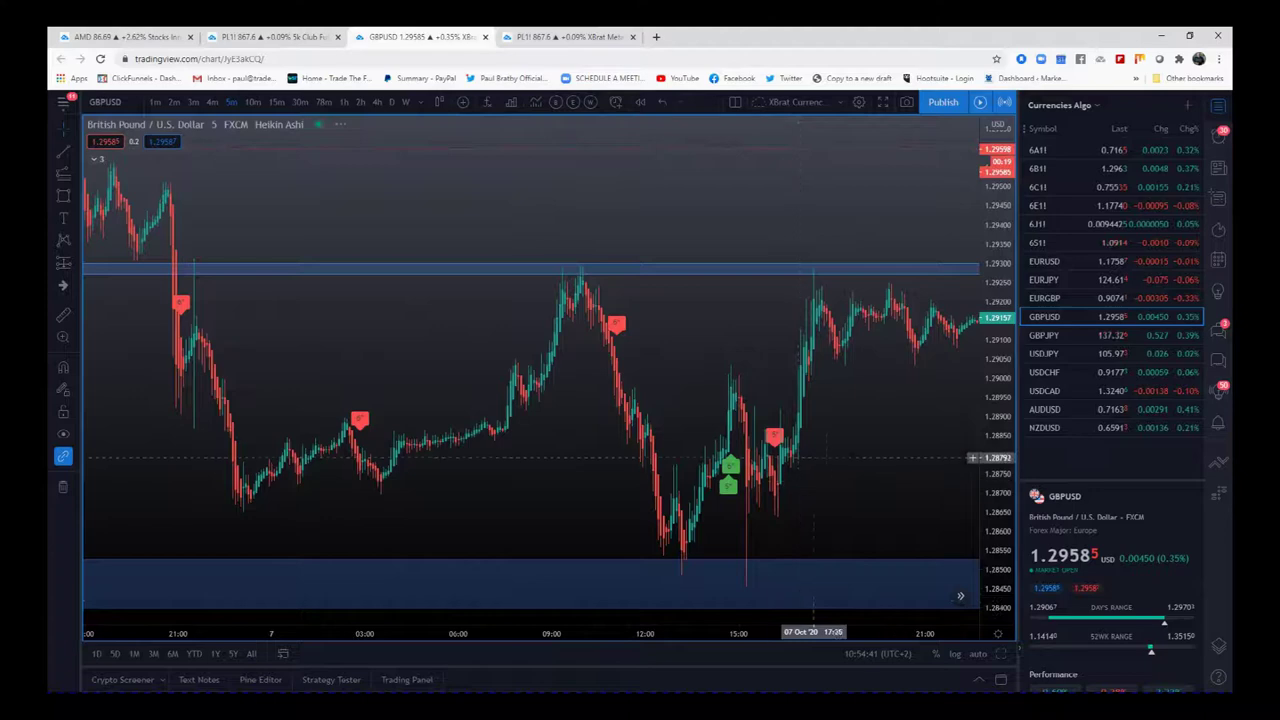
# Draw a trend-based Fib extension on the 5-minute GBPUSD chart from about 1.29306 to 1.28918, projecting downward from about 1.28914
pyautogui.moveTo(690, 630); pyautogui.dragTo(335, 625)
pyautogui.moveTo(620, 480); pyautogui.dragTo(902, 452)
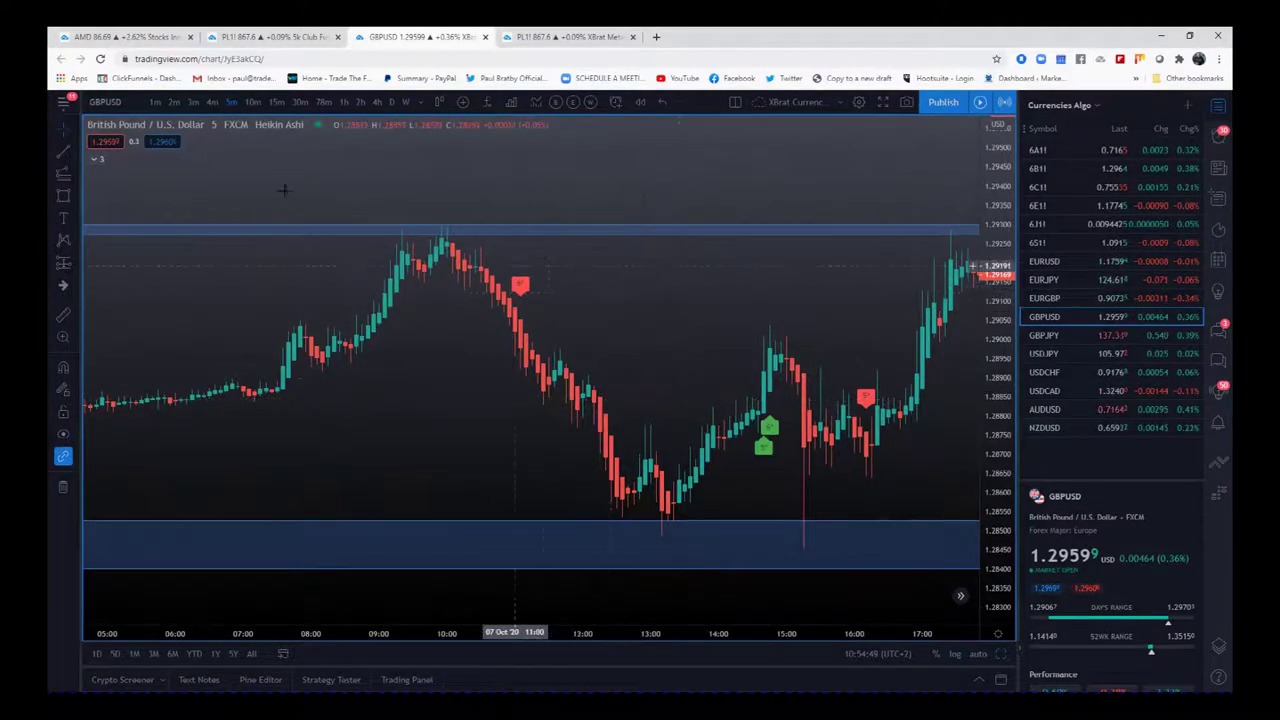
pyautogui.click(64, 174)
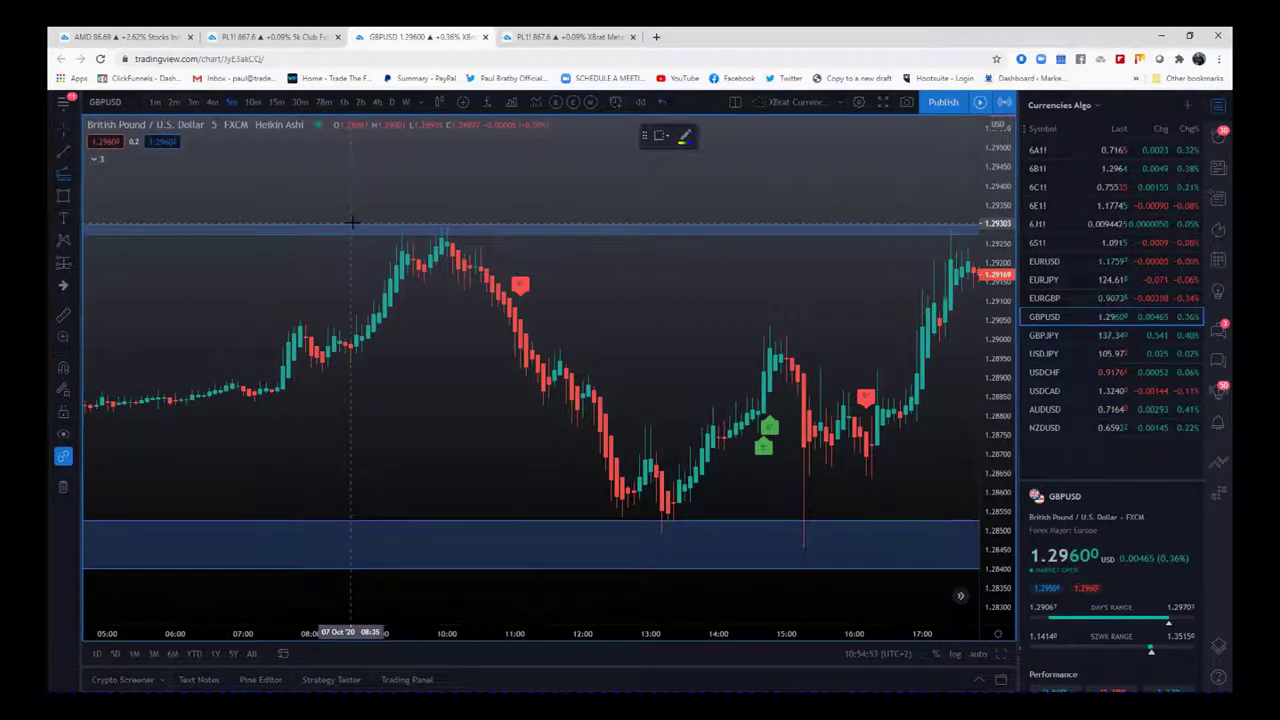
pyautogui.click(355, 221)
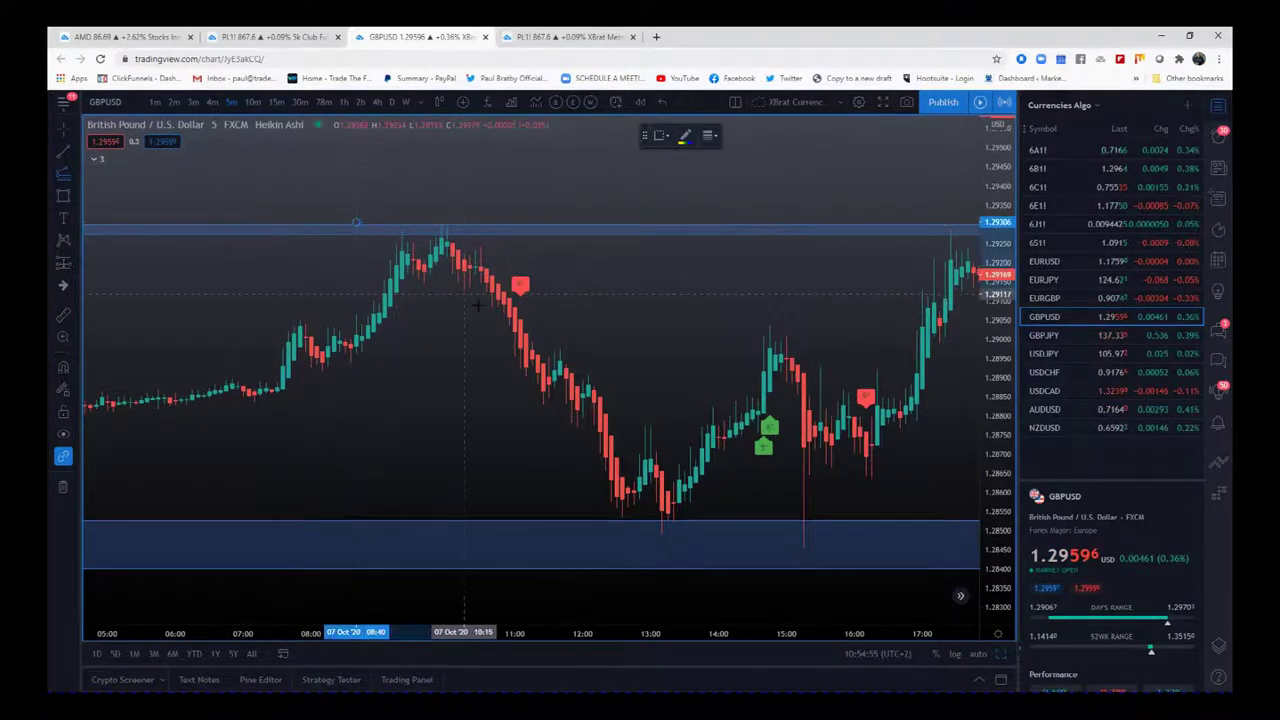
pyautogui.click(508, 369)
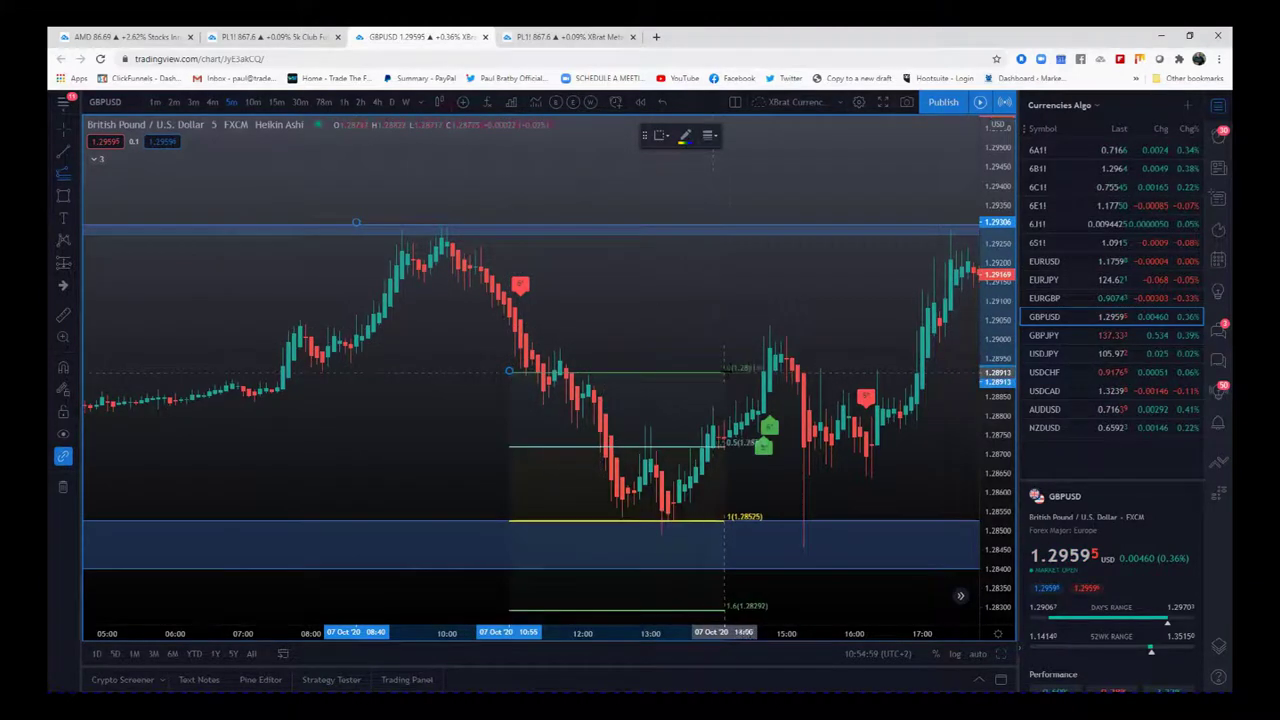
pyautogui.click(730, 370)
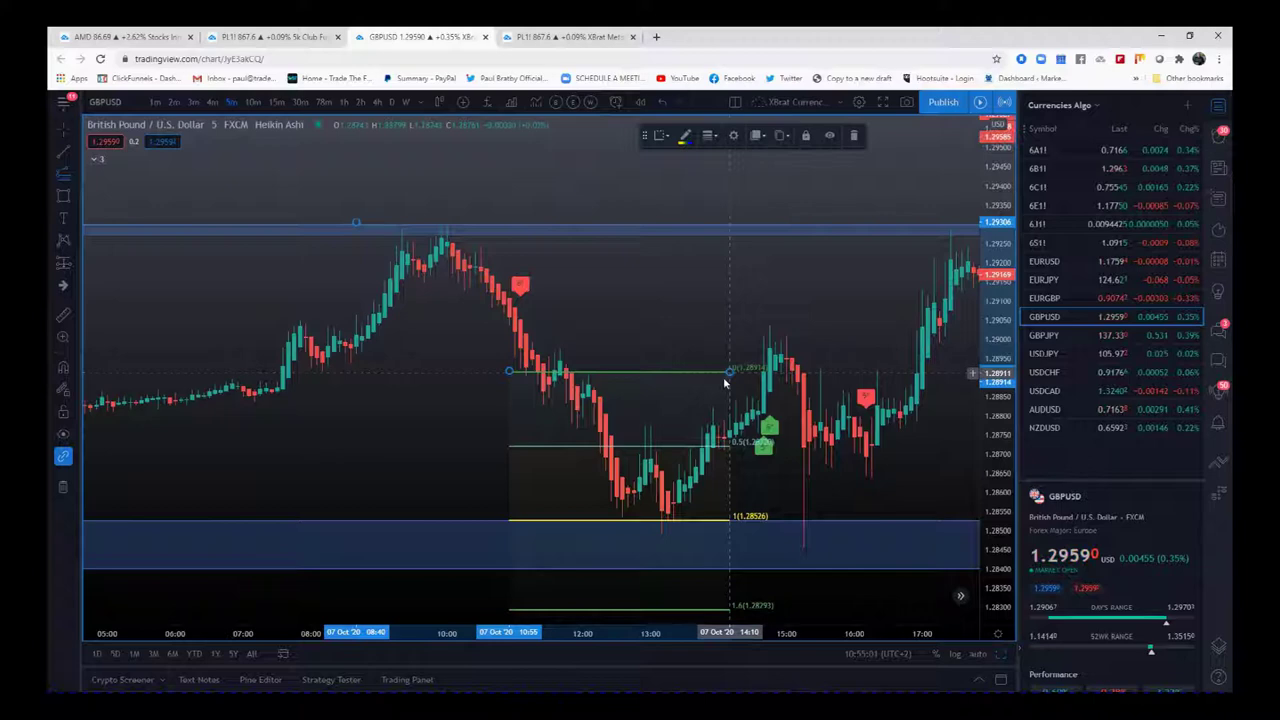
# Draw a second trend-based Fib extension from about 1.29112, just before the 7 October morning sell signal, to 1.28913, projecting from 1.28914
pyautogui.click(63, 172)
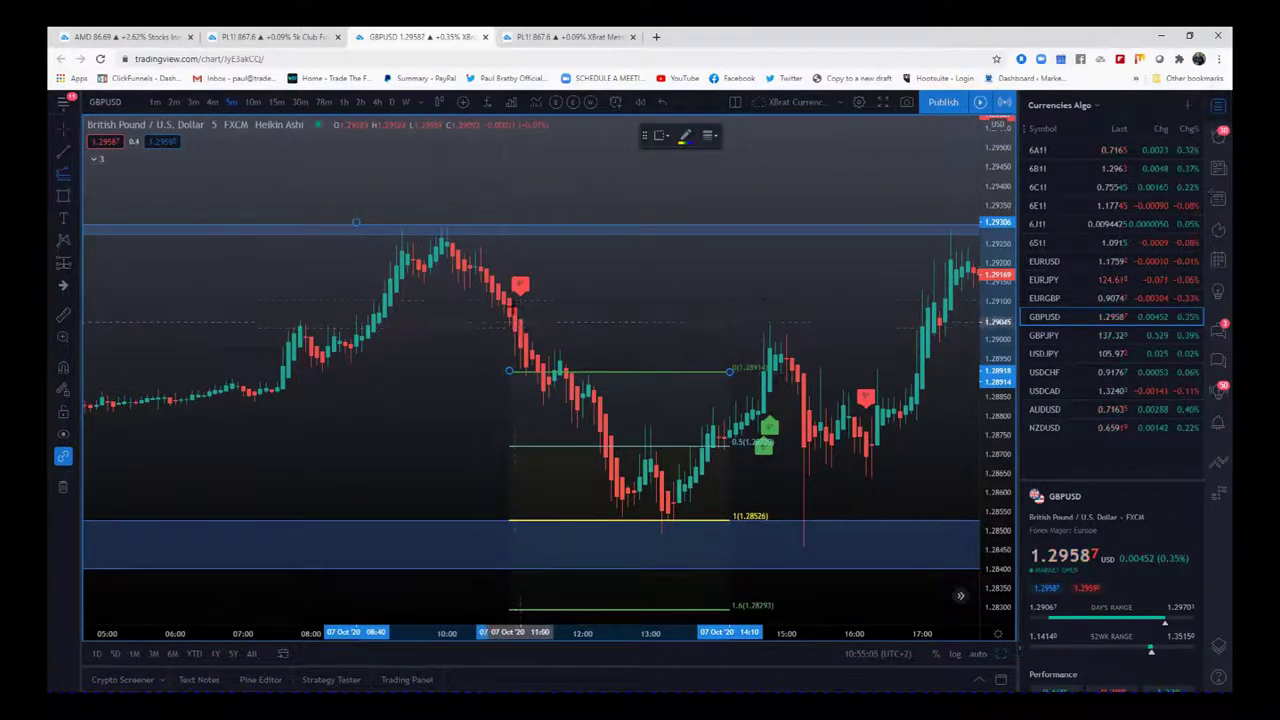
pyautogui.click(498, 296)
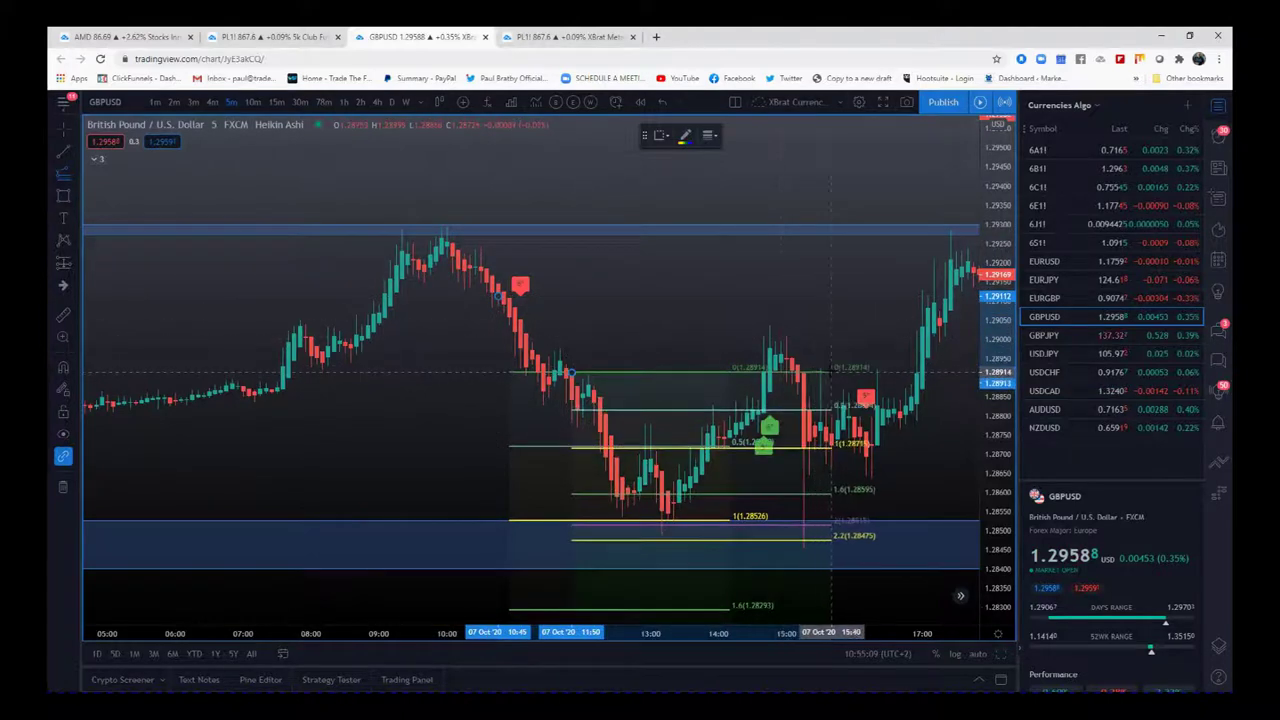
pyautogui.click(831, 372)
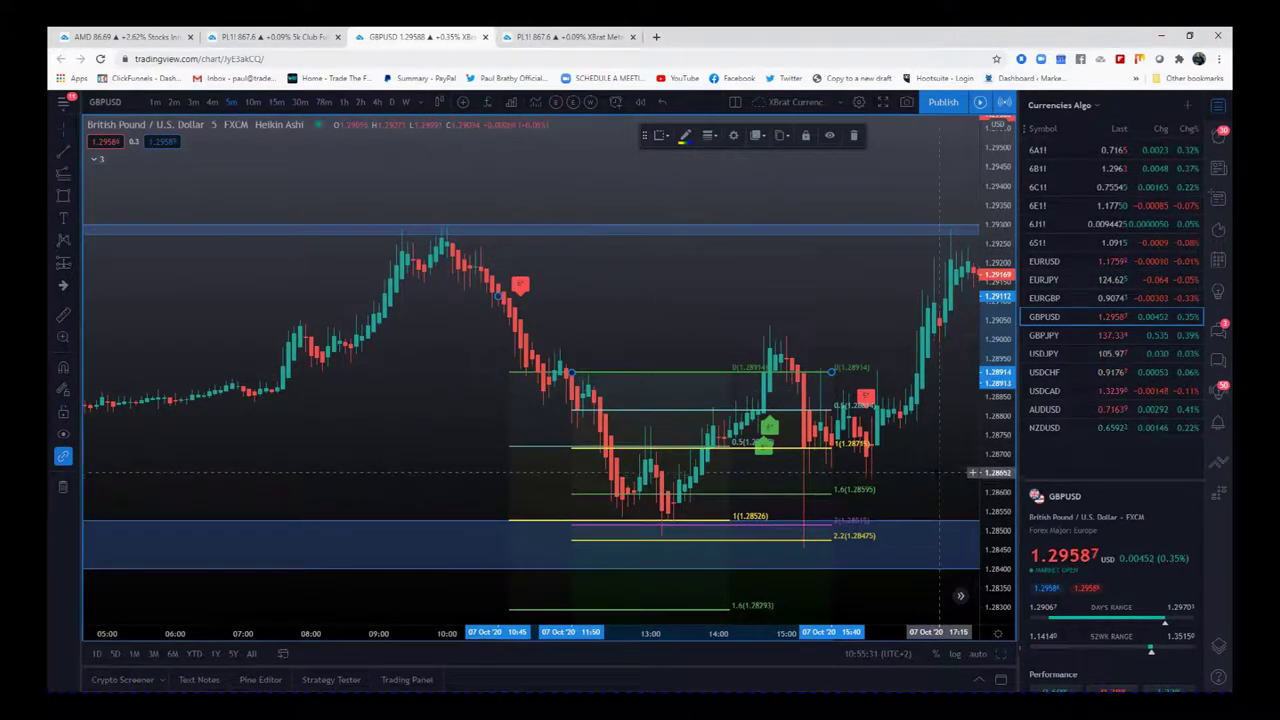
# Examine the GBPUSD price action after the 7 October signals in relation to the two Fib extensions and the zones
pyautogui.moveTo(939, 476); pyautogui.dragTo(705, 470)
pyautogui.hscroll(15, 852, 437)
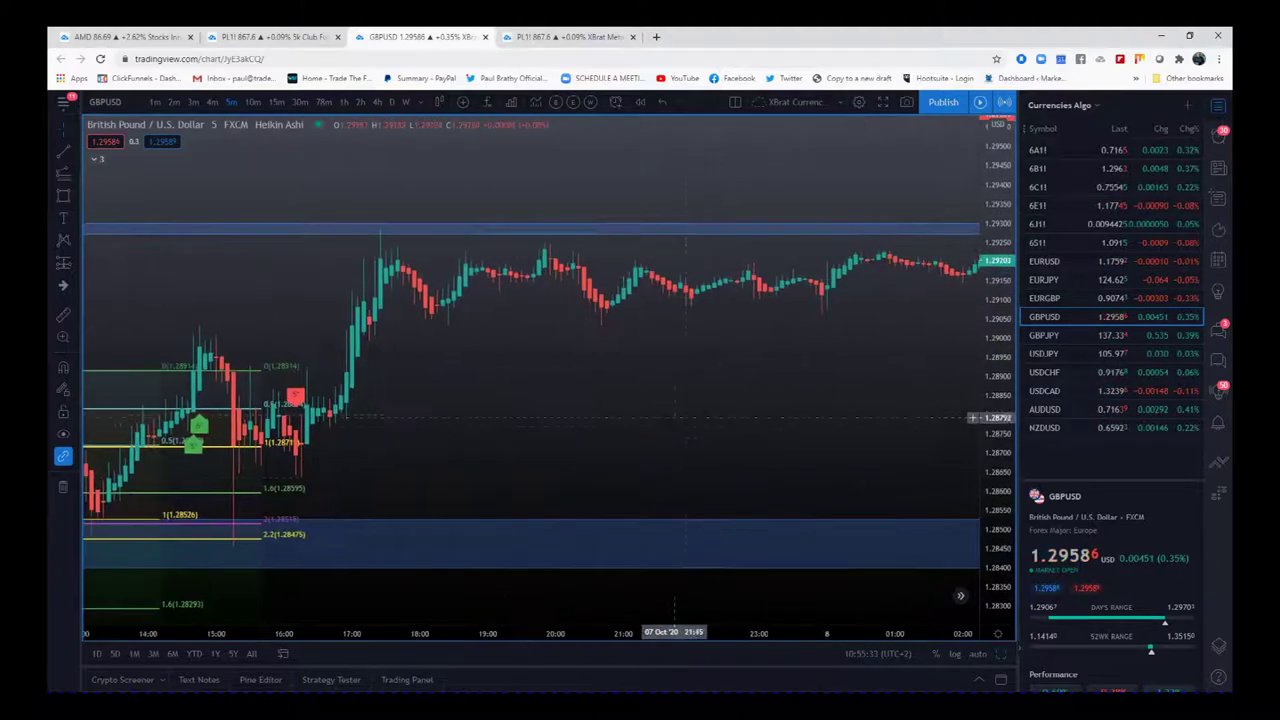
pyautogui.moveTo(559, 443); pyautogui.dragTo(640, 443)
pyautogui.moveTo(457, 625)
pyautogui.mouseDown()
pyautogui.moveTo(751, 624)
pyautogui.moveTo(675, 624)
pyautogui.mouseUp()
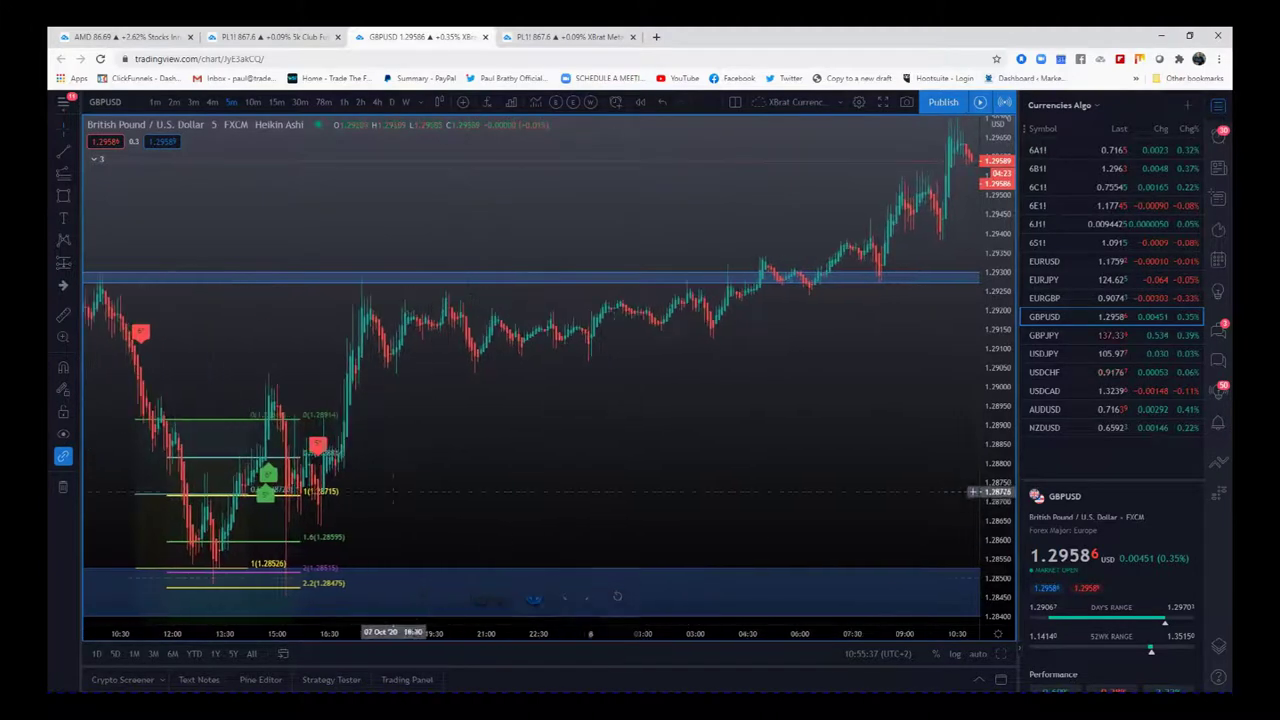
pyautogui.moveTo(303, 486); pyautogui.dragTo(689, 424)
pyautogui.moveTo(681, 627); pyautogui.dragTo(420, 622)
pyautogui.moveTo(618, 428); pyautogui.dragTo(845, 417)
pyautogui.hscroll(-2, 845, 417)
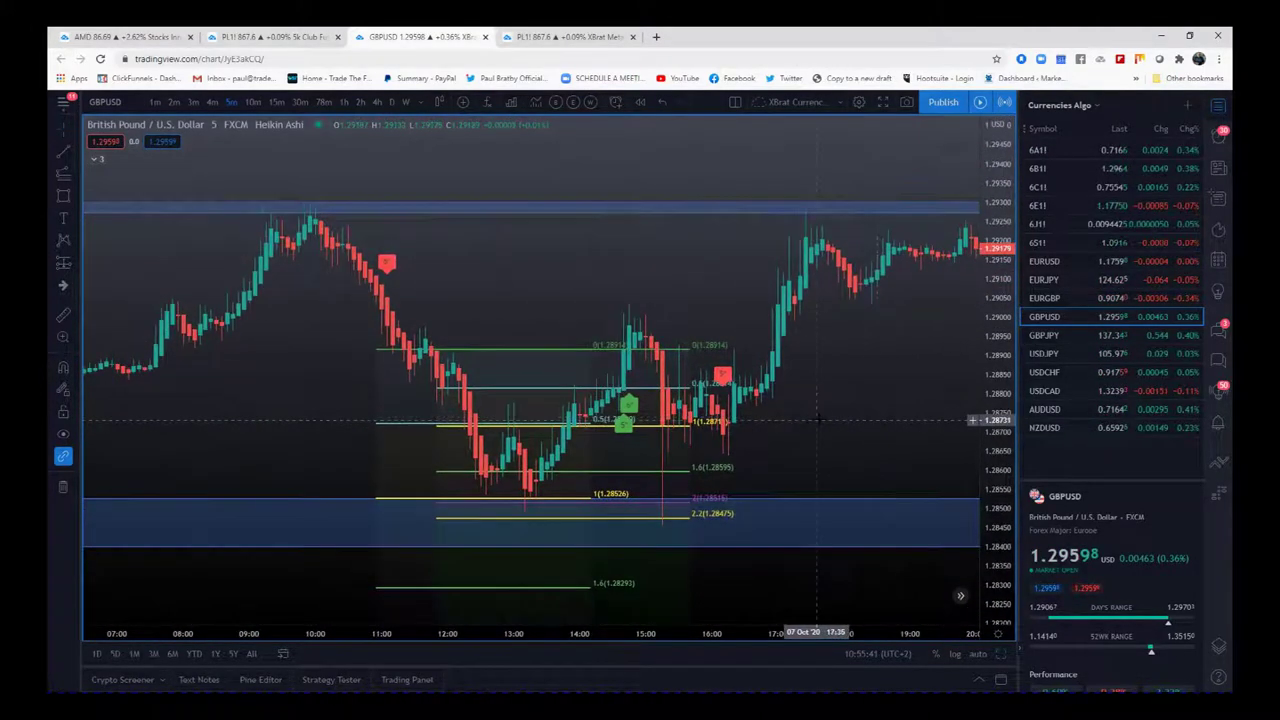
# Delete both Fib extensions from the 5-minute GBPUSD chart
pyautogui.click(563, 347)
pyautogui.click(853, 135)
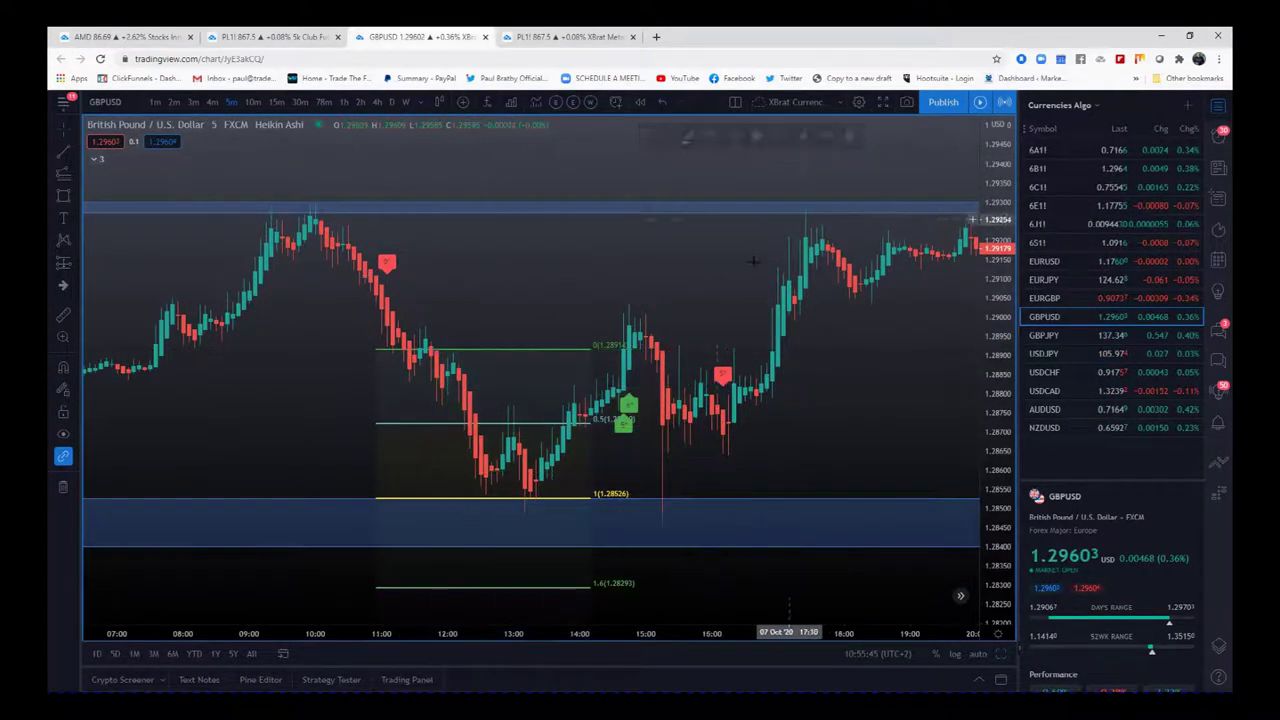
pyautogui.click(580, 350)
pyautogui.click(853, 135)
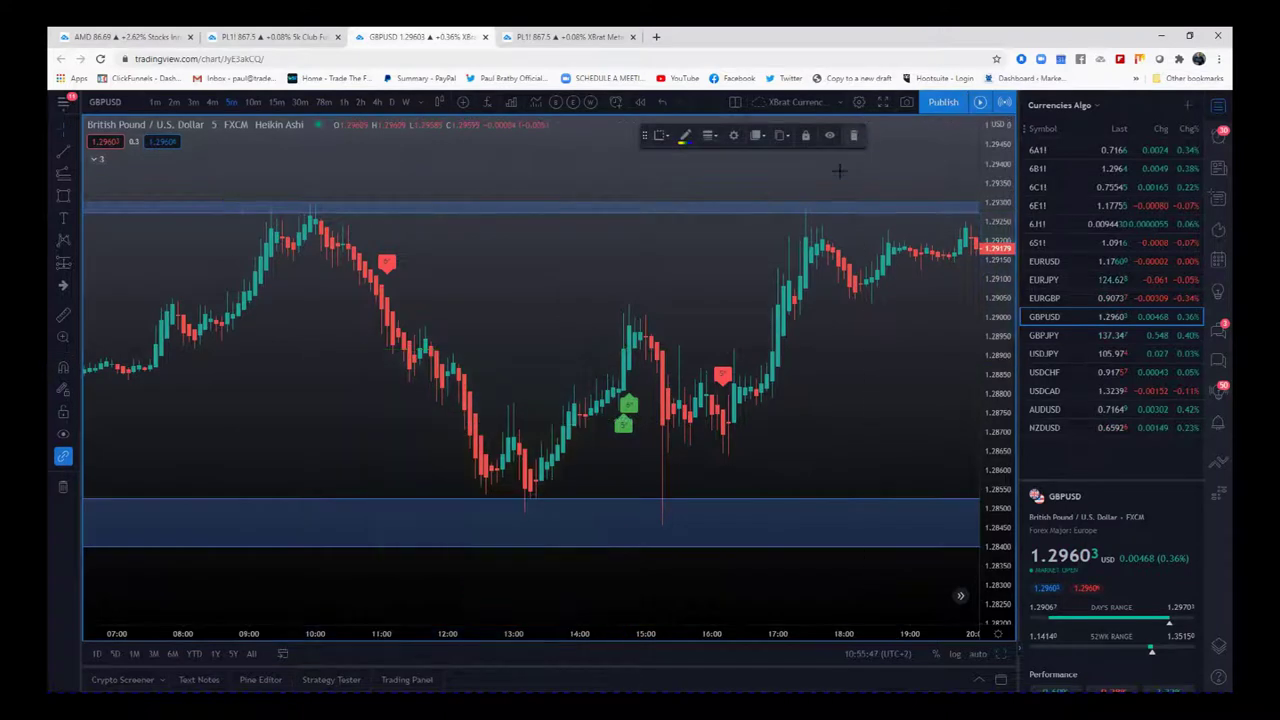
# Examine the 6 and 7 October signals against the support and resistance zones on the 5-minute GBPUSD chart
pyautogui.hscroll(-2, 829, 620)
pyautogui.hscroll(5, 813, 620)
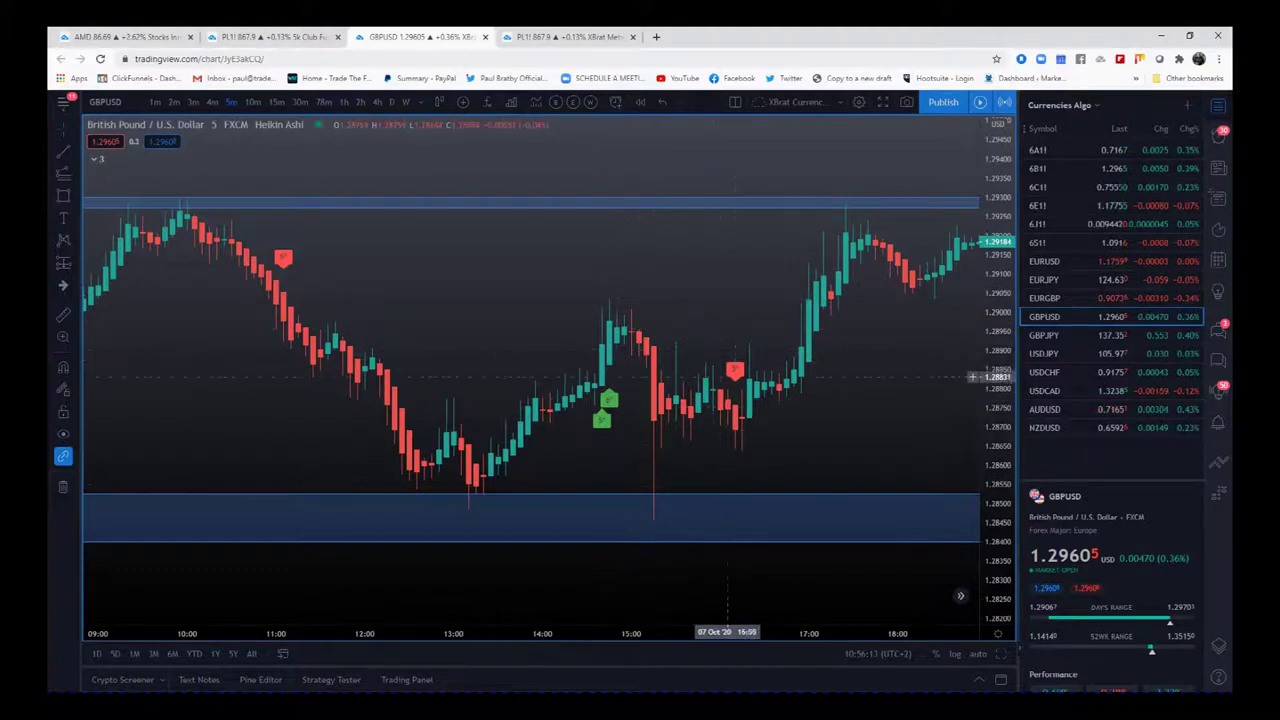
pyautogui.moveTo(826, 437); pyautogui.dragTo(605, 424)
pyautogui.moveTo(512, 631); pyautogui.dragTo(822, 631)
pyautogui.moveTo(585, 470); pyautogui.dragTo(560, 467)
pyautogui.moveTo(1006, 276); pyautogui.dragTo(988, 505)
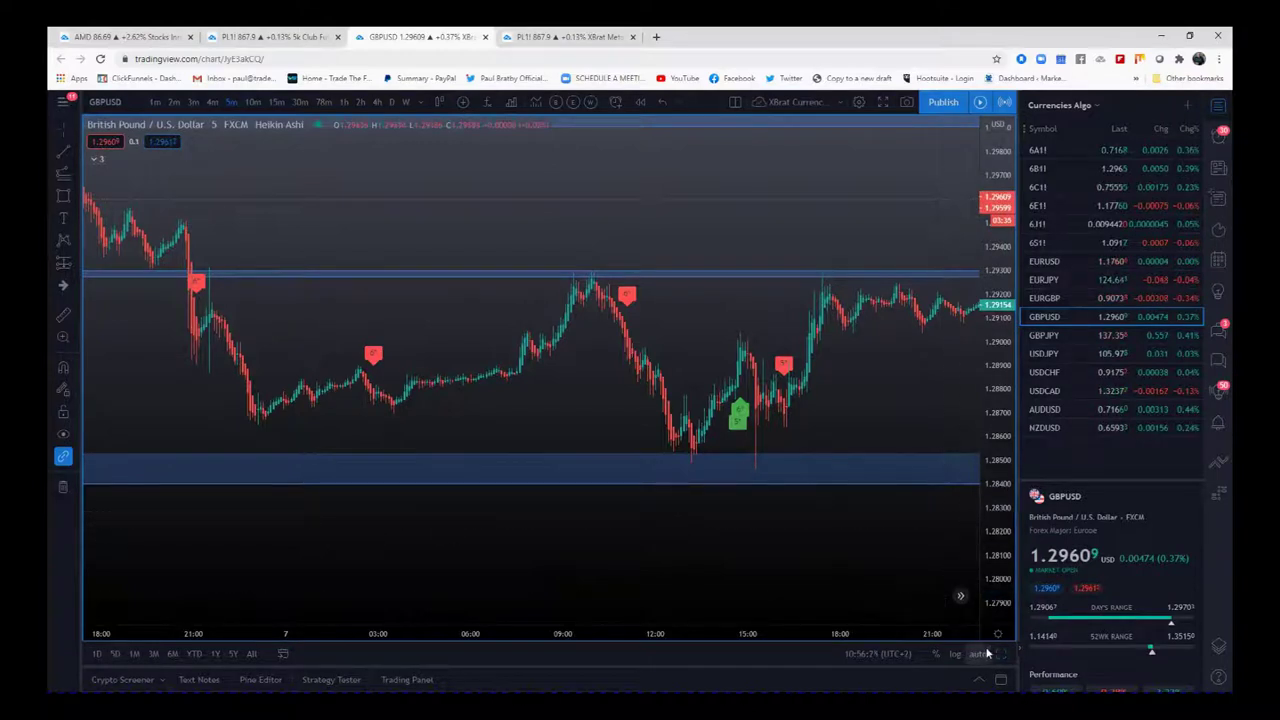
# Switch the GBPUSD chart to 1 hour and examine the October signals and latest price against the marked zones
pyautogui.click(343, 103)
pyautogui.moveTo(534, 636); pyautogui.dragTo(770, 636)
pyautogui.moveTo(994, 271); pyautogui.dragTo(994, 510)
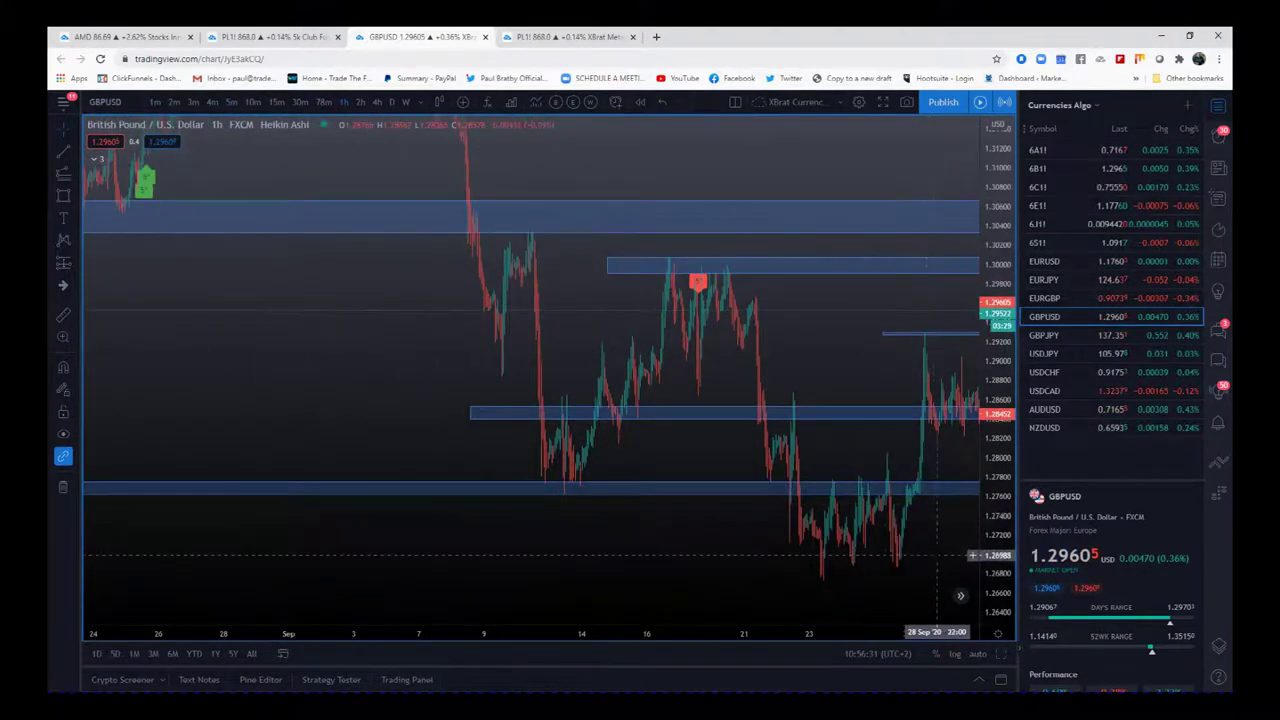
pyautogui.moveTo(916, 552); pyautogui.dragTo(617, 520)
pyautogui.moveTo(782, 515); pyautogui.dragTo(584, 514)
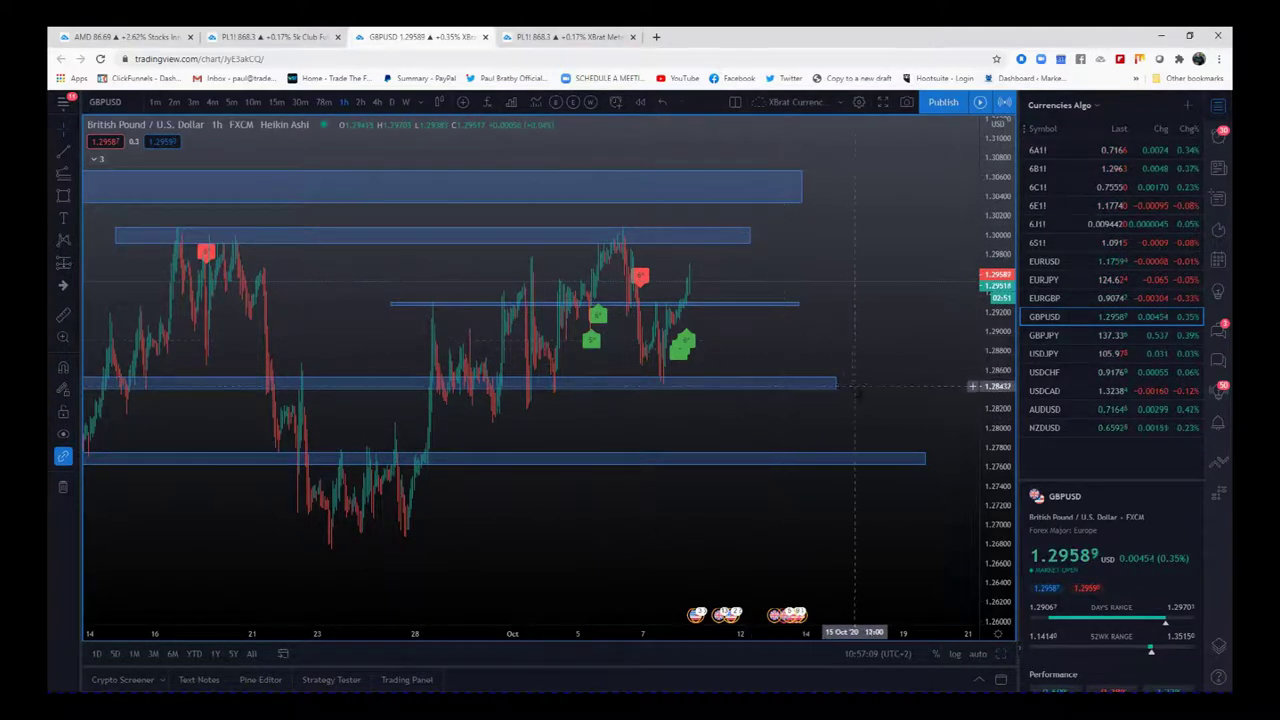
pyautogui.moveTo(770, 352); pyautogui.dragTo(892, 364)
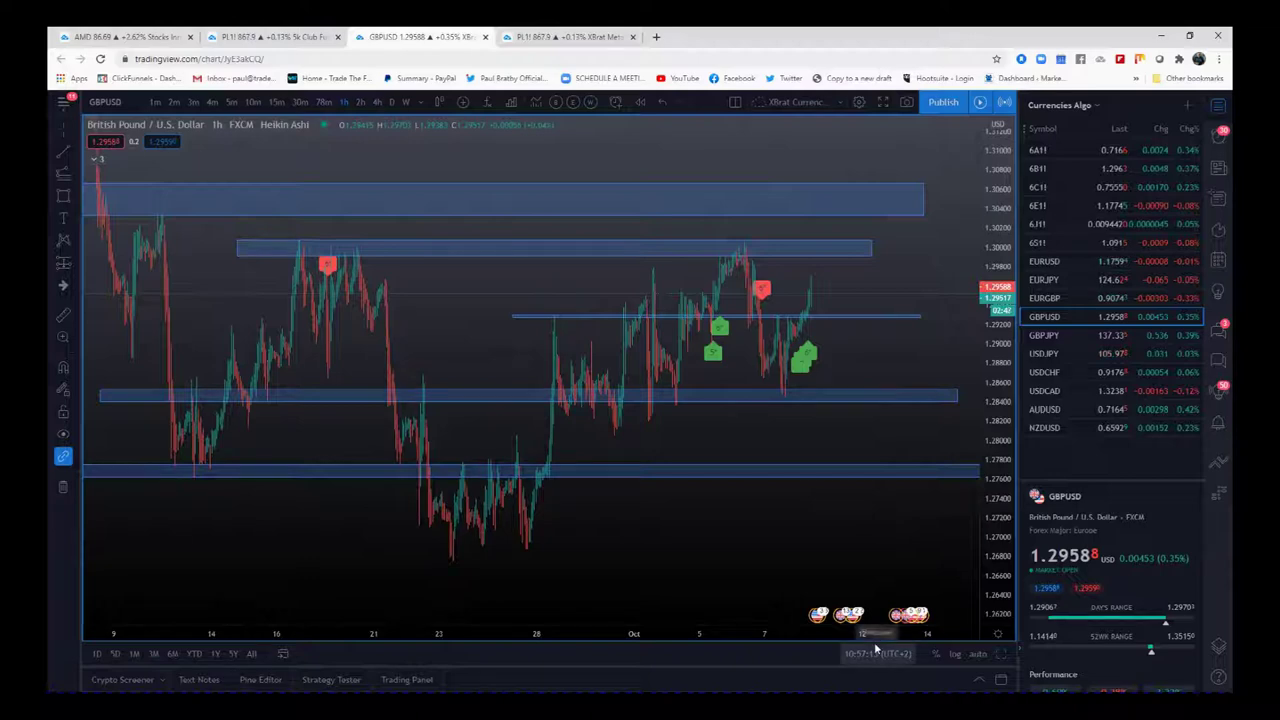
pyautogui.moveTo(884, 634); pyautogui.dragTo(680, 634)
pyautogui.moveTo(512, 522); pyautogui.dragTo(766, 526)
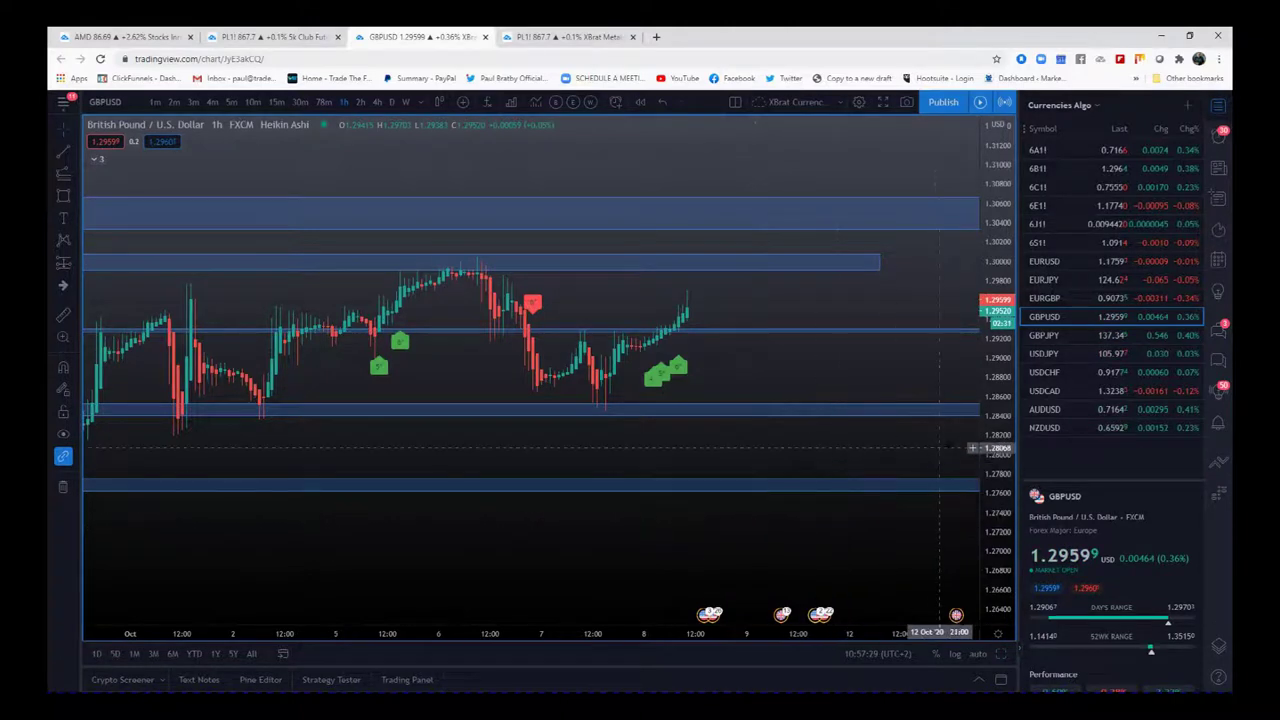
pyautogui.moveTo(1001, 522); pyautogui.dragTo(998, 424)
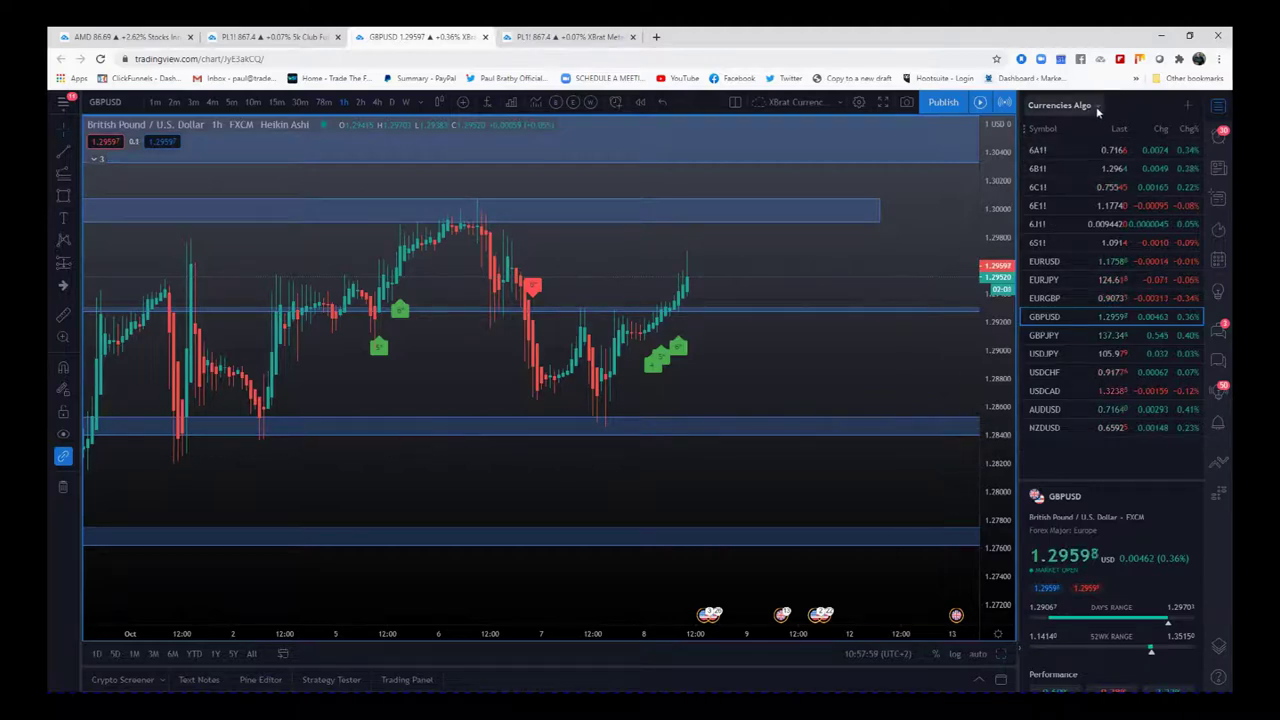
# Open the XBrat Metals layout for Platinum Futures, review the 3-minute signals, and show the 1-hour chart full size
pyautogui.click(257, 40)
pyautogui.click(545, 40)
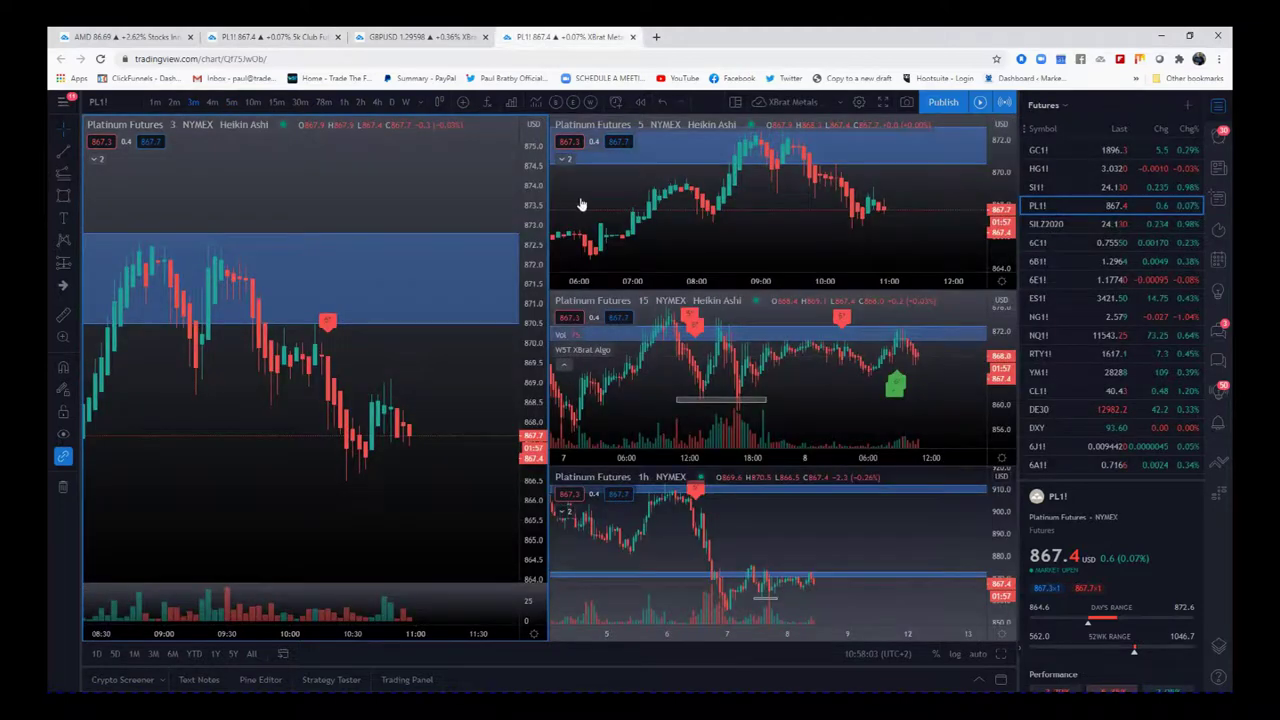
pyautogui.scroll(-3, 405, 632)
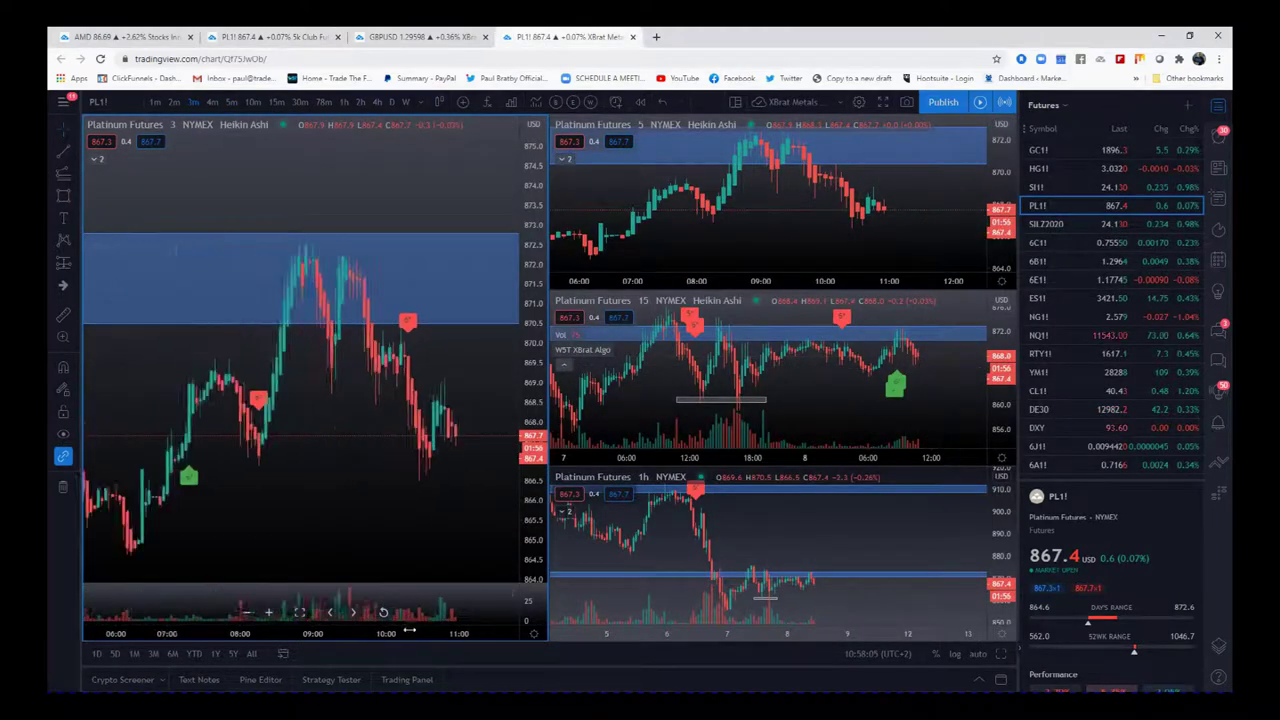
pyautogui.scroll(-2, 405, 632)
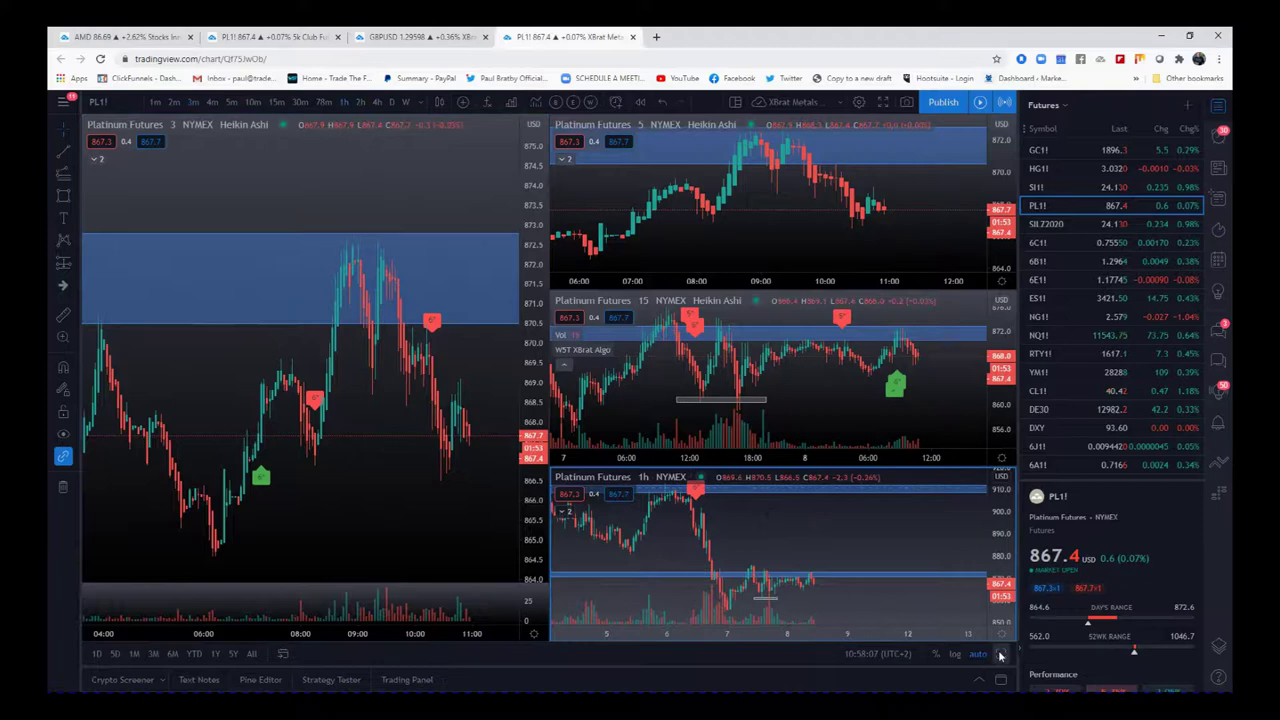
pyautogui.click(1000, 655)
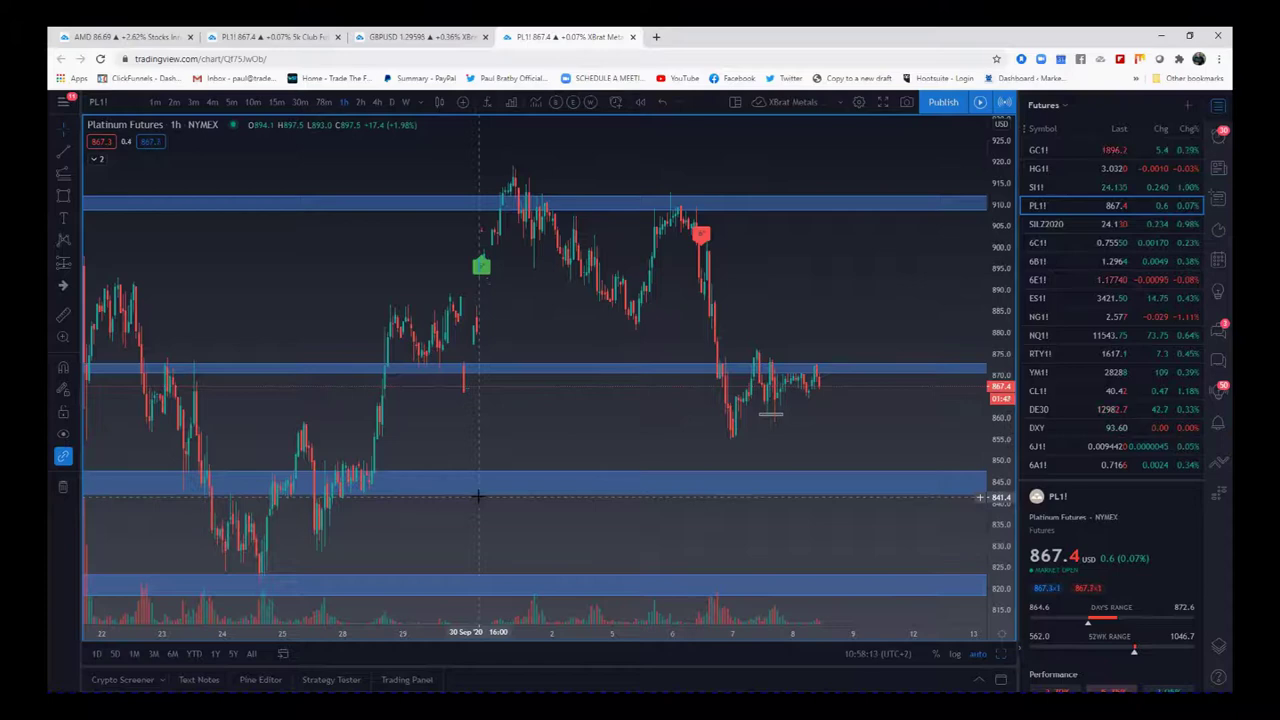
# Restore the split layout, show the 15-minute Platinum Futures chart full size, and enlarge its 7 and 8 October signals
pyautogui.click(1005, 660)
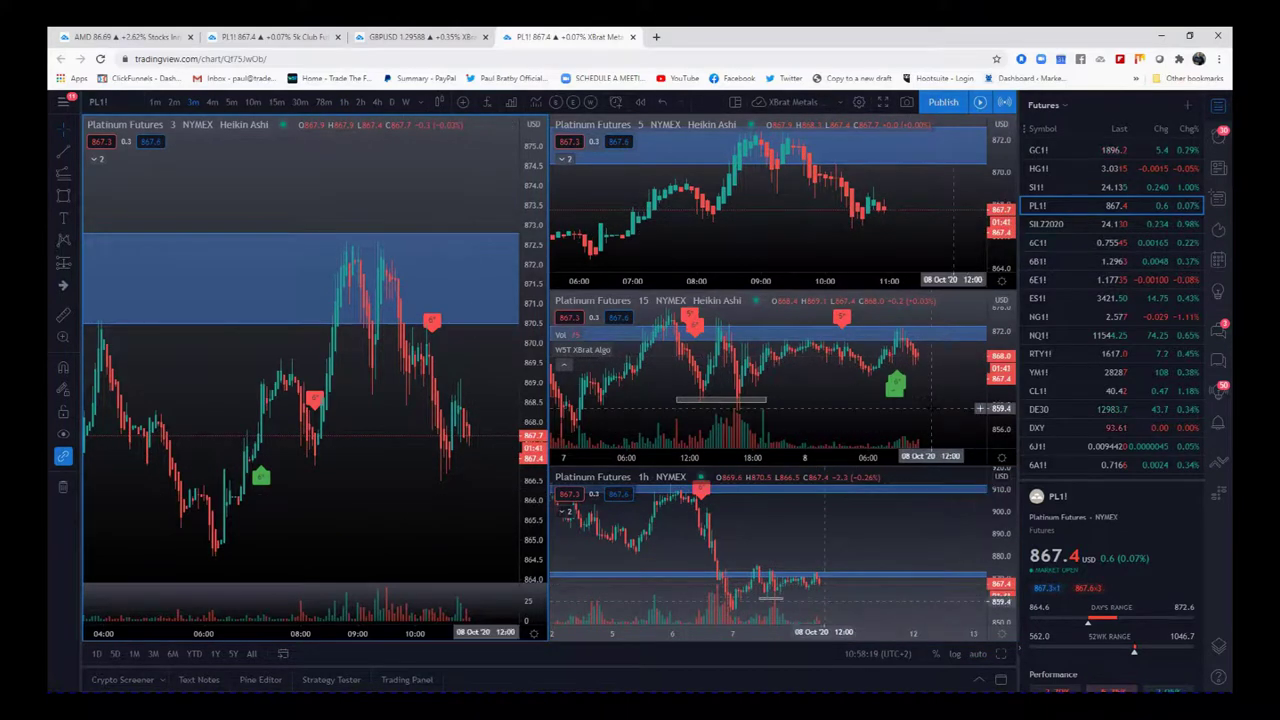
pyautogui.click(1002, 658)
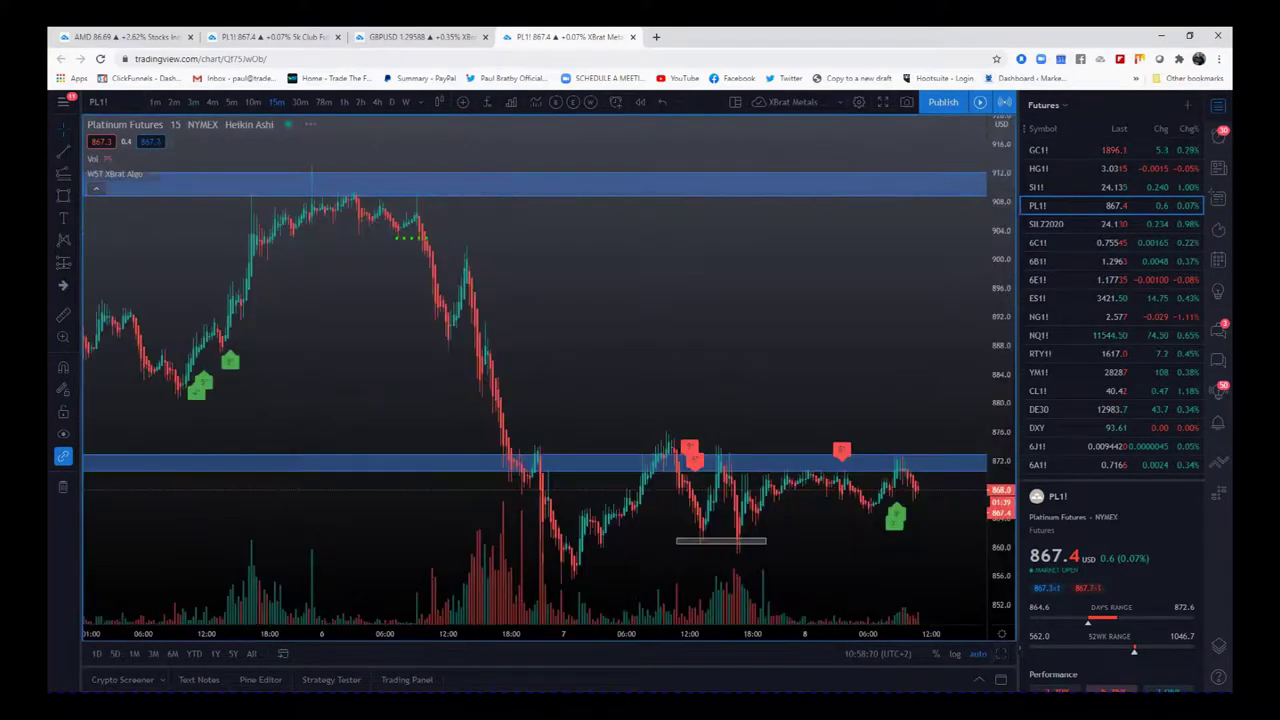
pyautogui.moveTo(1007, 310); pyautogui.dragTo(1007, 359)
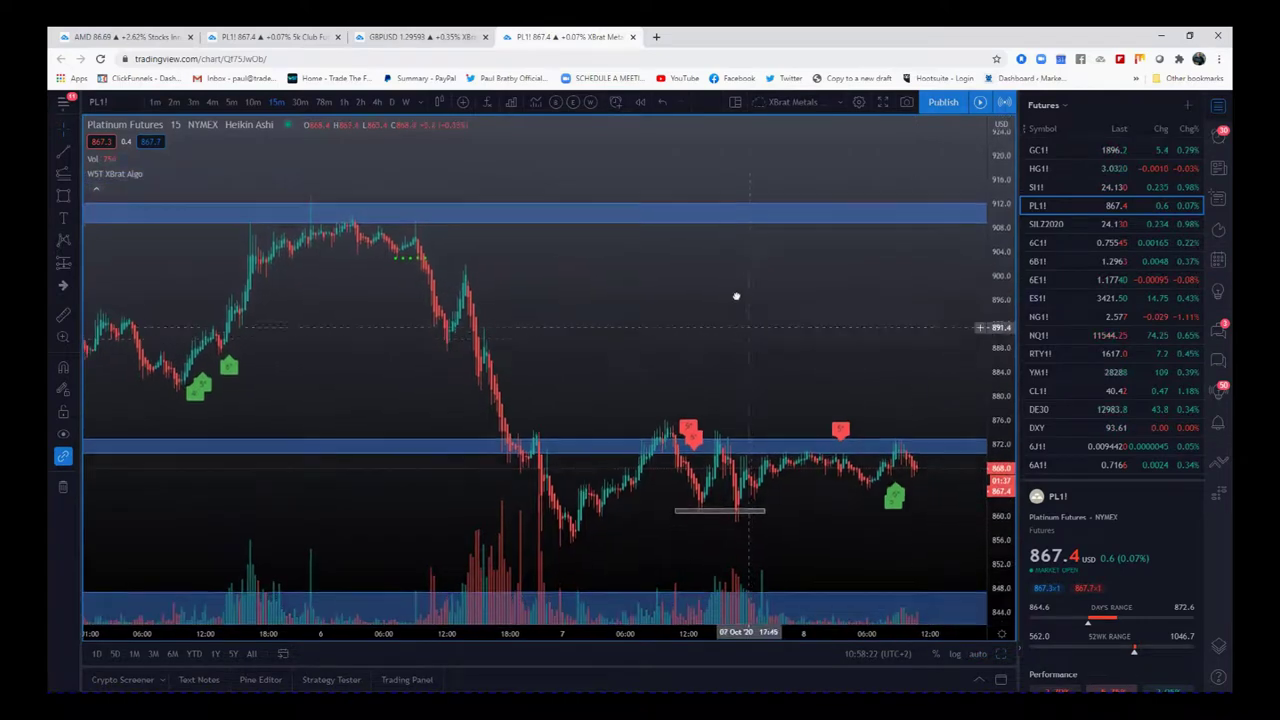
pyautogui.moveTo(398, 328); pyautogui.dragTo(374, 271)
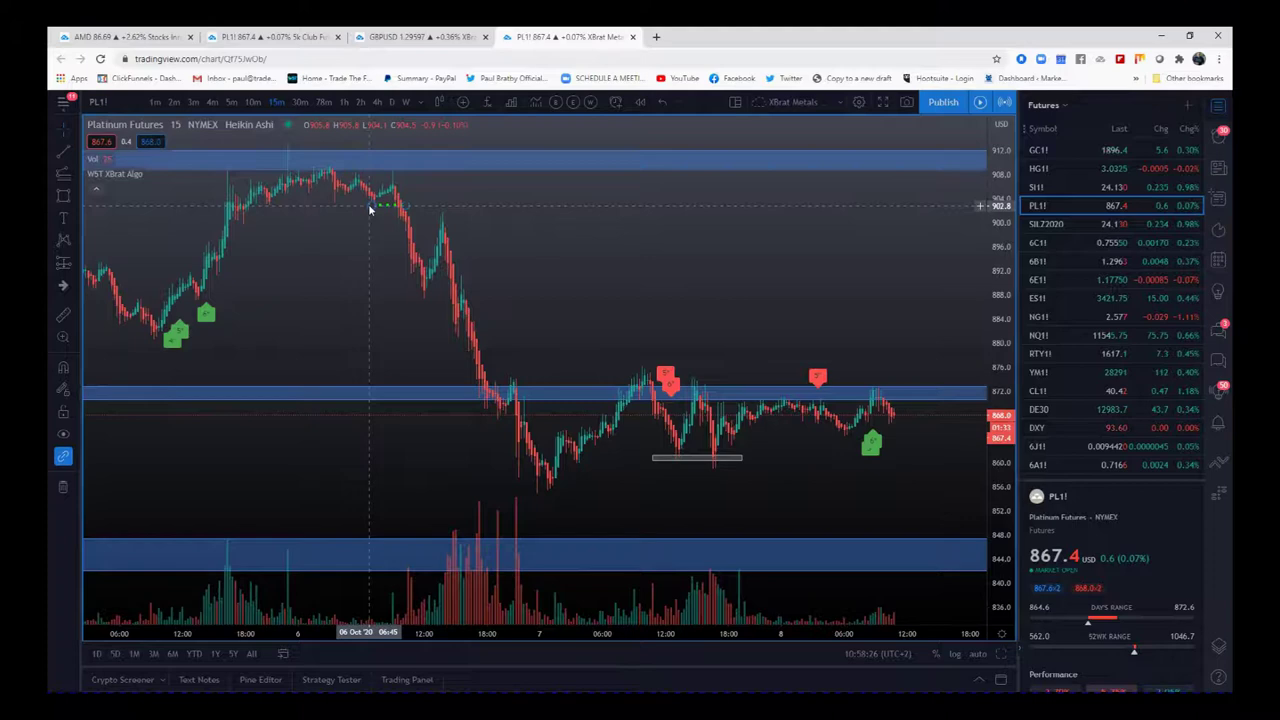
pyautogui.moveTo(666, 503); pyautogui.dragTo(694, 478)
pyautogui.moveTo(714, 629); pyautogui.dragTo(525, 627)
pyautogui.moveTo(694, 479); pyautogui.dragTo(718, 464)
pyautogui.moveTo(998, 491); pyautogui.dragTo(998, 319)
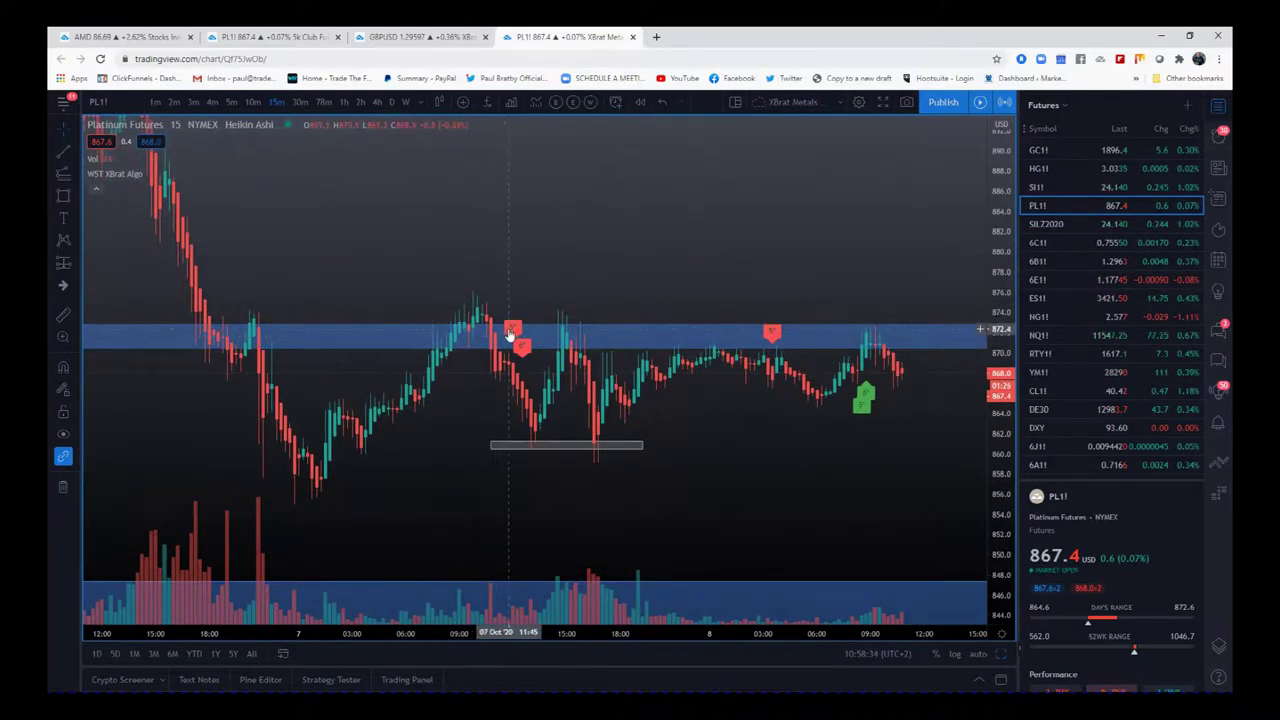
# Check the platinum signals against the grey support box near 861 on the 15-minute chart and restore the split layout
pyautogui.click(530, 447)
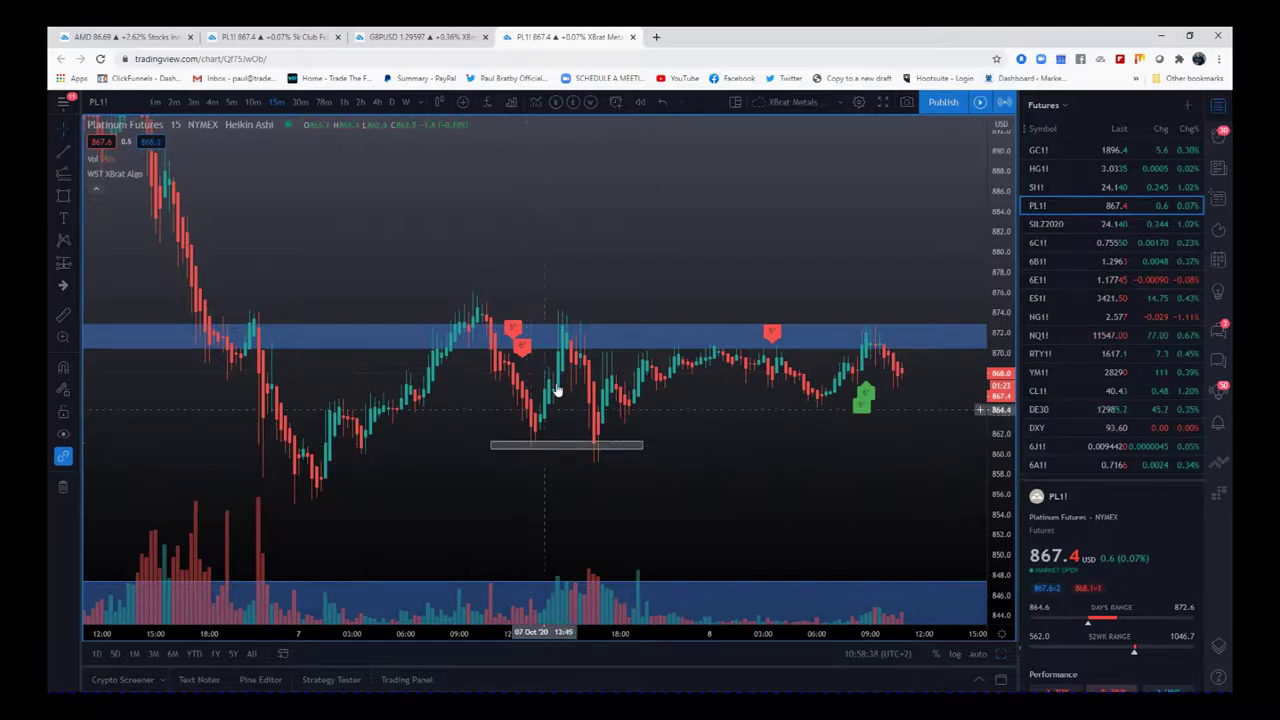
pyautogui.click(560, 446)
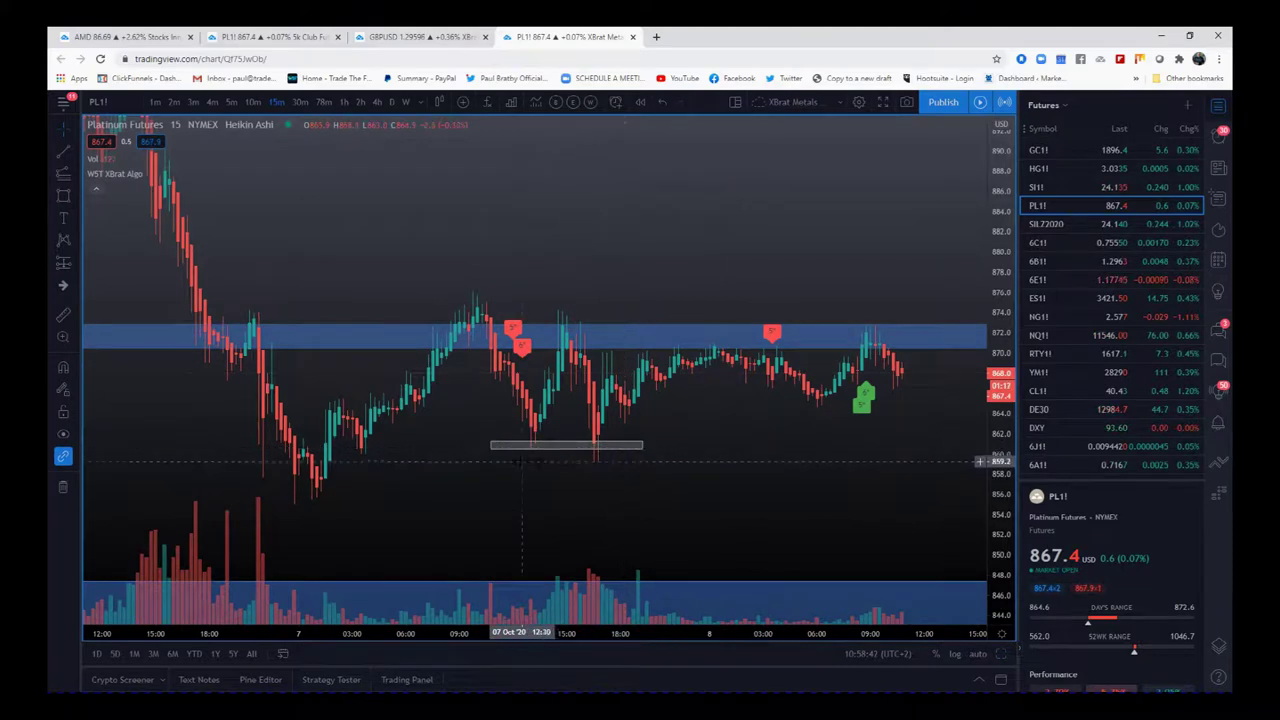
pyautogui.moveTo(727, 489); pyautogui.dragTo(598, 466)
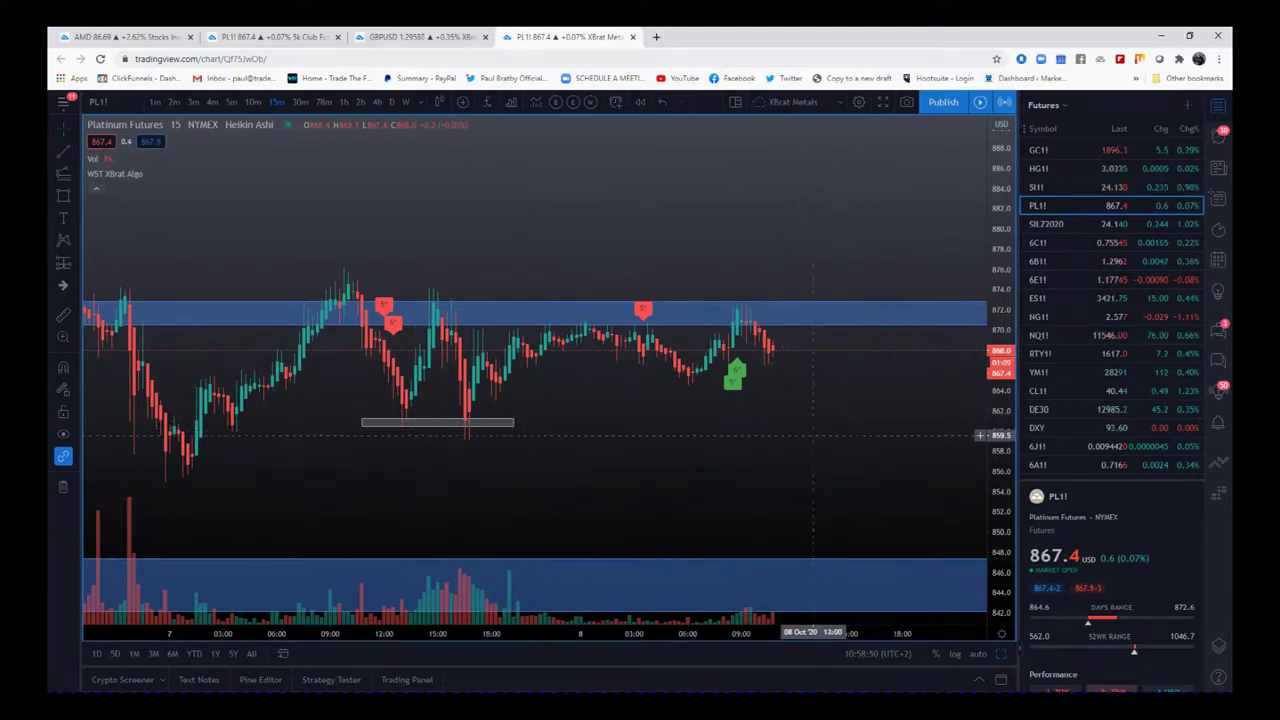
pyautogui.click(1000, 654)
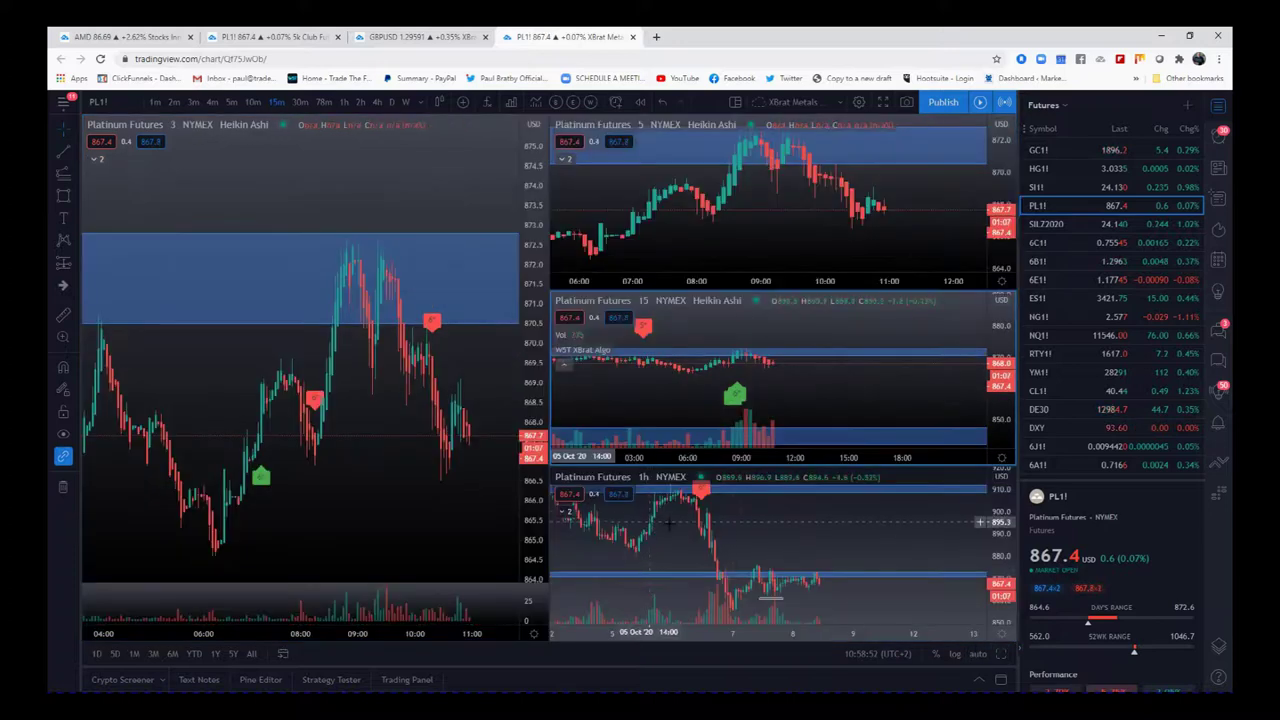